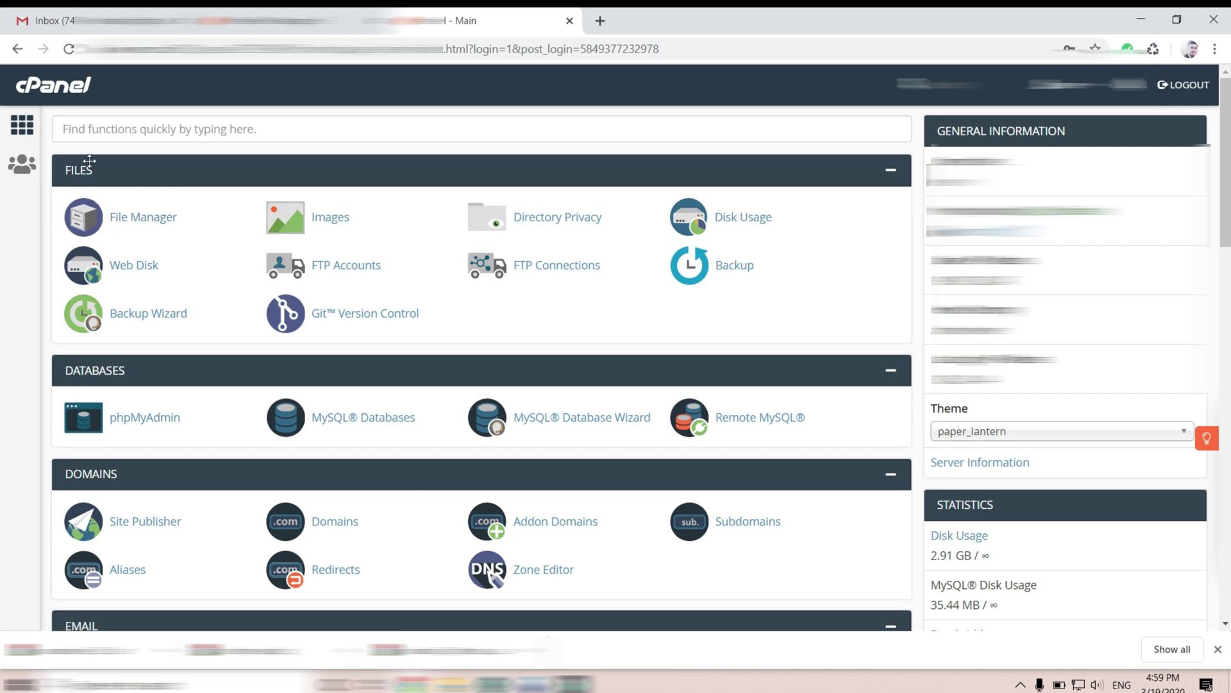
- Launch File Manager and go into the empty indatt.site folder
click(117, 221)
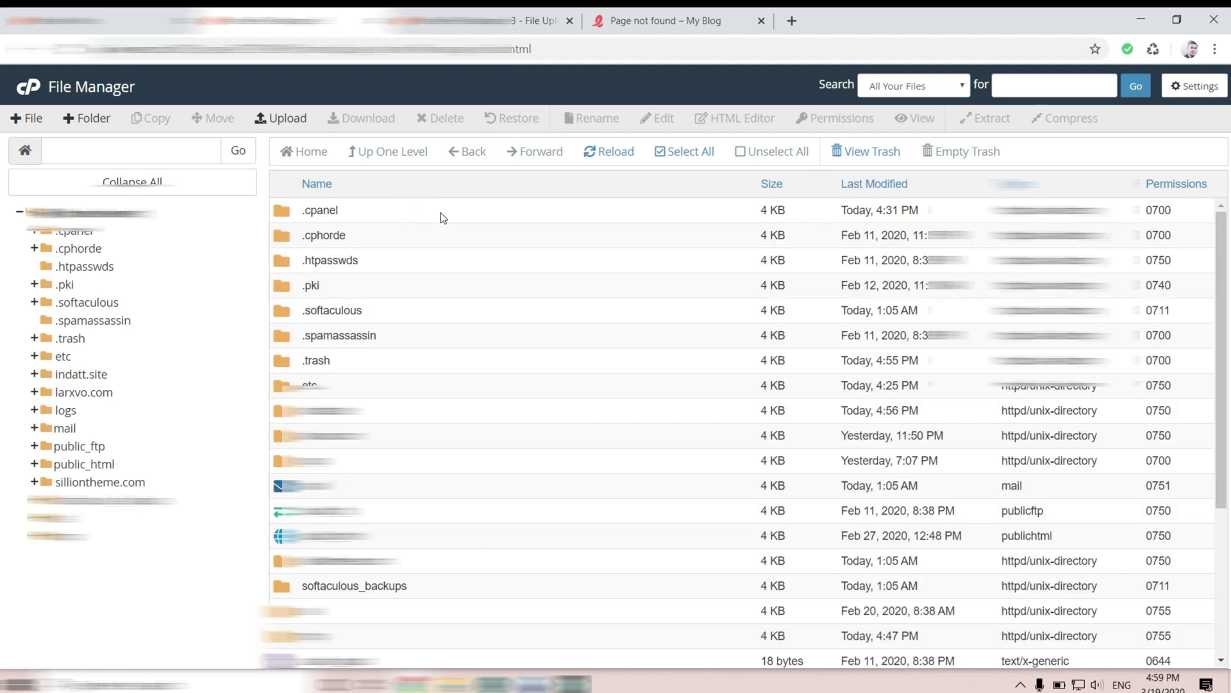
double_click(613, 400)
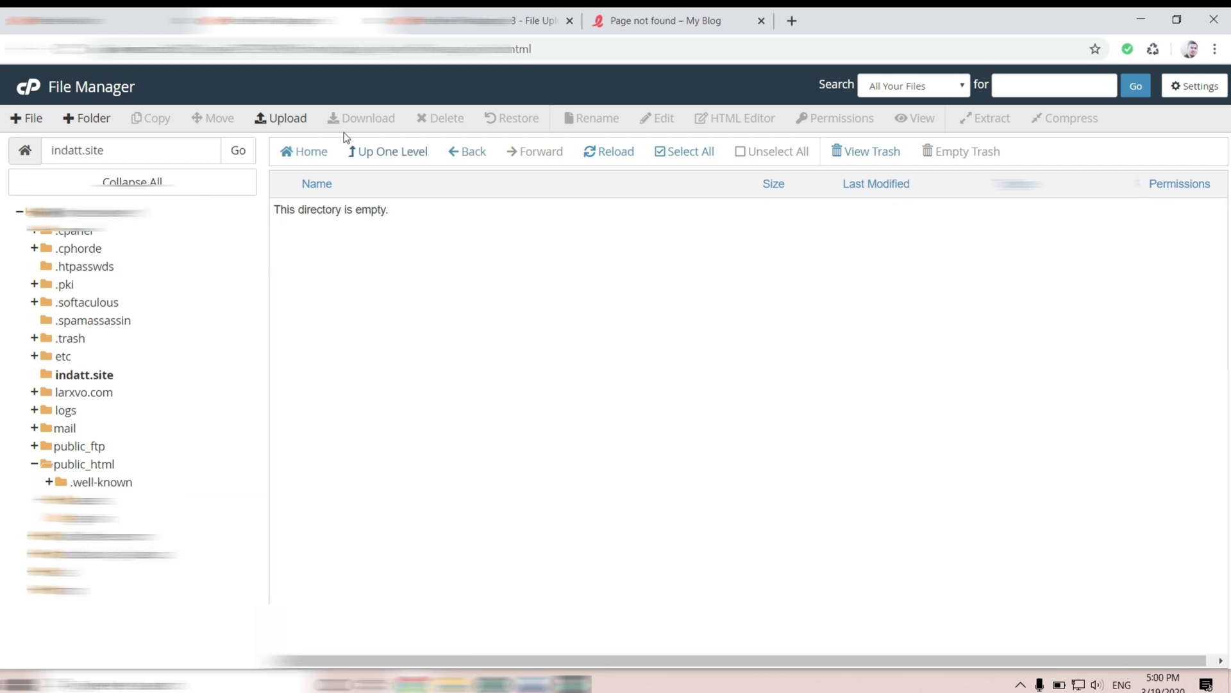
- Upload the upload.zip archive from Downloads into indatt.site
click(274, 120)
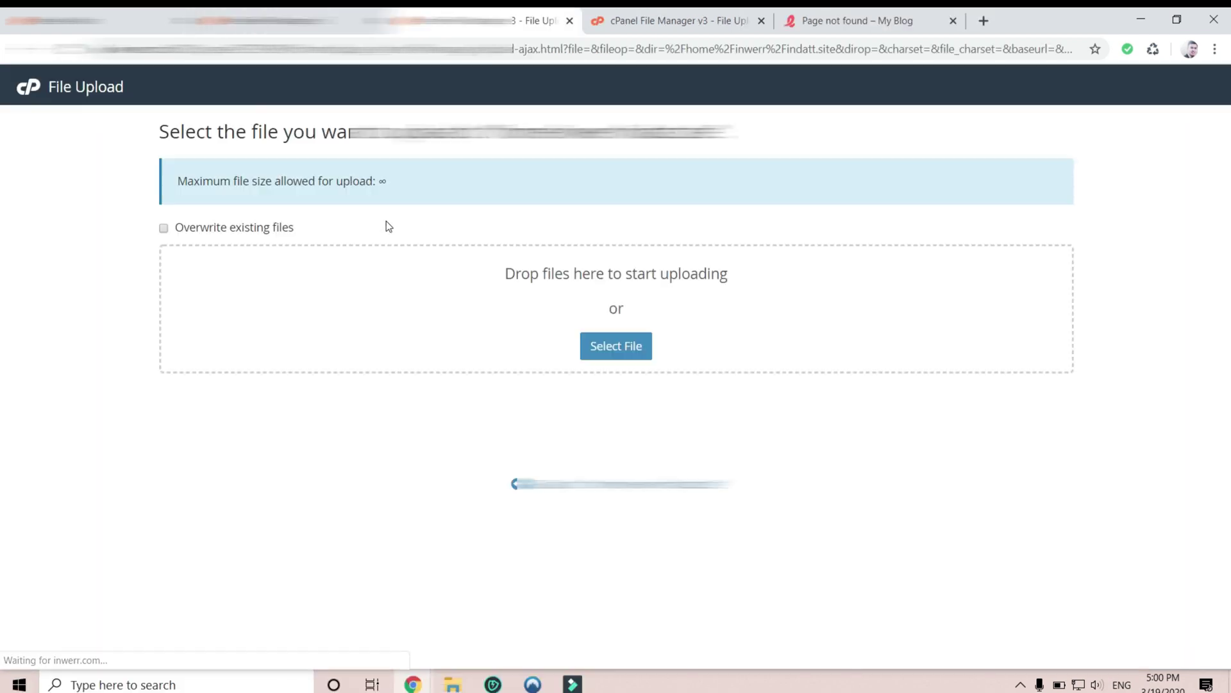
click(619, 362)
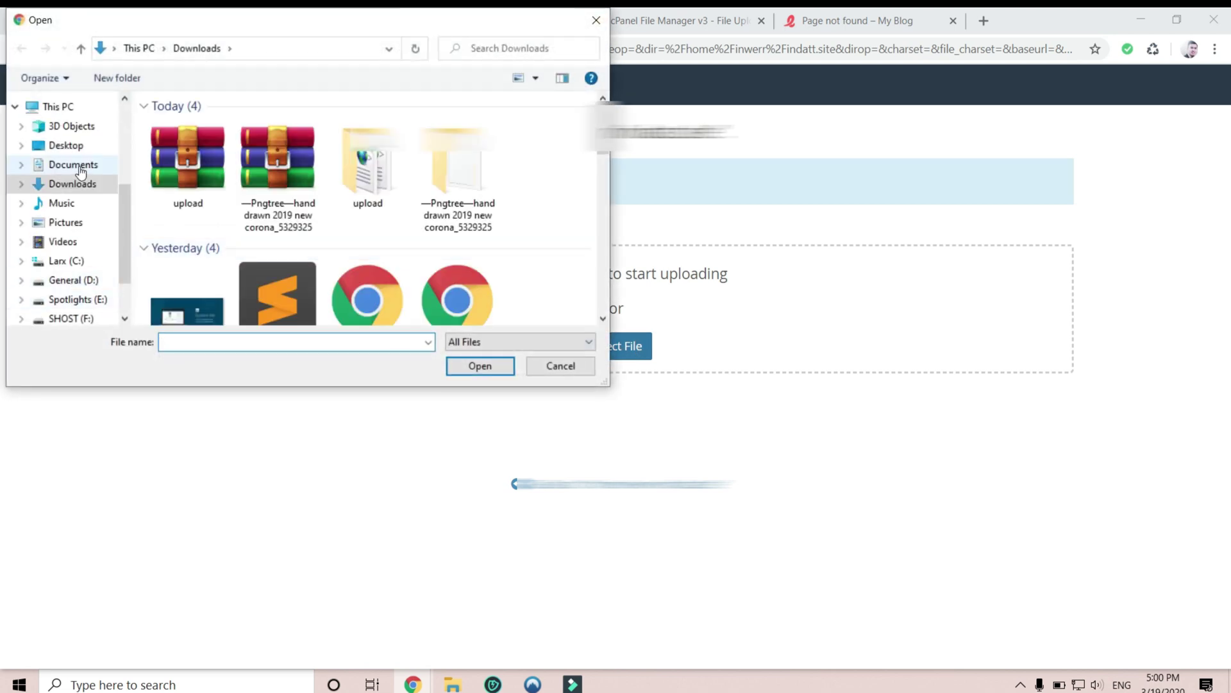
click(205, 163)
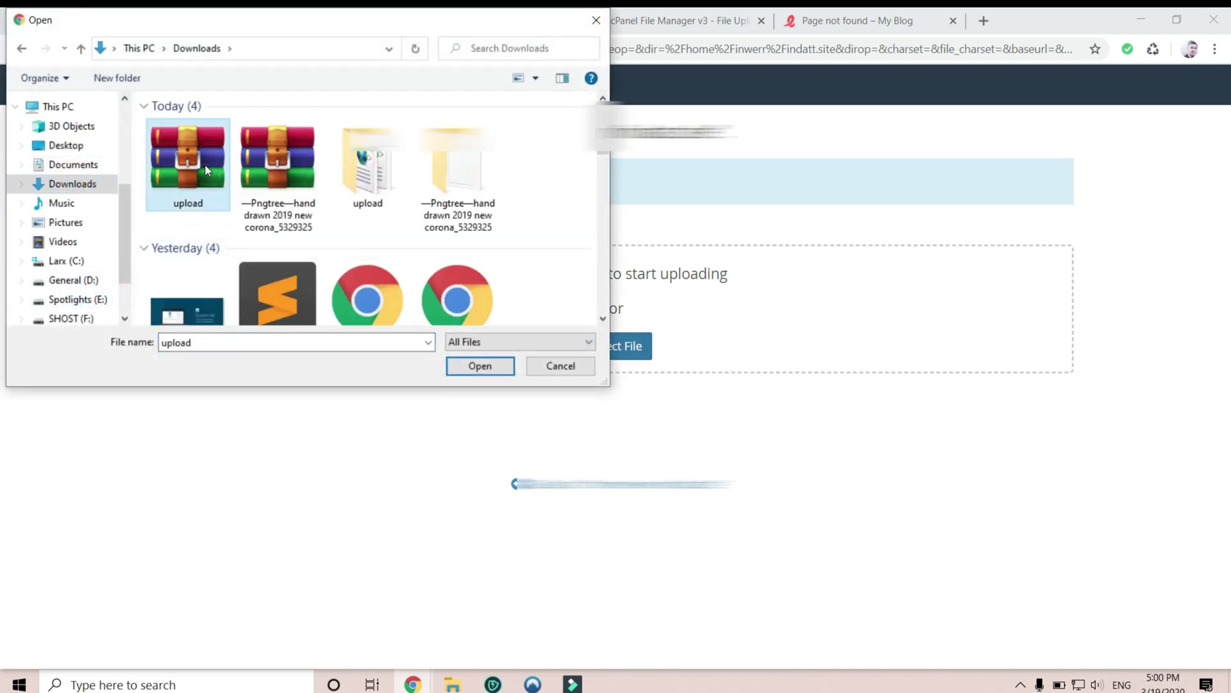
click(481, 366)
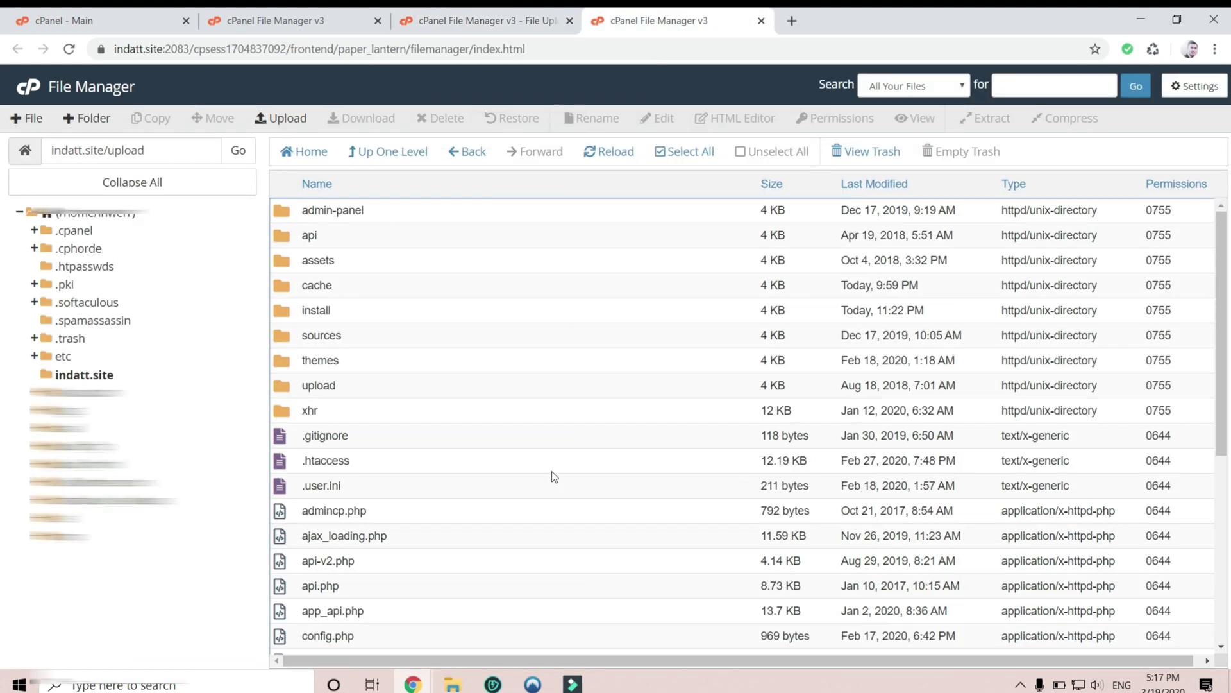
- Move all contents of the upload folder up into /indatt.site
click(686, 153)
right_click(486, 258)
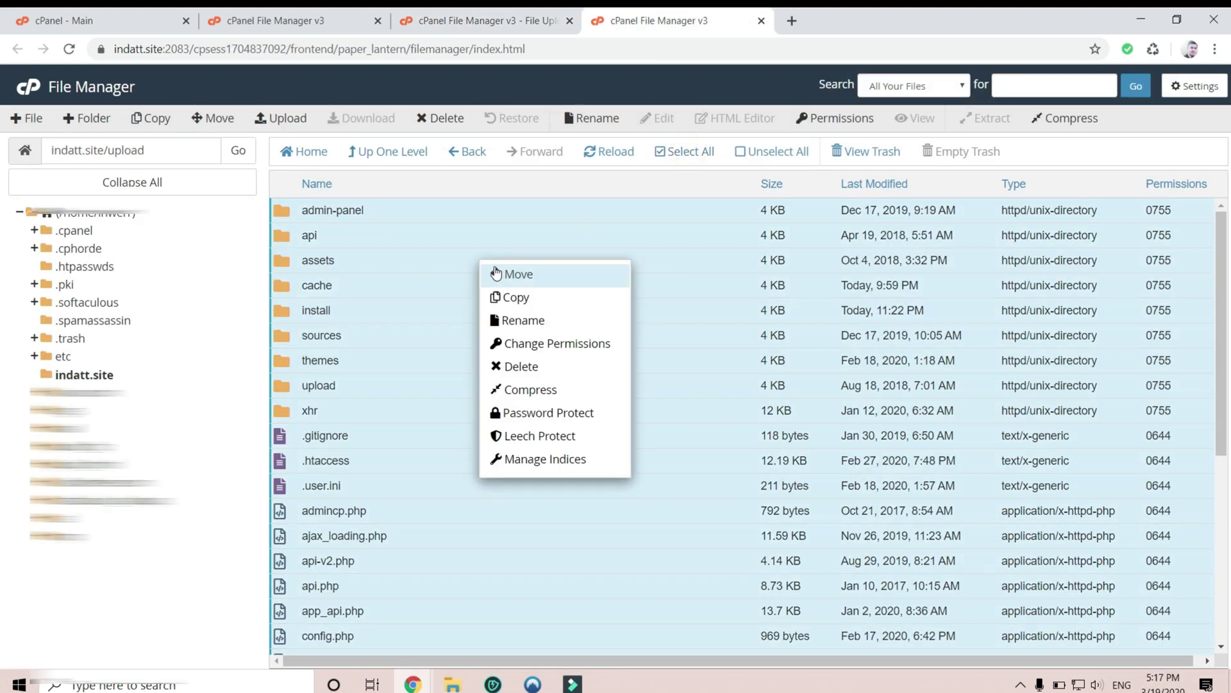
click(511, 272)
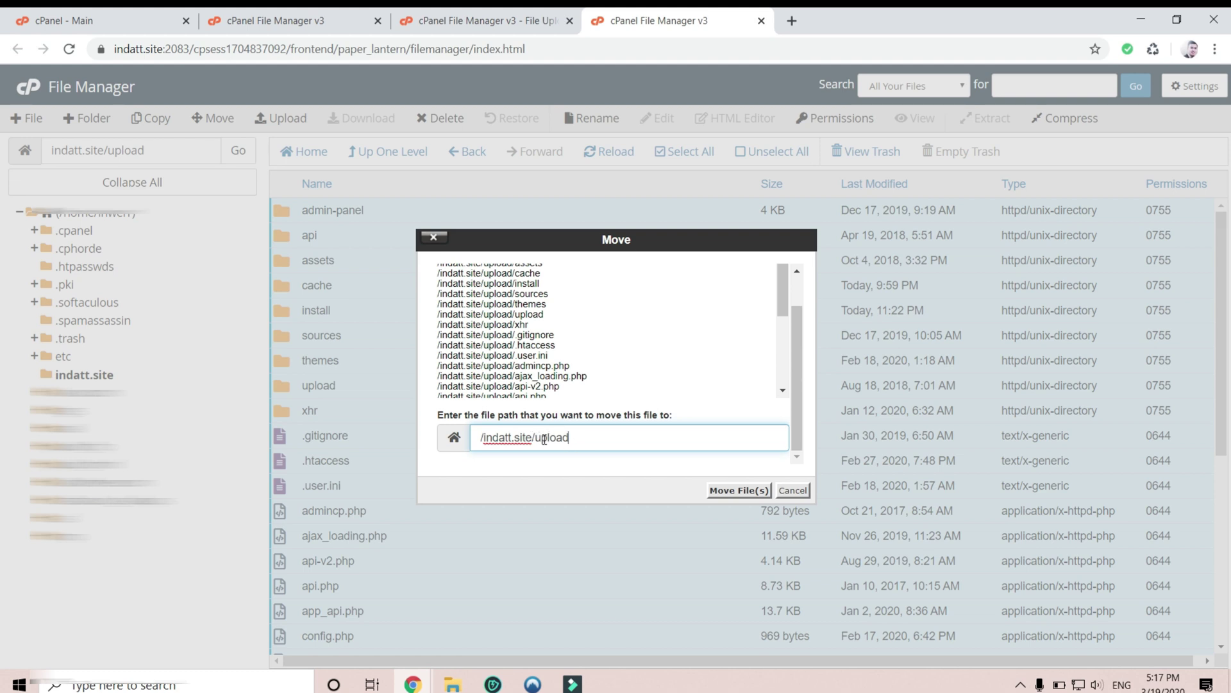
drag(533, 439, 724, 472)
key(BackSpace)
click(726, 490)
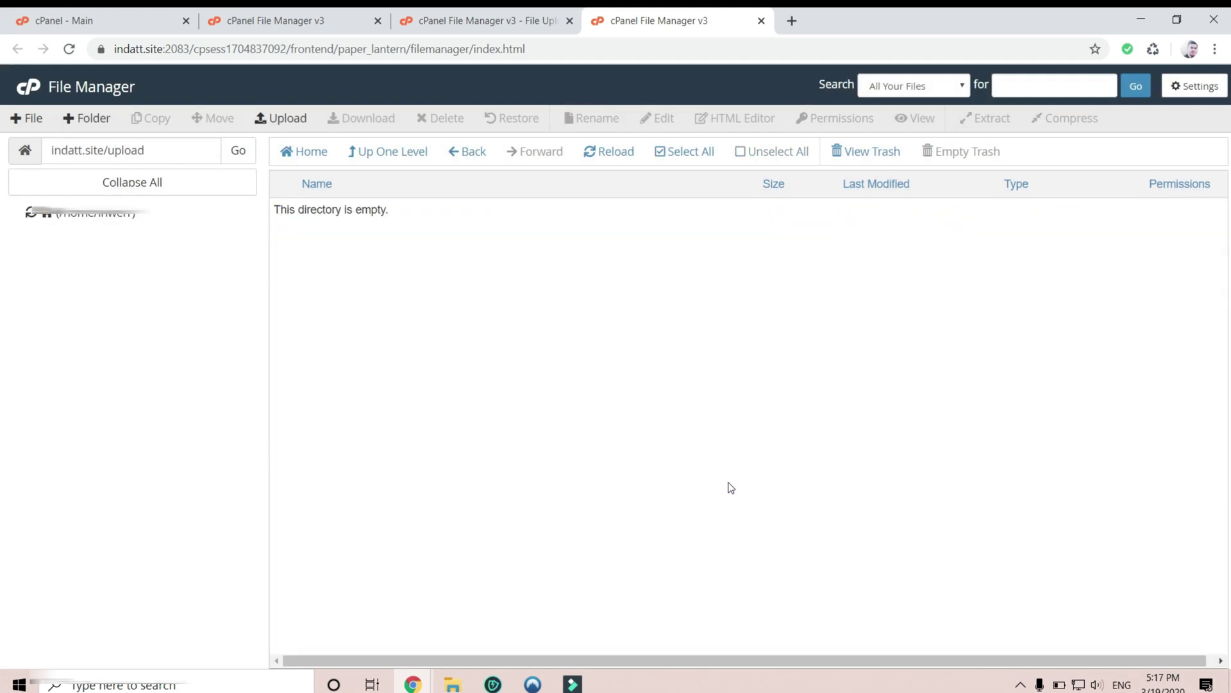
- Trash upload.zip from indatt.site, leaving the install folder selected
click(417, 153)
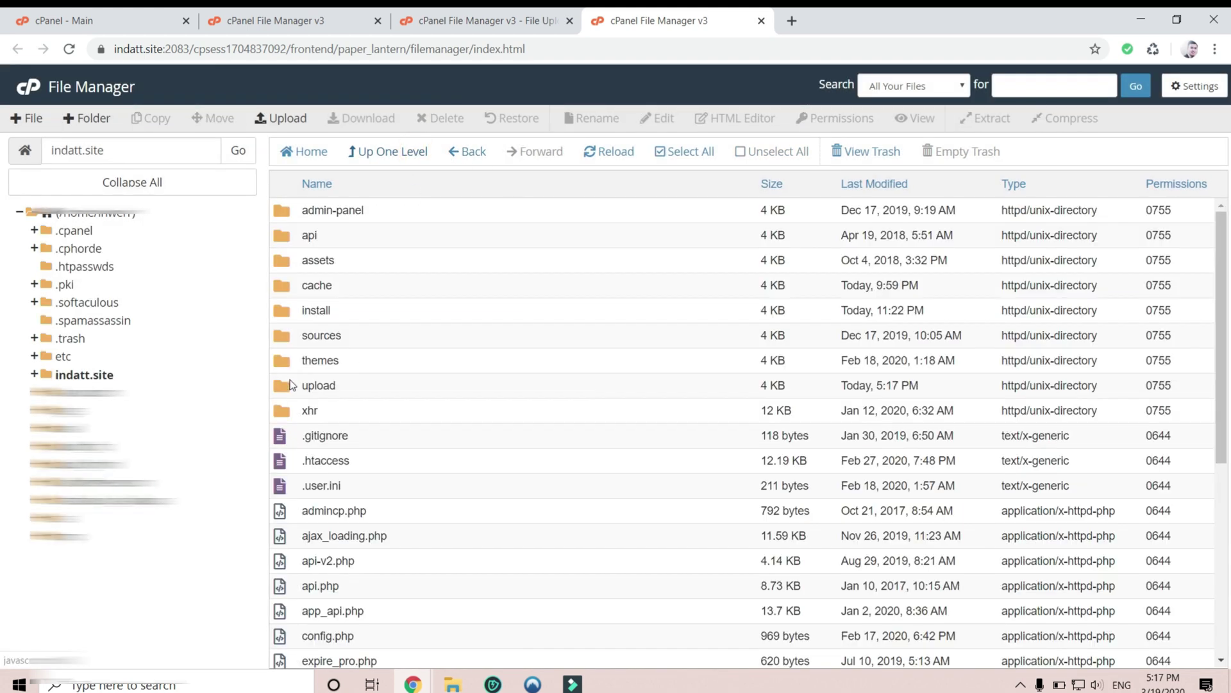
click(83, 374)
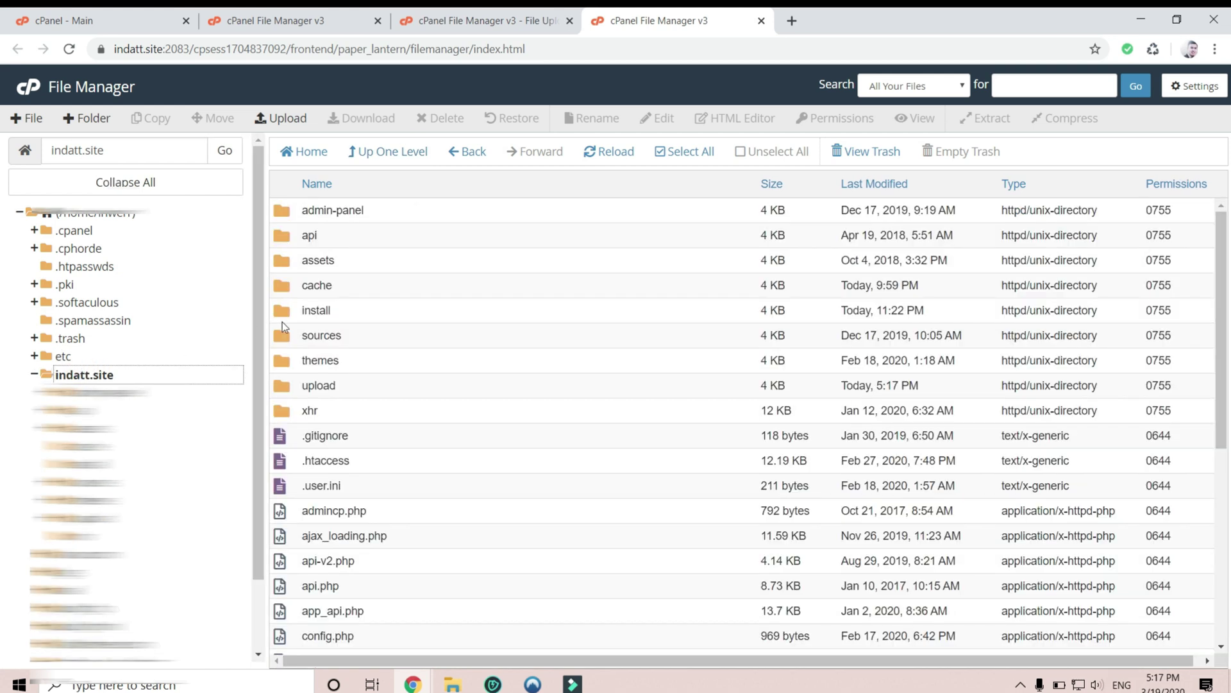
scroll(394, 287, down, 7)
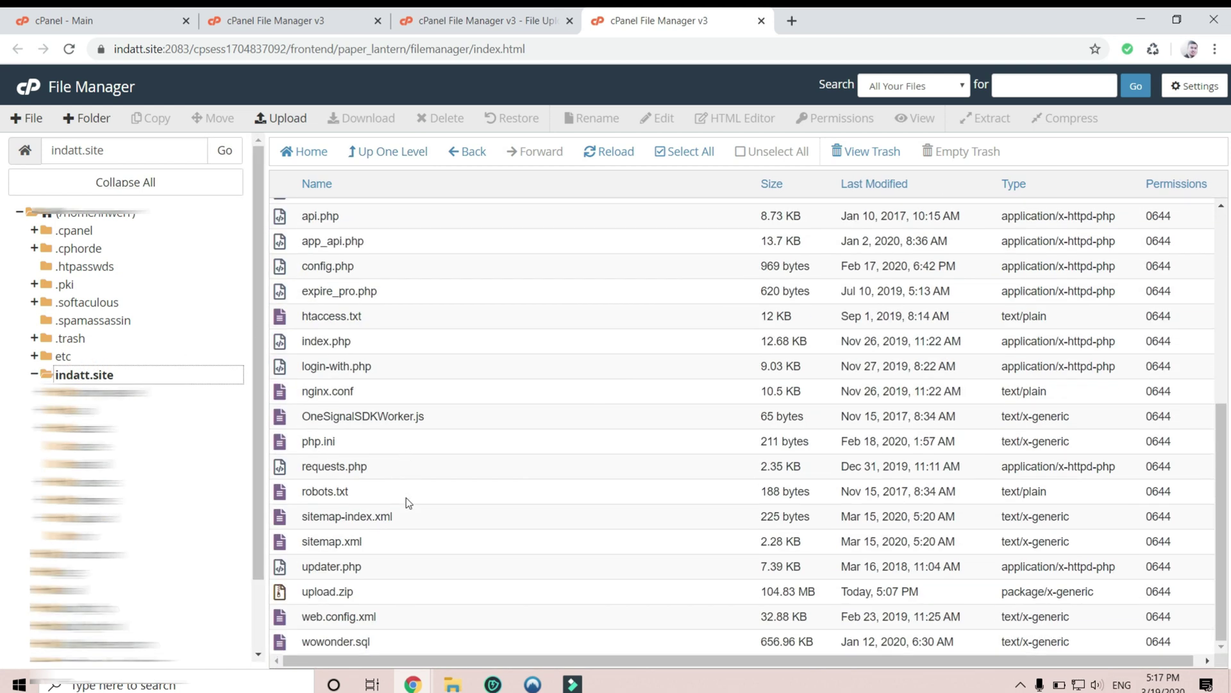
click(376, 594)
click(442, 118)
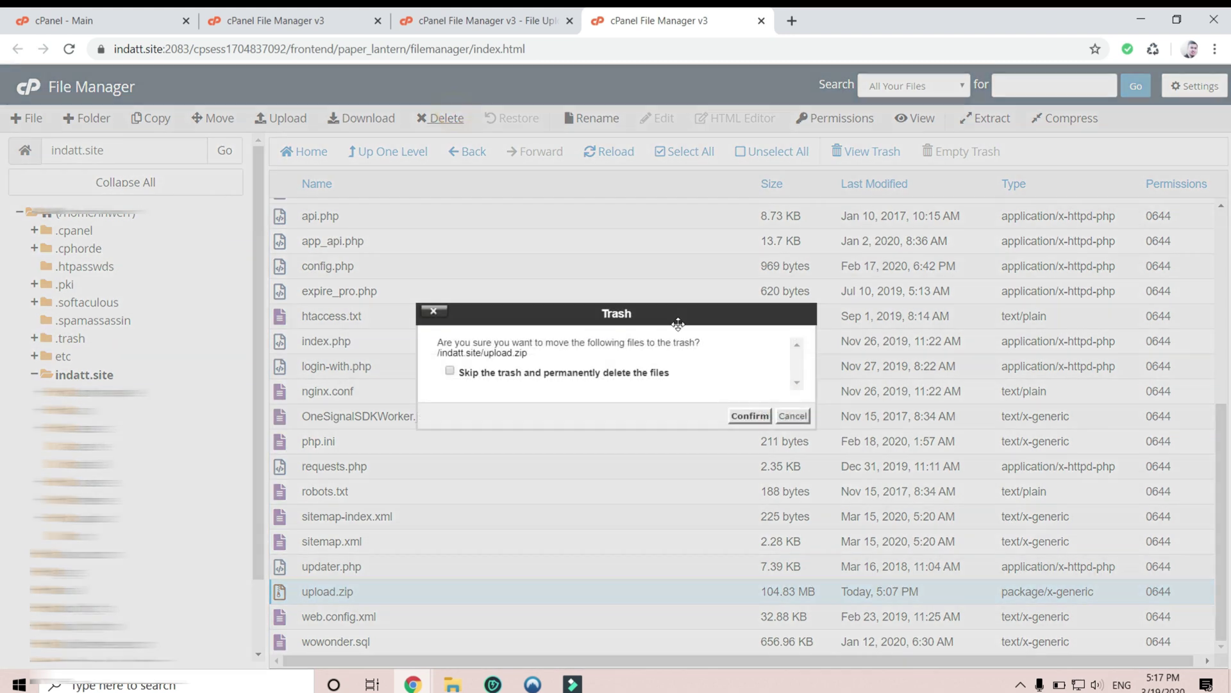
click(749, 416)
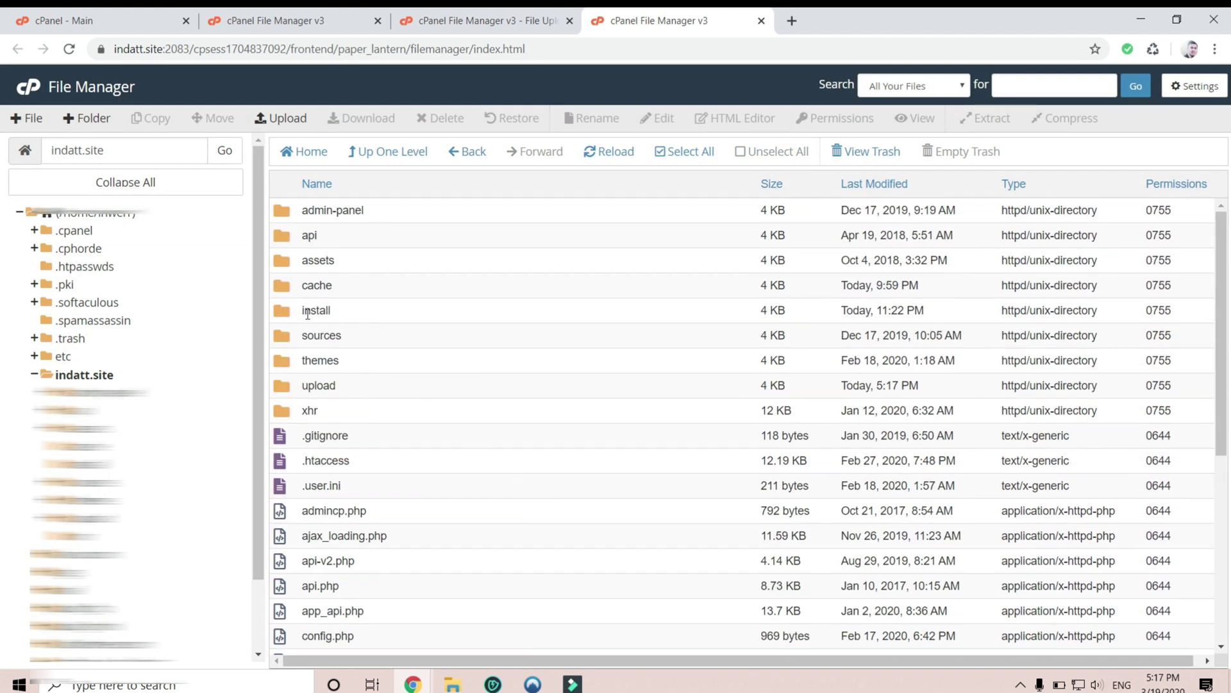
click(374, 314)
- Load indatt.site/install/ in a new browser tab
key(ctrl+t)
text(indatt.site/install/)
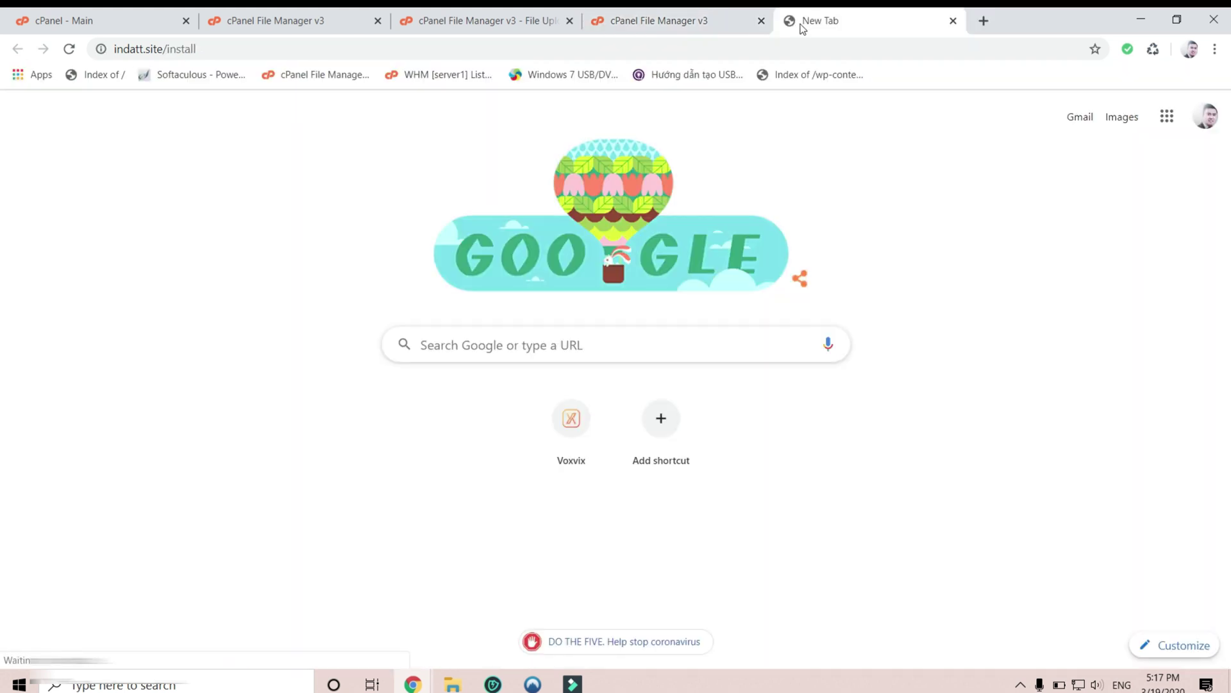
key(Return)
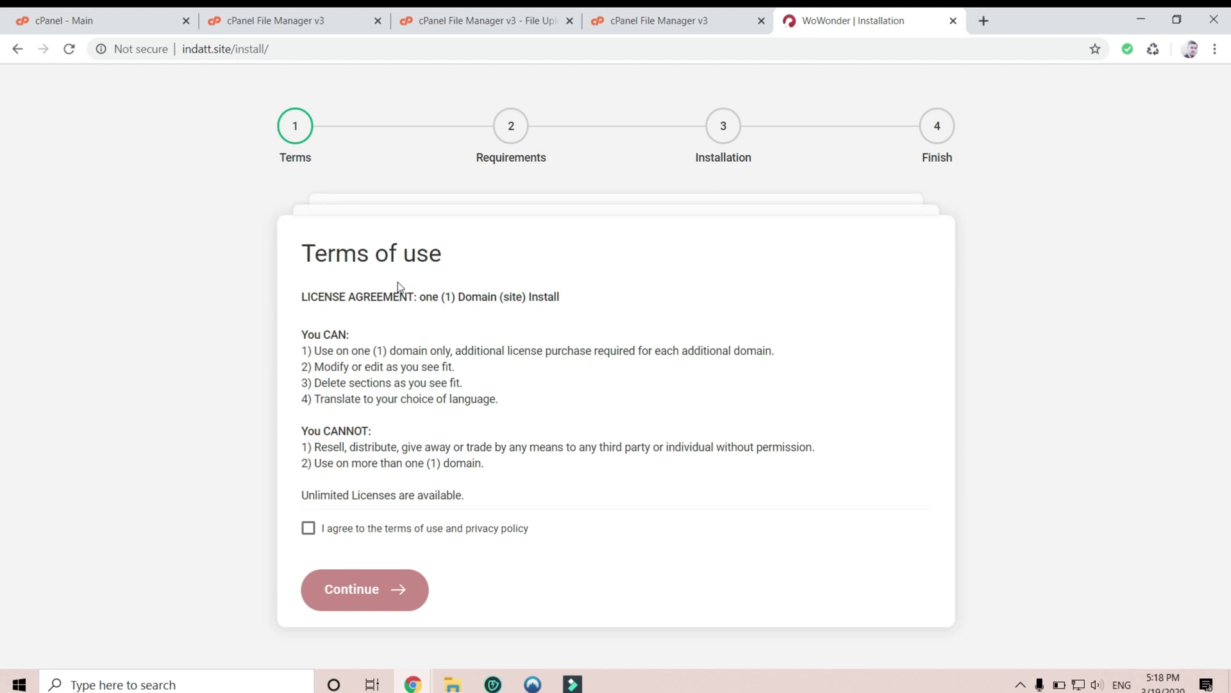
- Accept the WoWonder terms and pass the requirements check to the Installation form
click(310, 532)
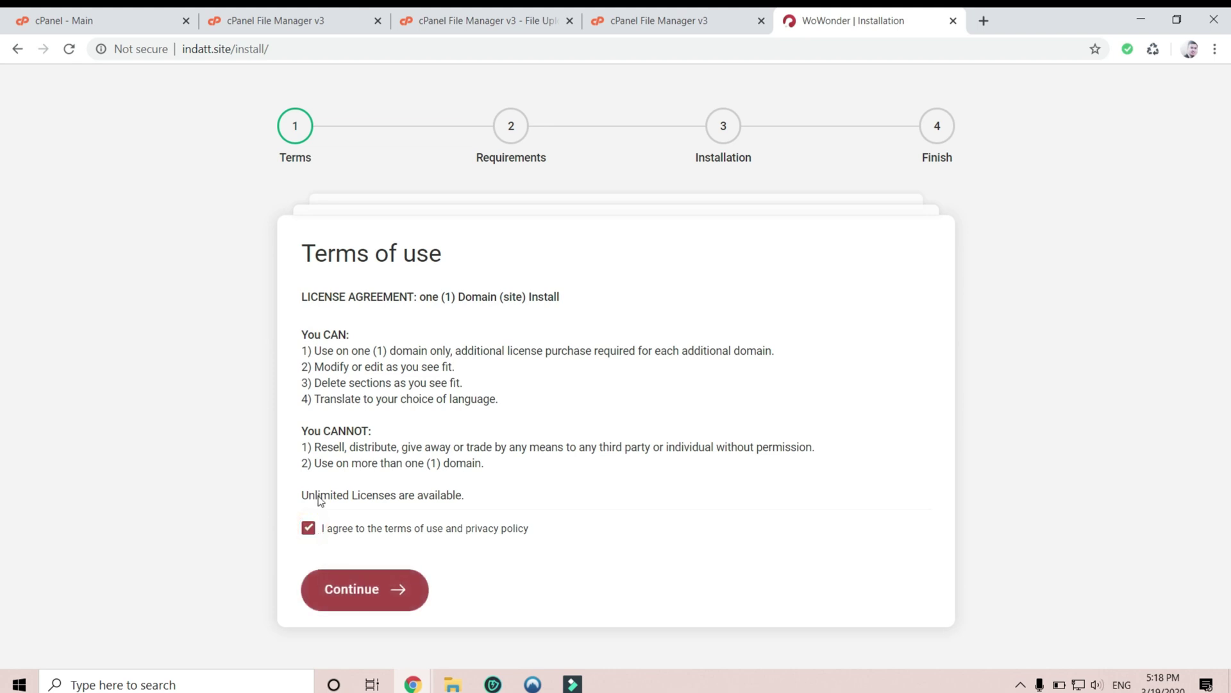
click(371, 590)
scroll(629, 469, down, 1)
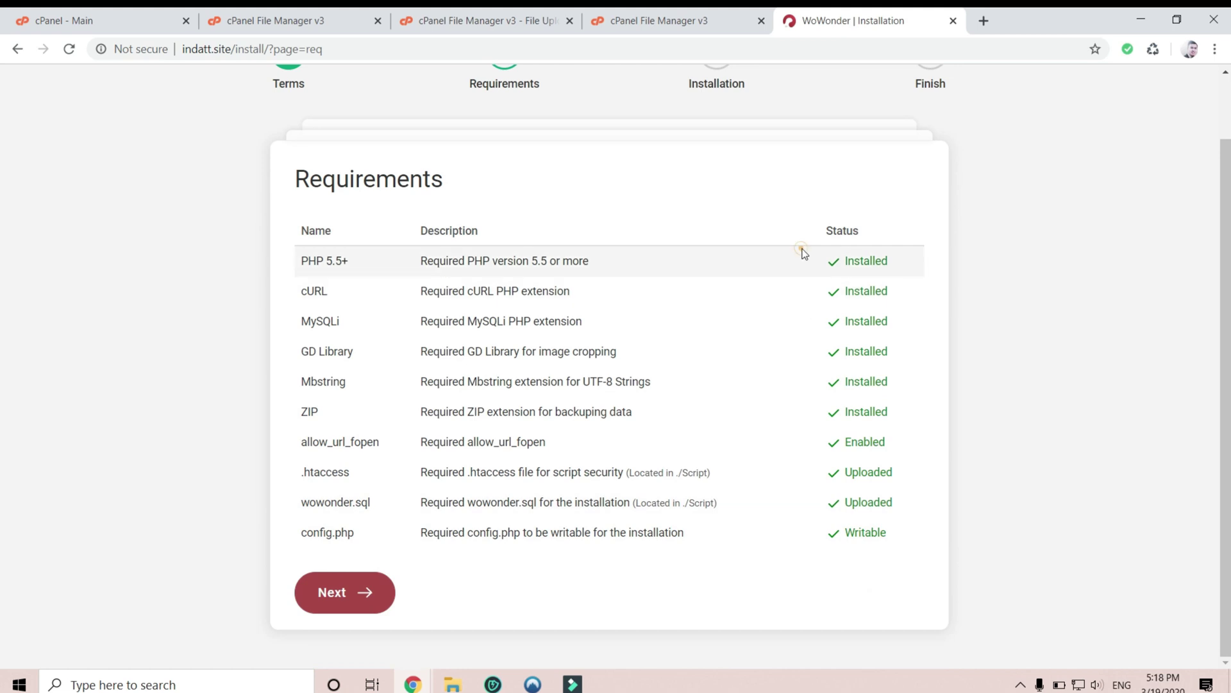
drag(802, 254, 866, 606)
click(866, 606)
click(365, 599)
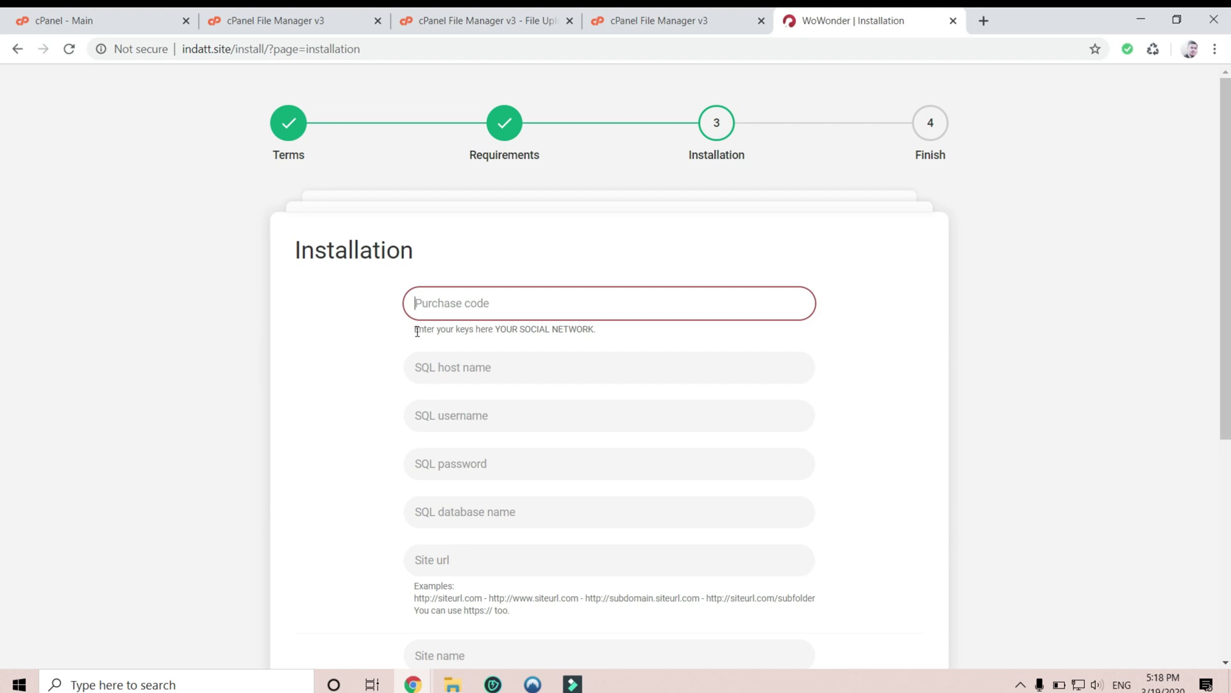
- Enter the purchase code in the WoWonder installer, then switch back to cPanel
drag(417, 331, 475, 331)
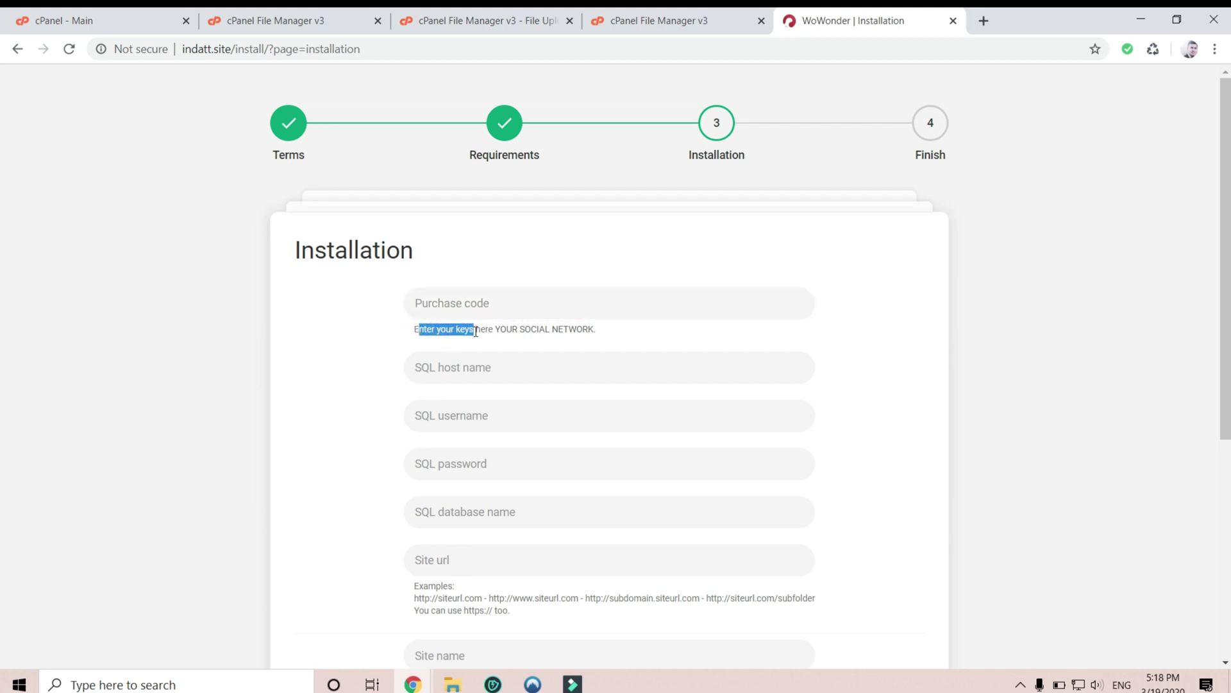
click(481, 312)
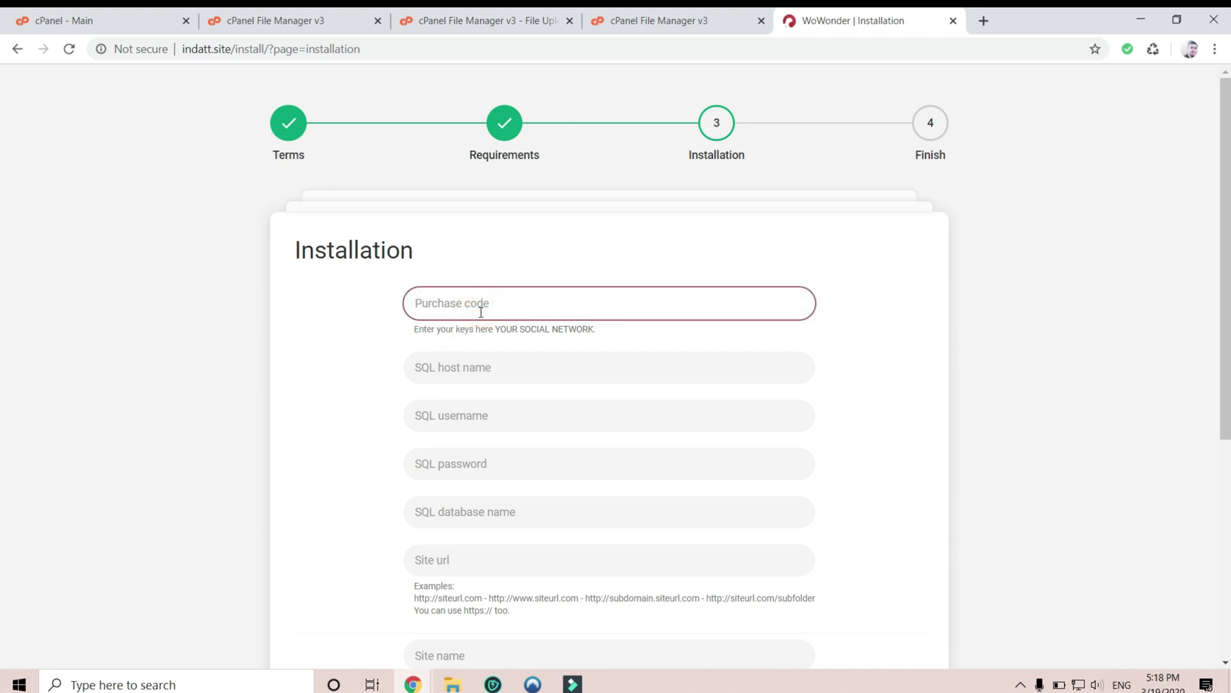
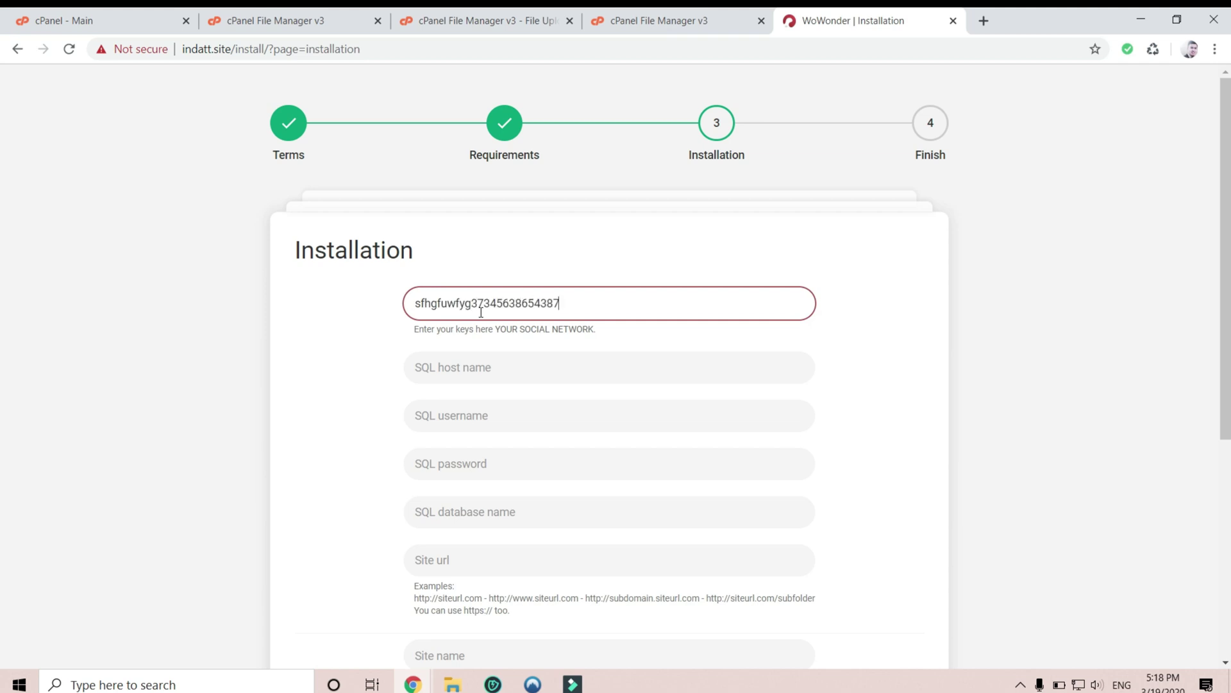
click(490, 377)
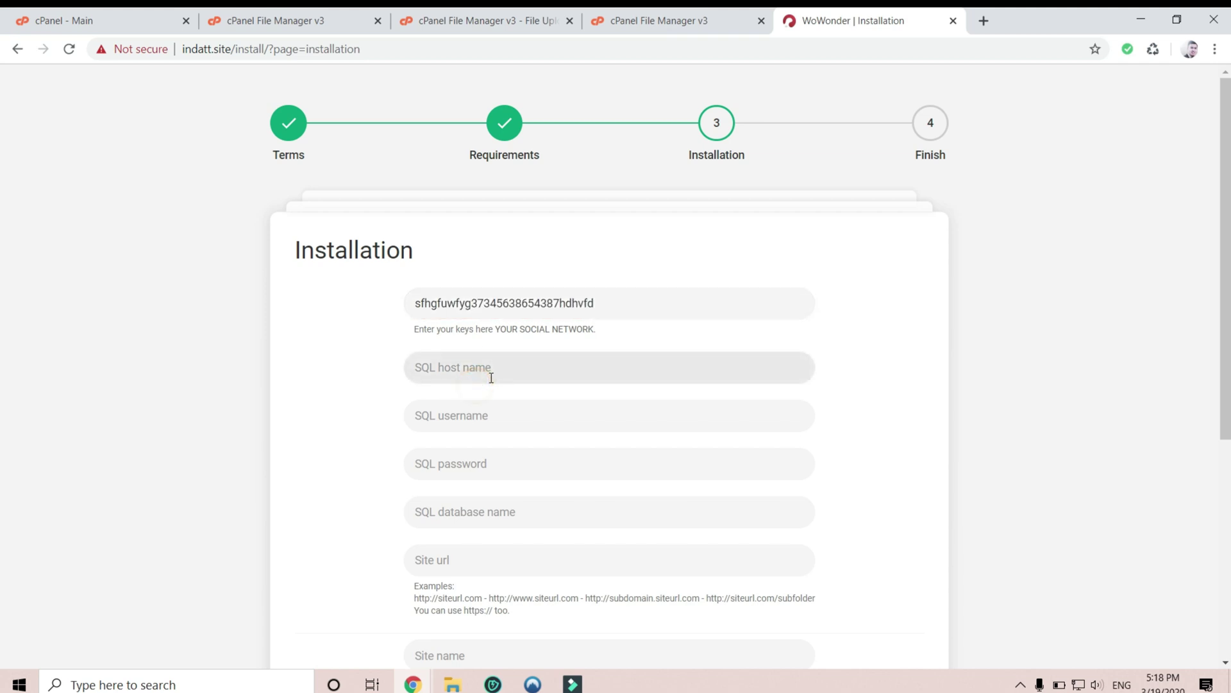
click(661, 21)
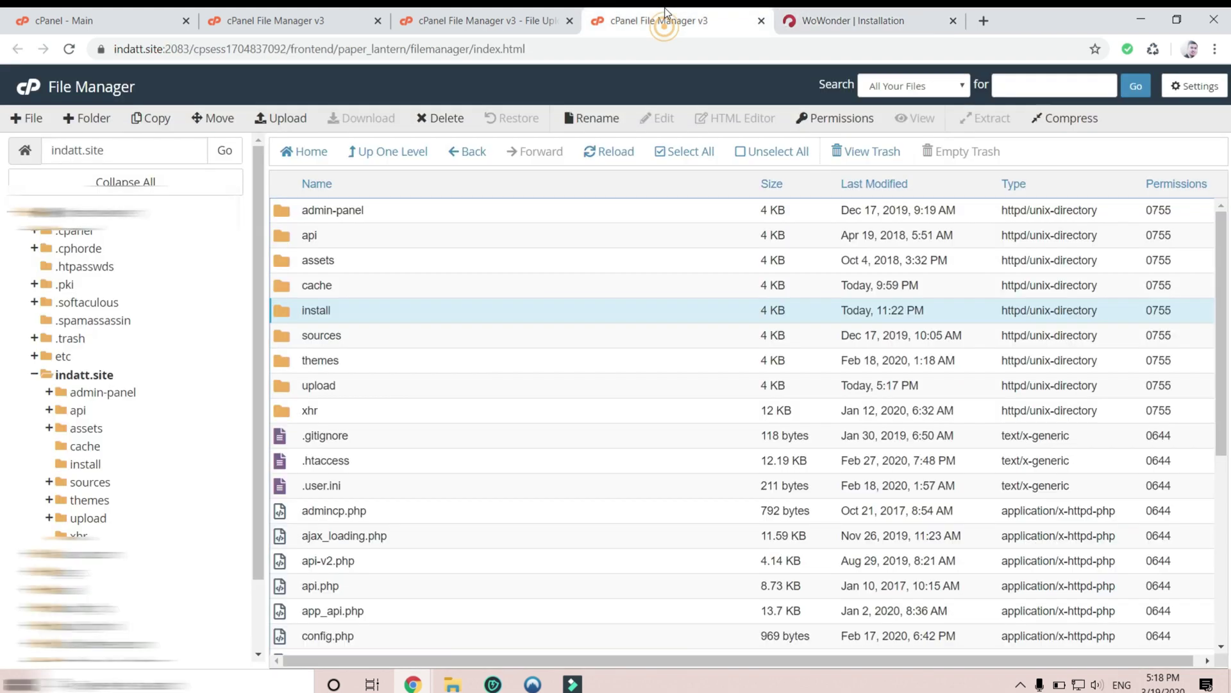
- Create a MySQL database named socialnet on cPanel's MySQL Databases page
click(30, 86)
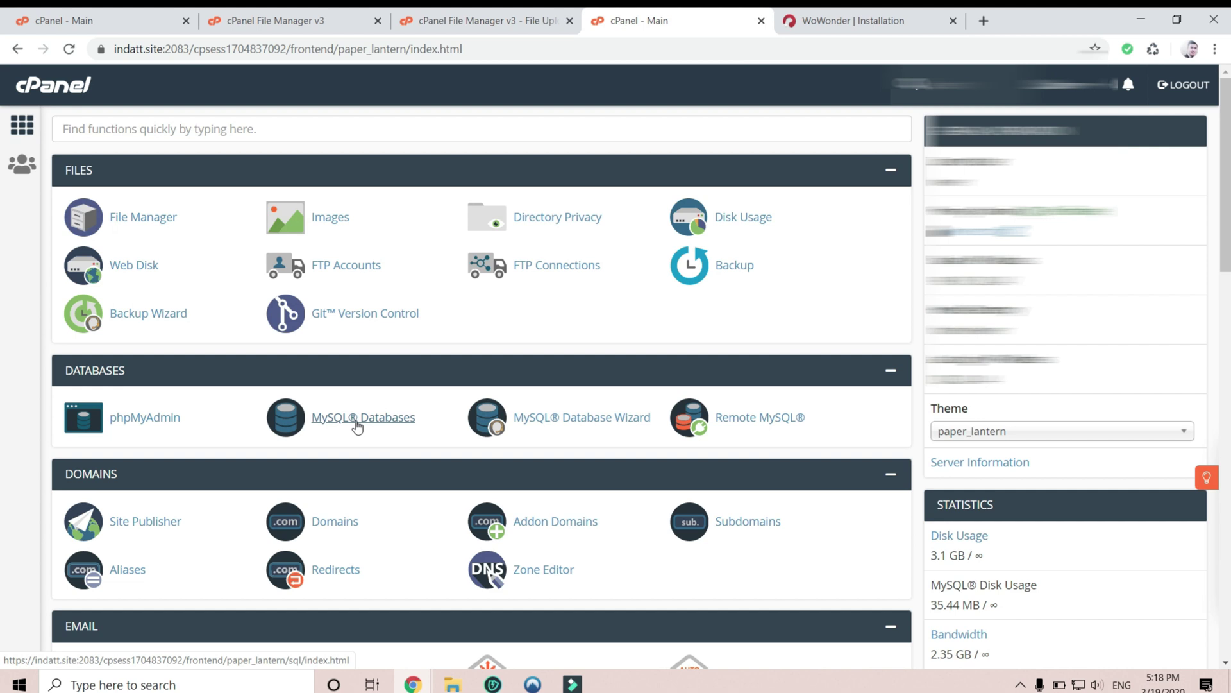
click(357, 425)
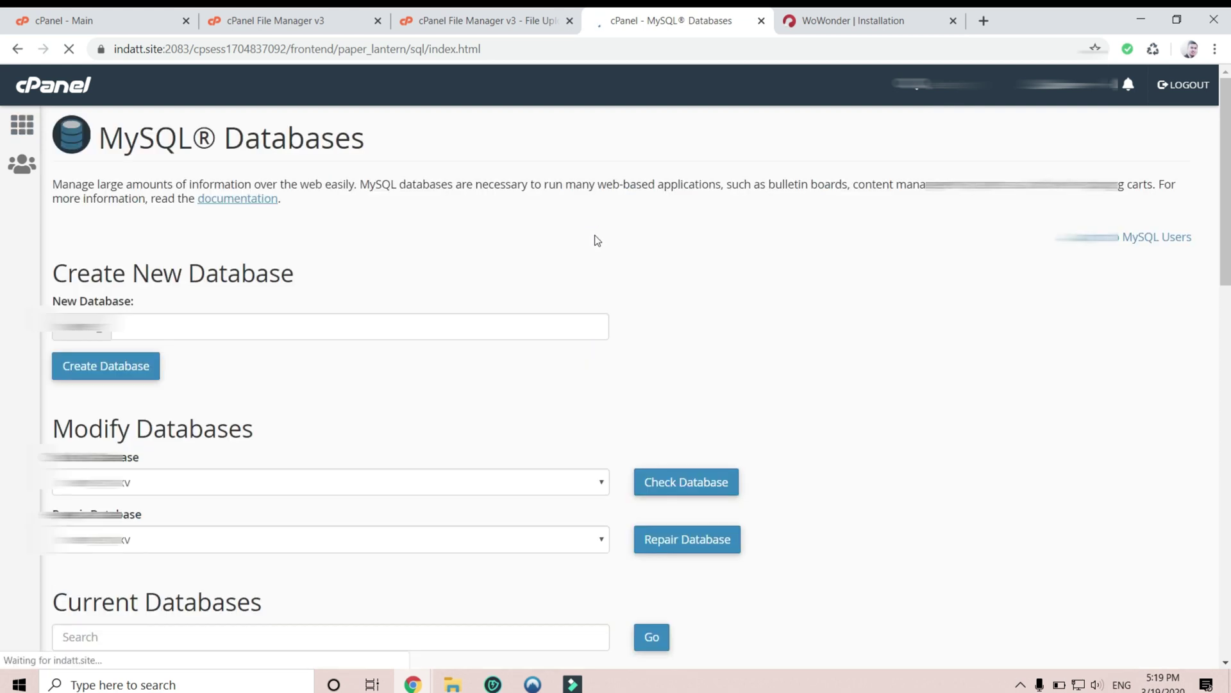
click(277, 329)
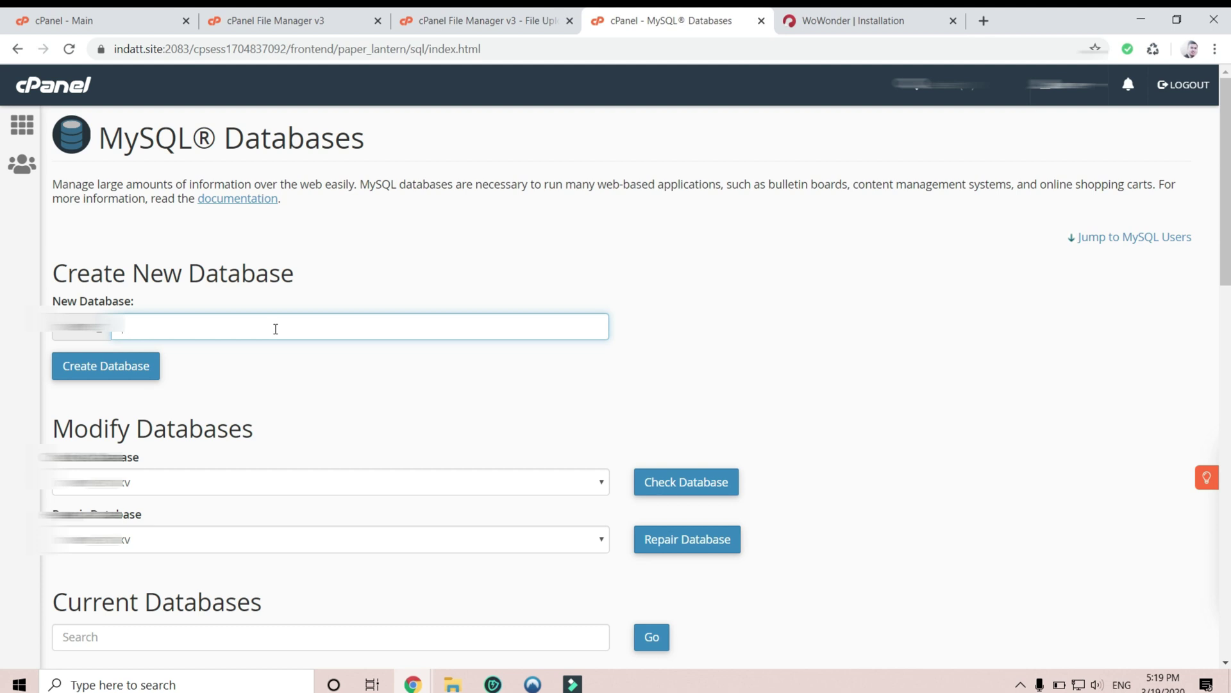
text(socialnet)
double_click(276, 329)
click(272, 373)
click(139, 366)
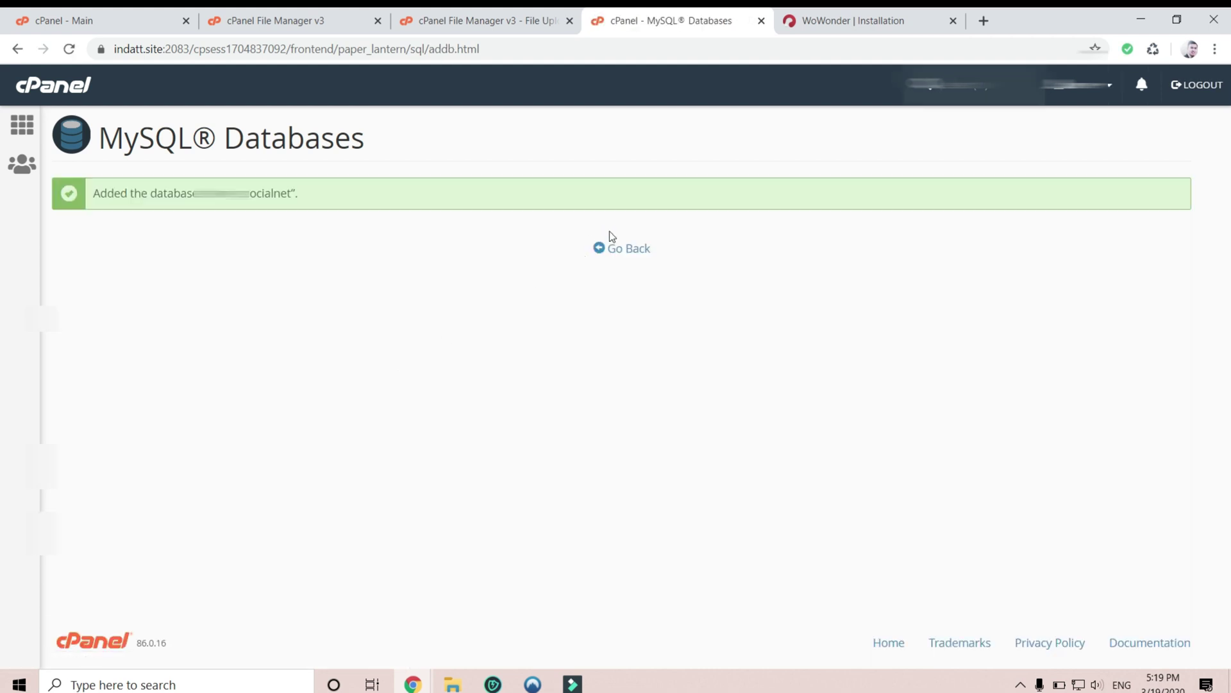
click(617, 247)
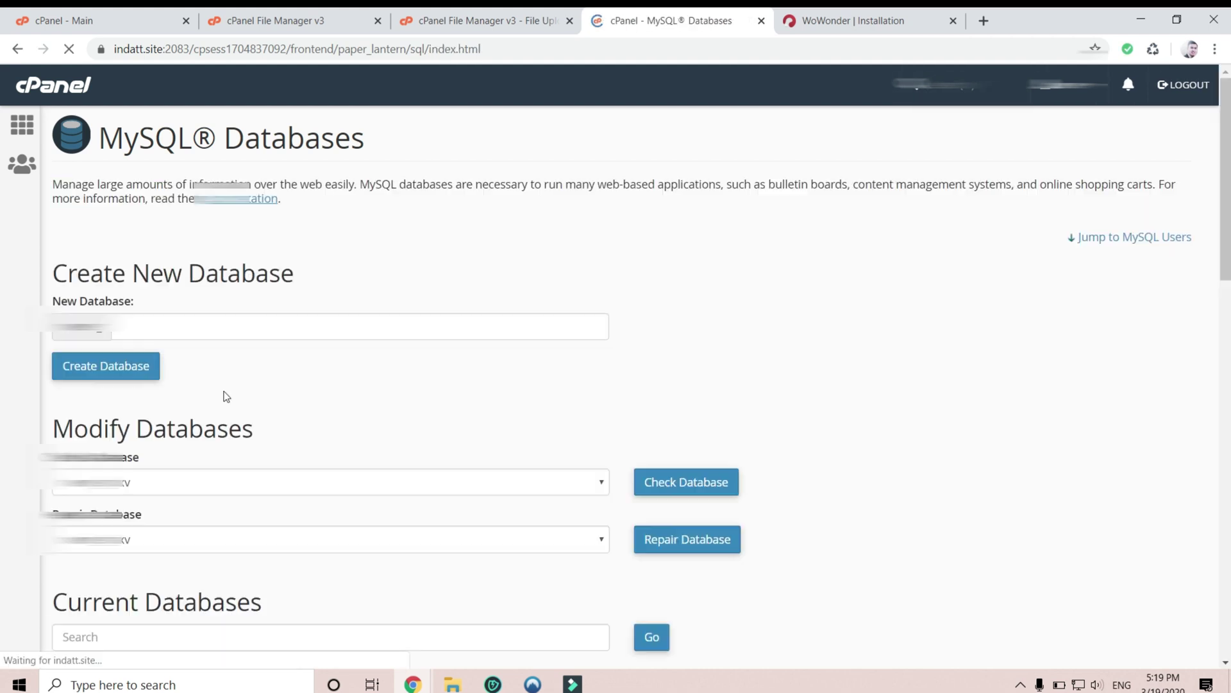
- Create MySQL user socialnet with a Very Strong (81/100) password entered twice
scroll(311, 452, down, 10)
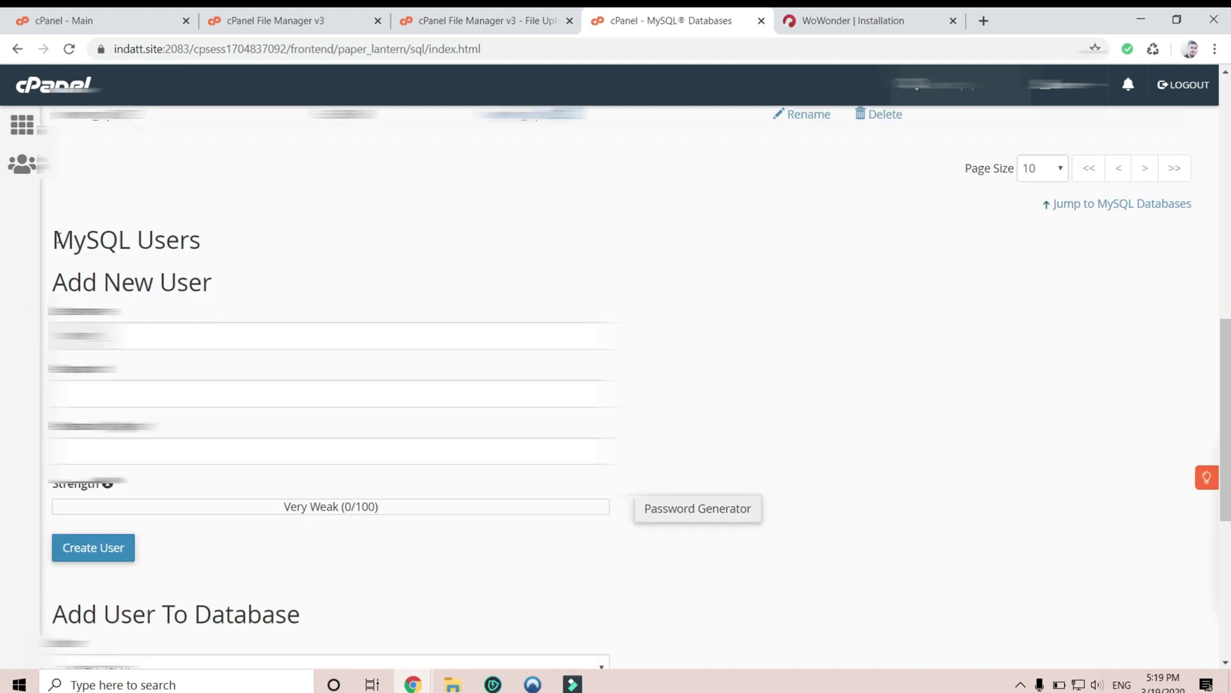
drag(53, 232, 220, 280)
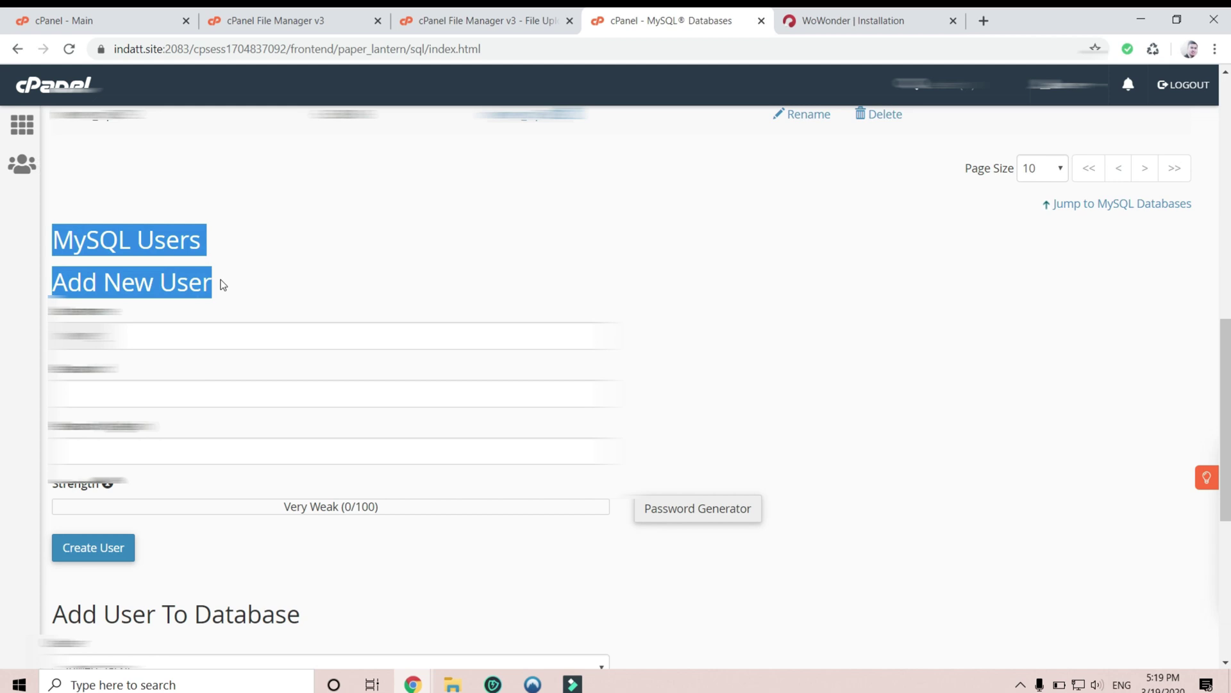
click(230, 331)
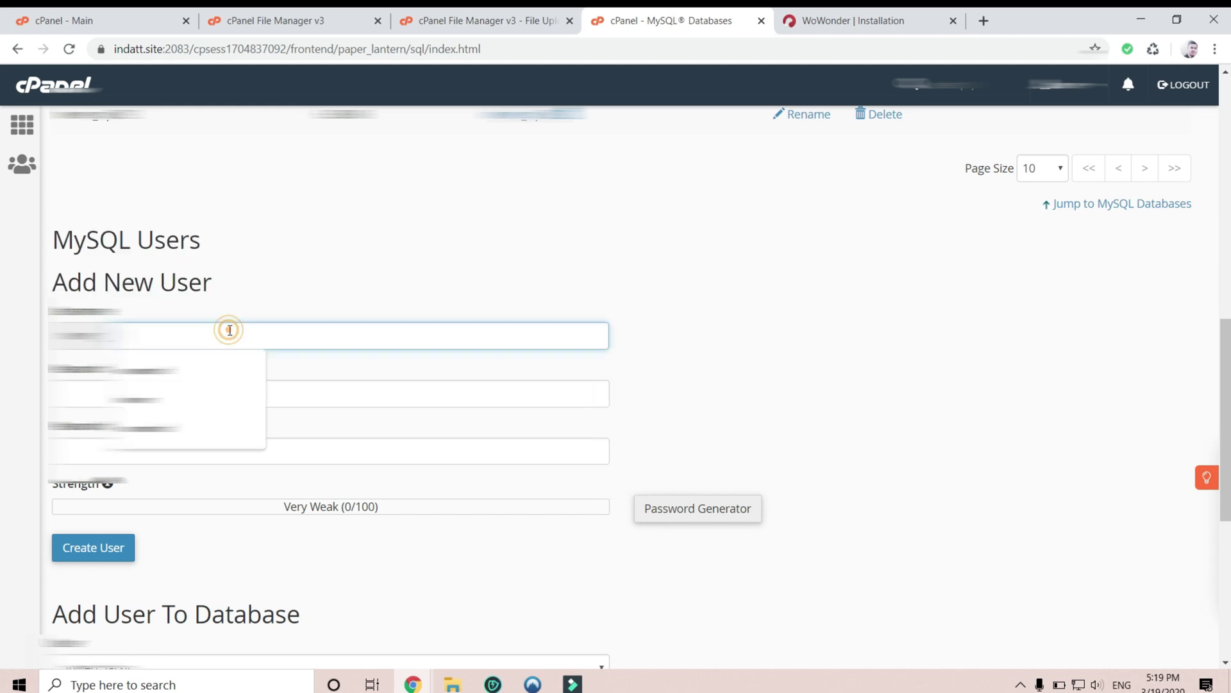
click(223, 398)
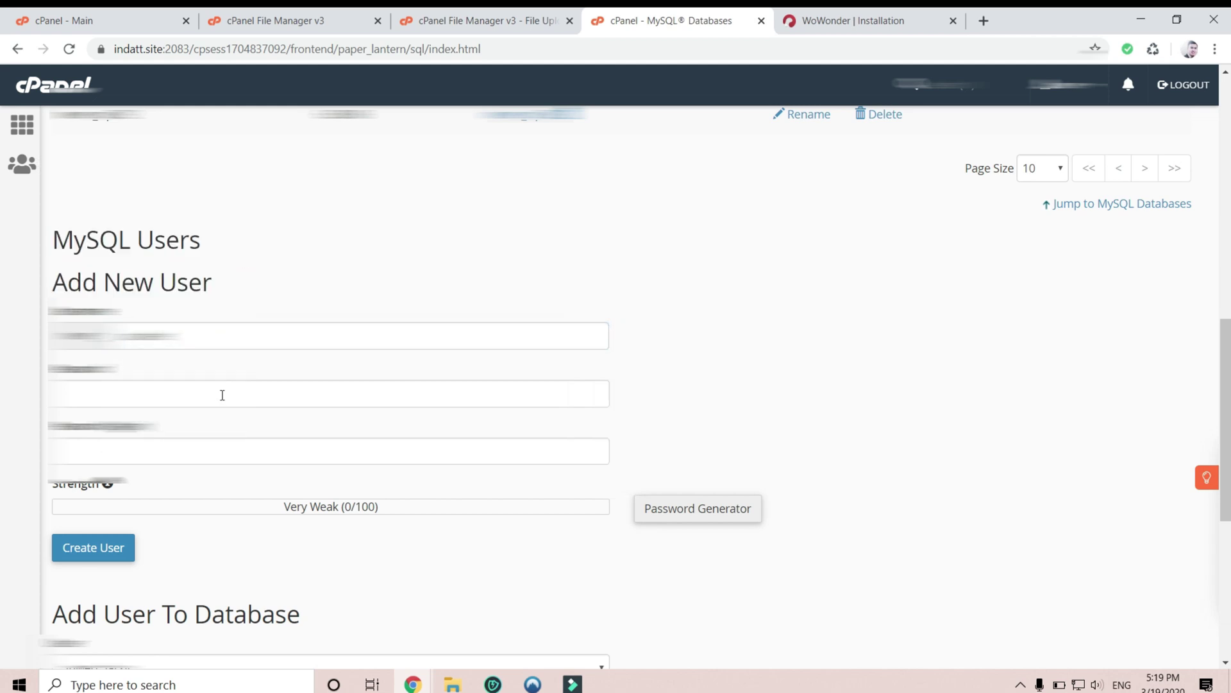
click(222, 394)
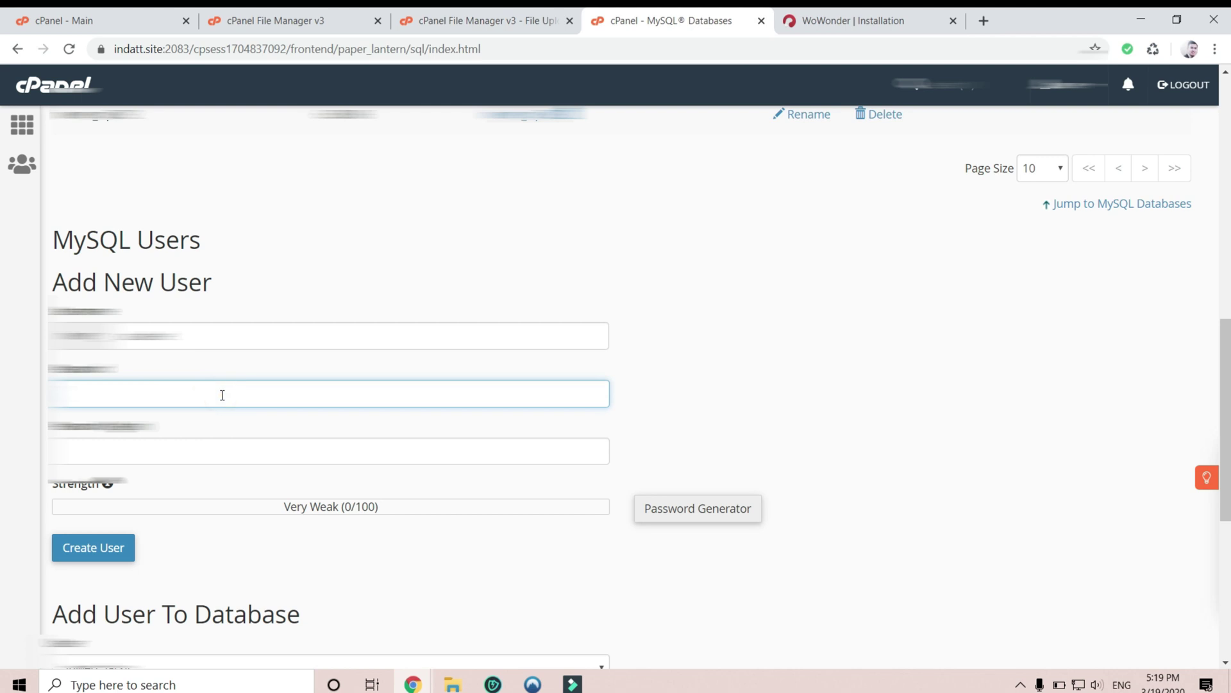
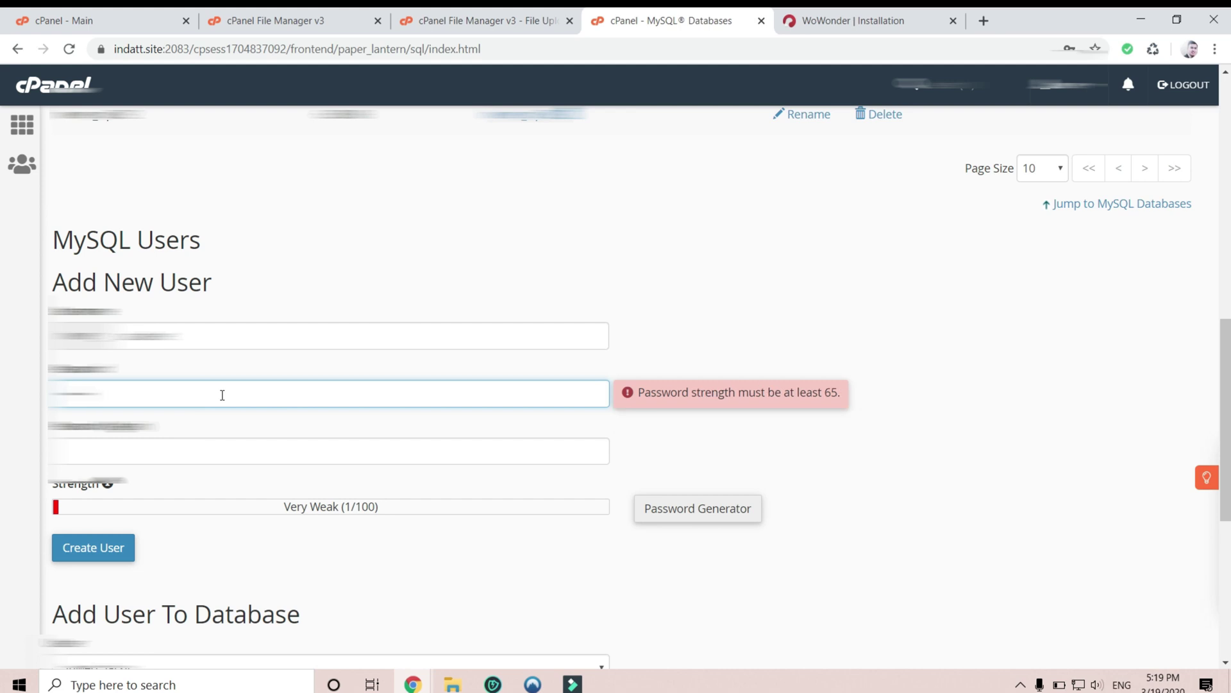
key(ctrl+v)
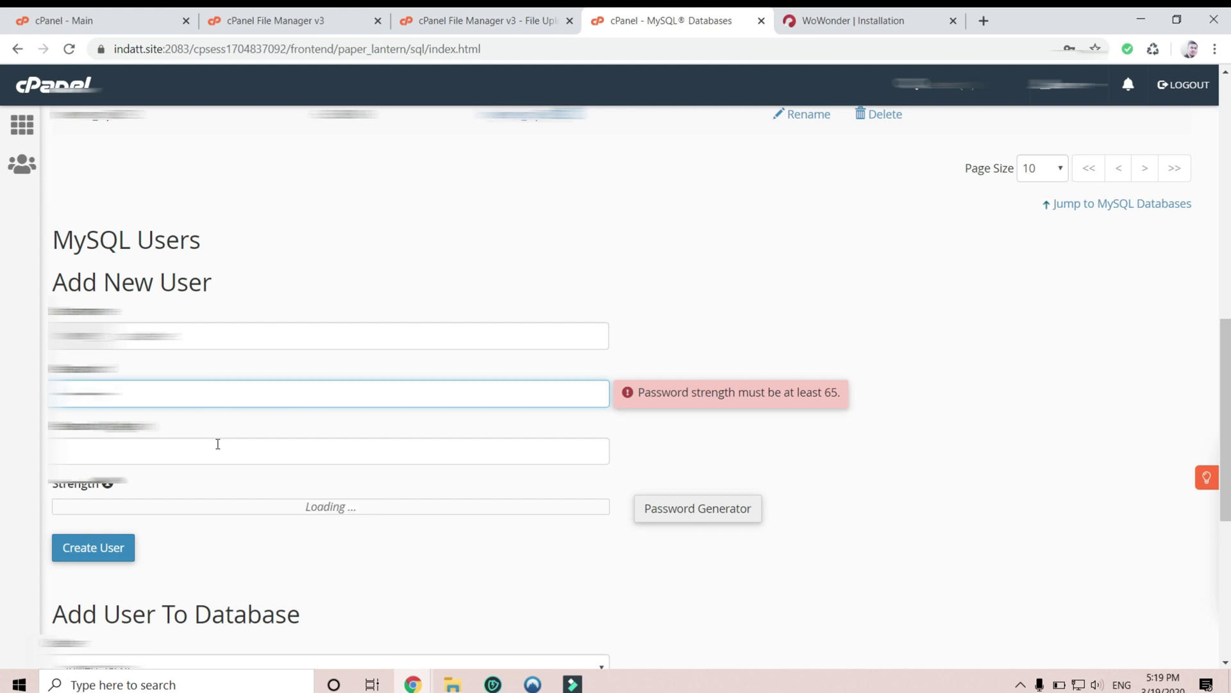
click(209, 456)
text(a)
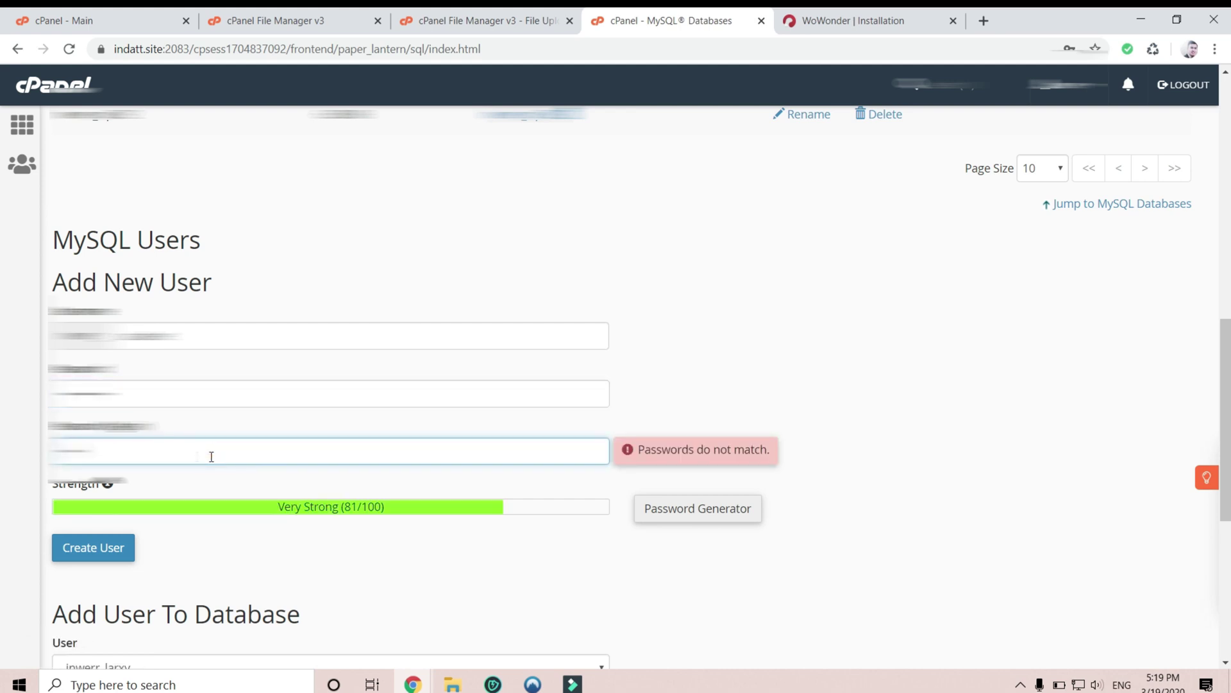
key(ctrl+v)
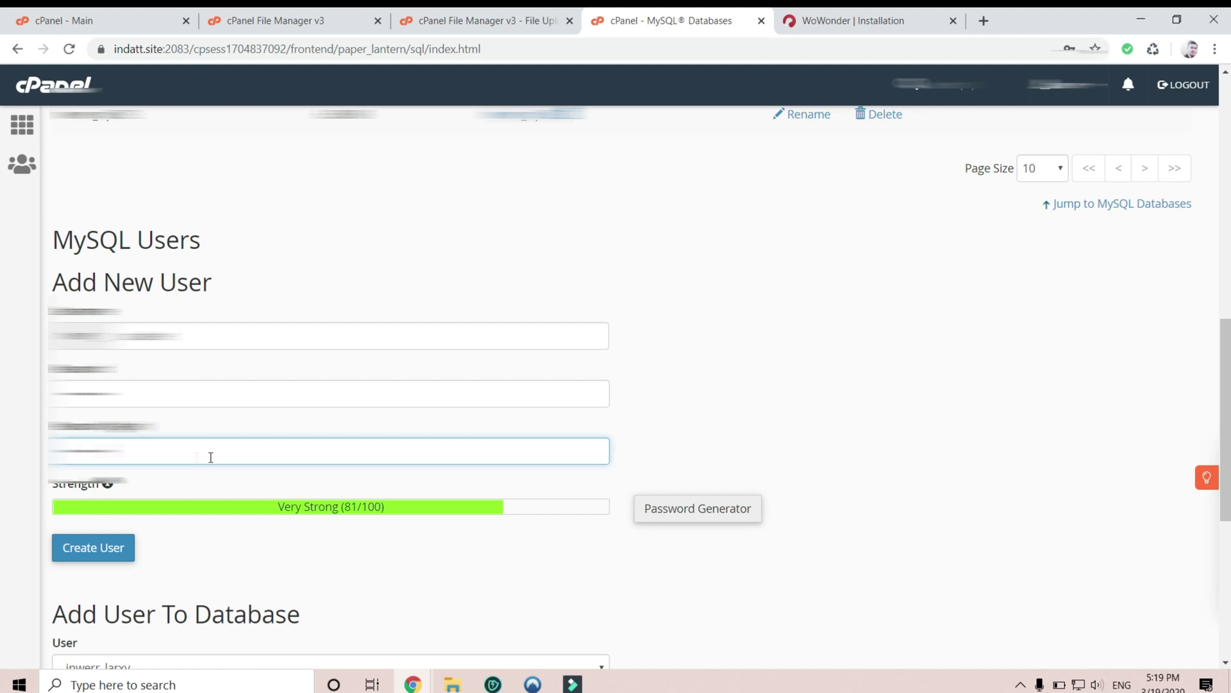
click(122, 548)
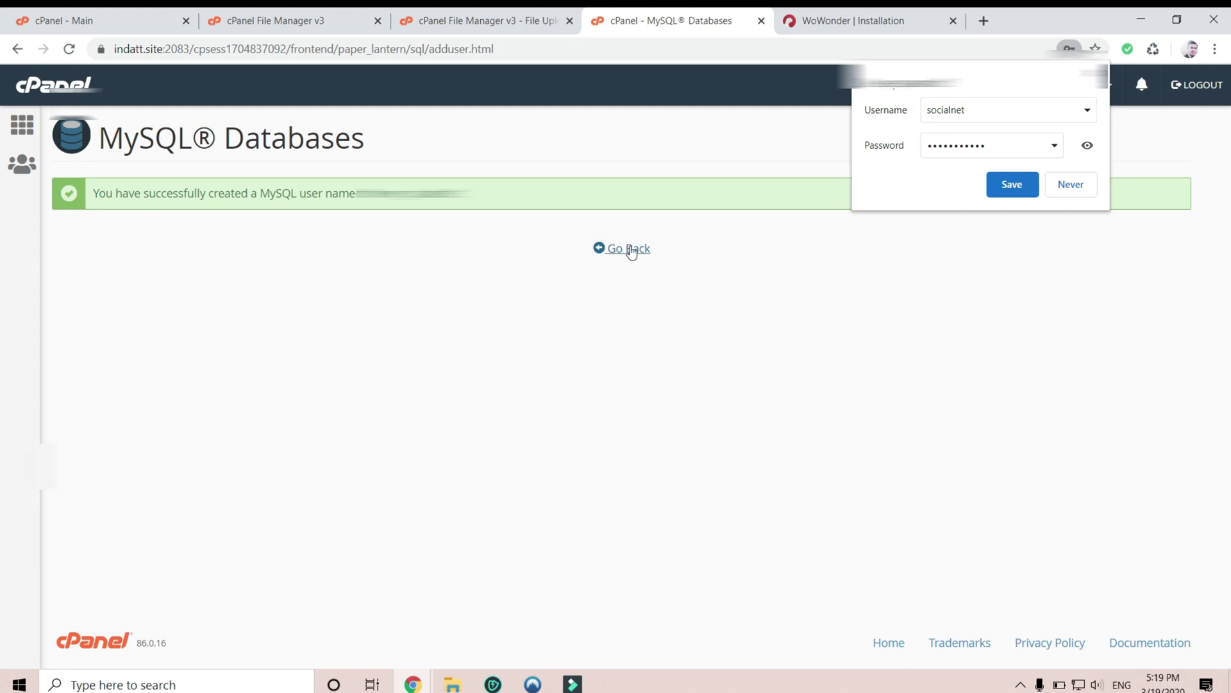
click(630, 250)
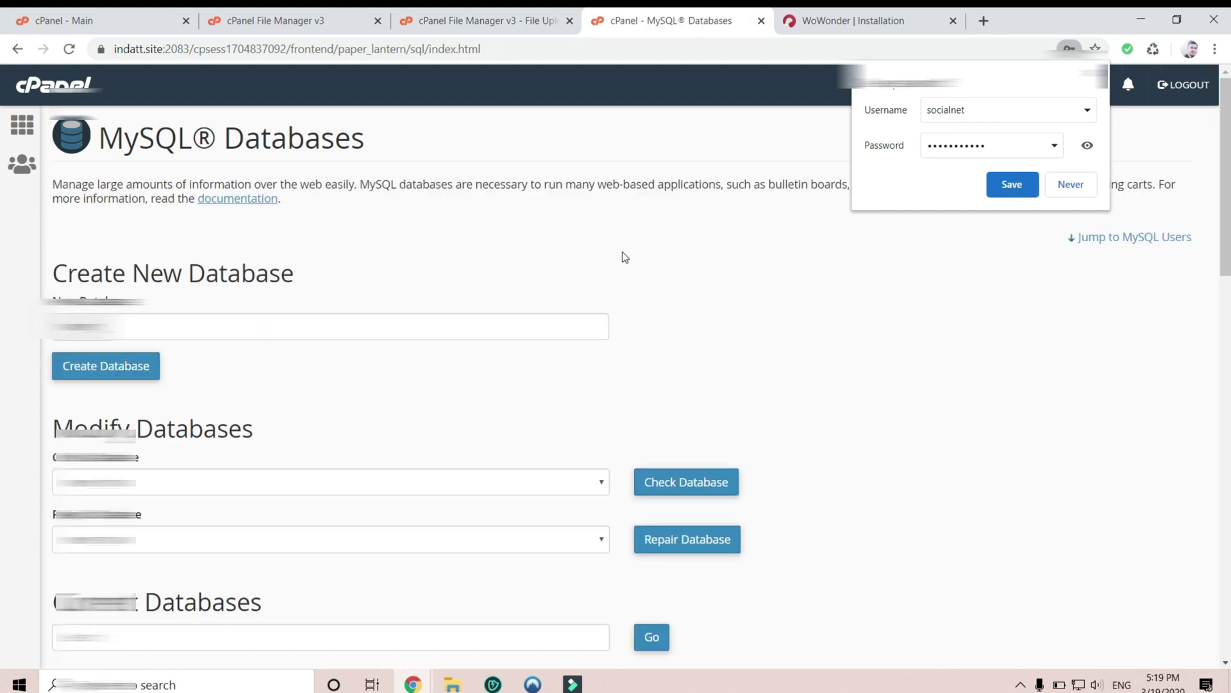
- Check the installer's SQL fields, then review the socialnet database and user in cPanel
click(848, 18)
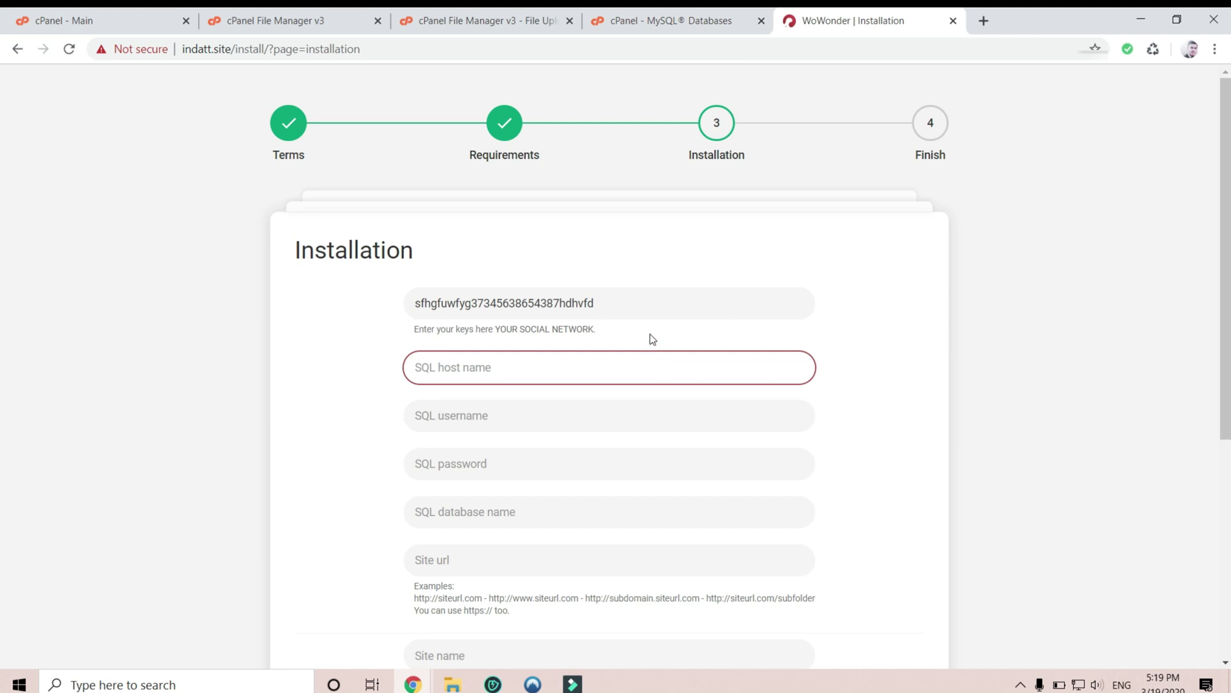
click(672, 19)
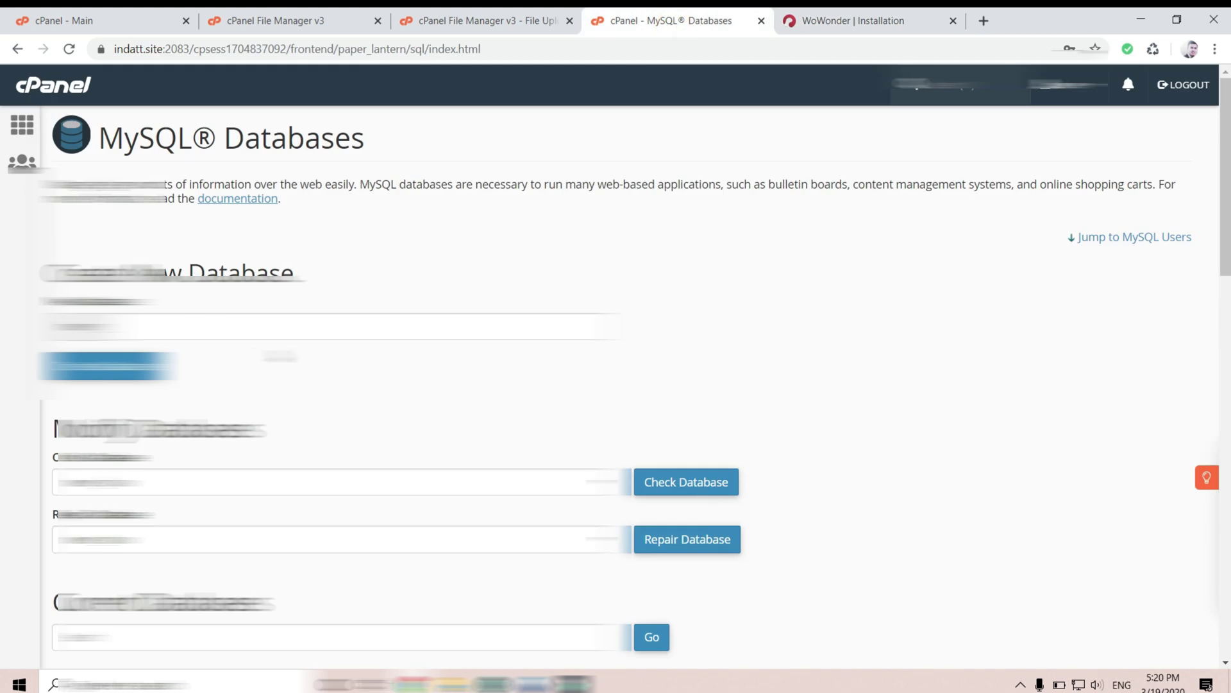
scroll(616, 385, down, 10)
scroll(292, 510, down, 8)
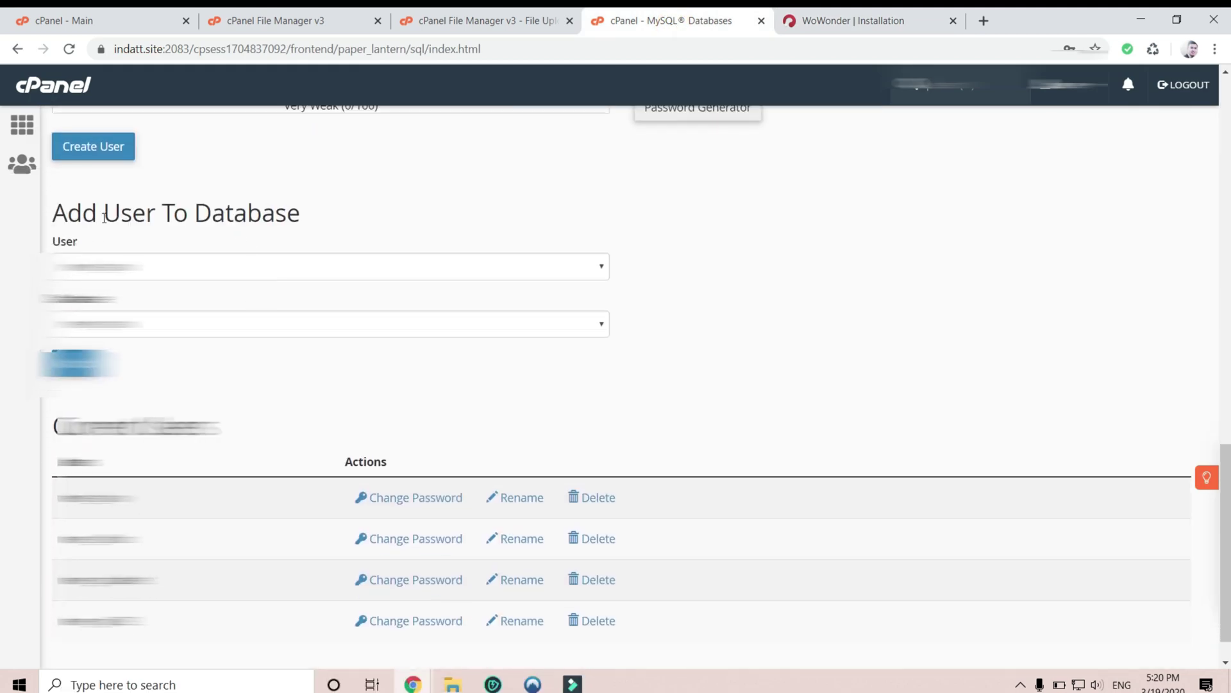
- Add the socialnet user to the socialnet database
drag(51, 221, 341, 212)
click(340, 212)
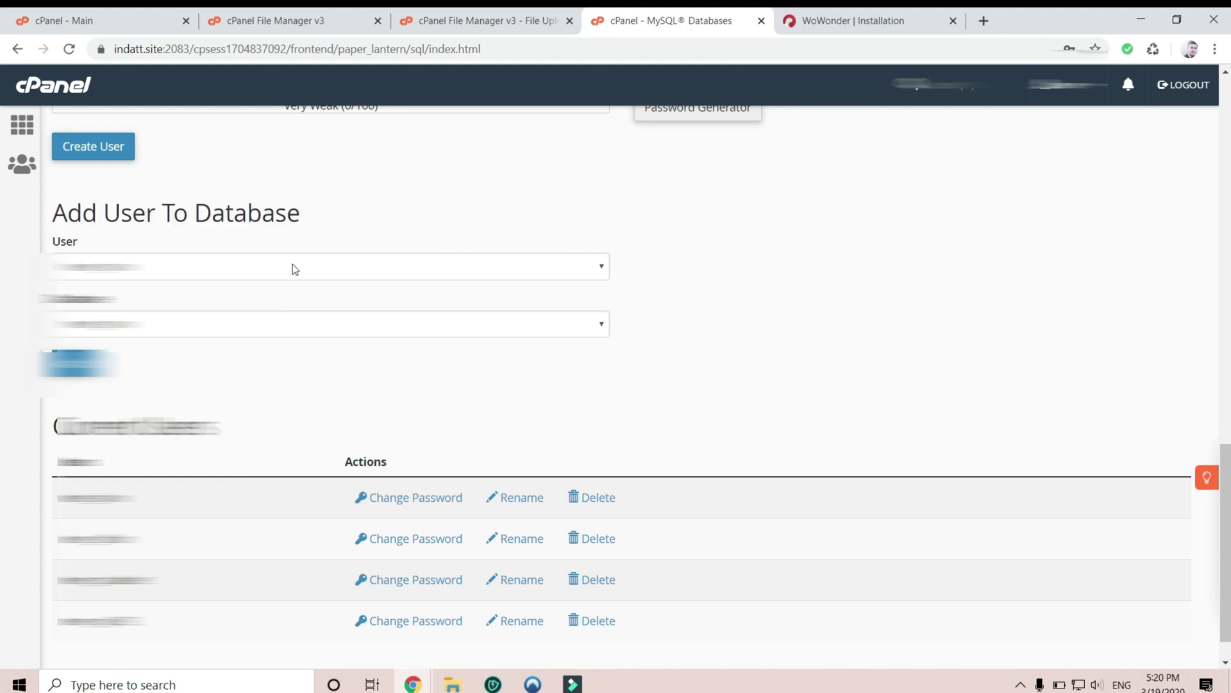
click(294, 266)
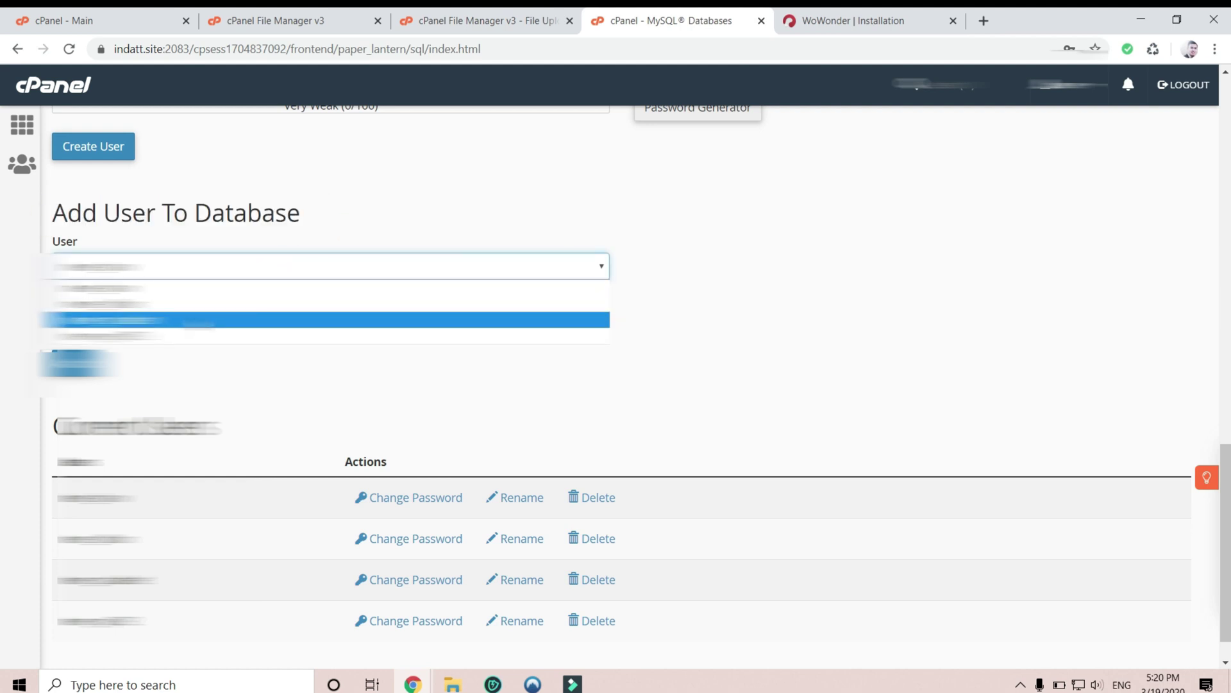
click(196, 319)
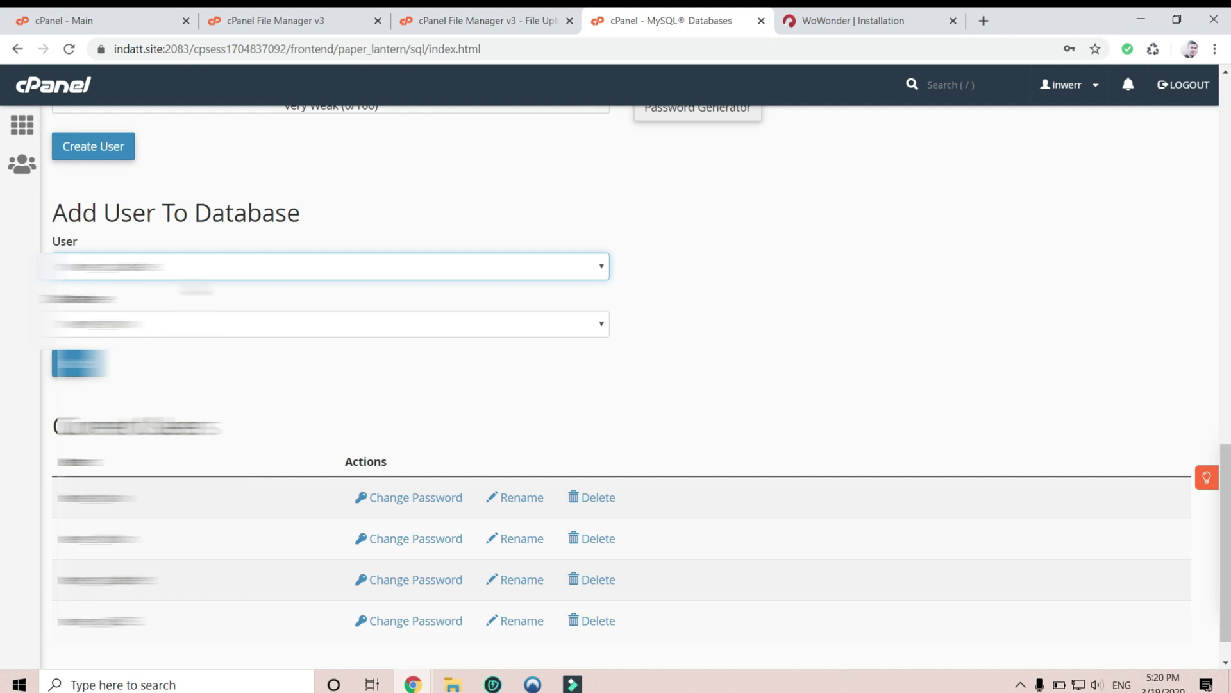
click(196, 323)
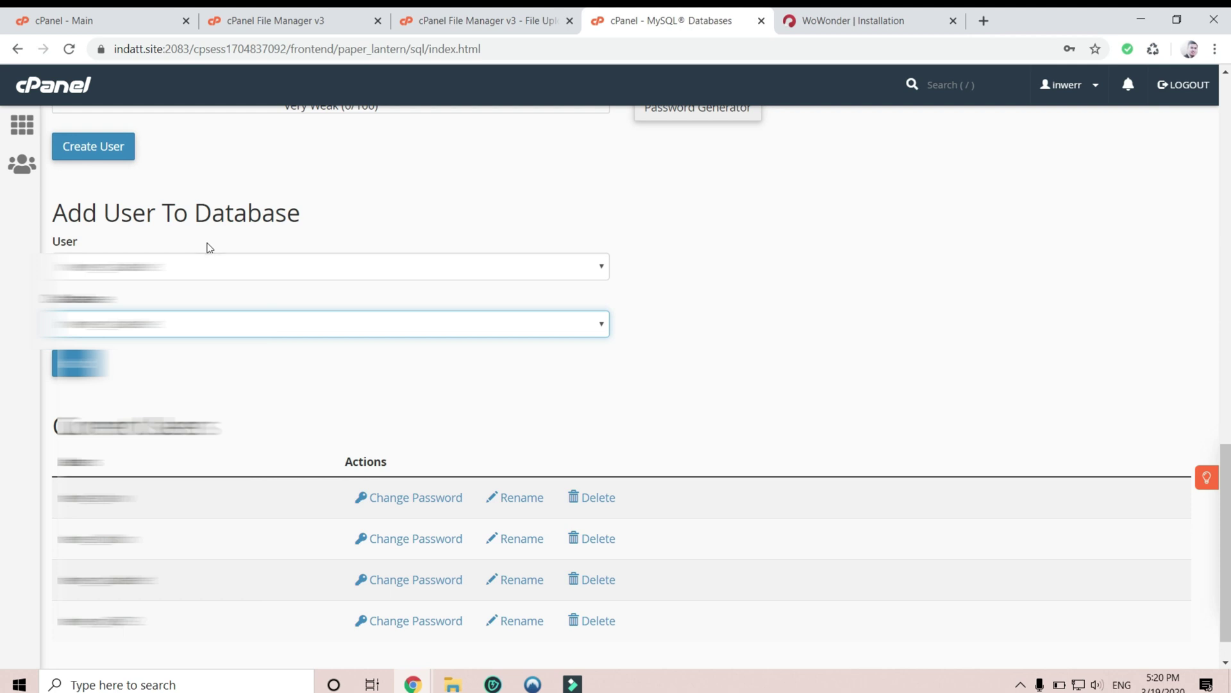
click(79, 363)
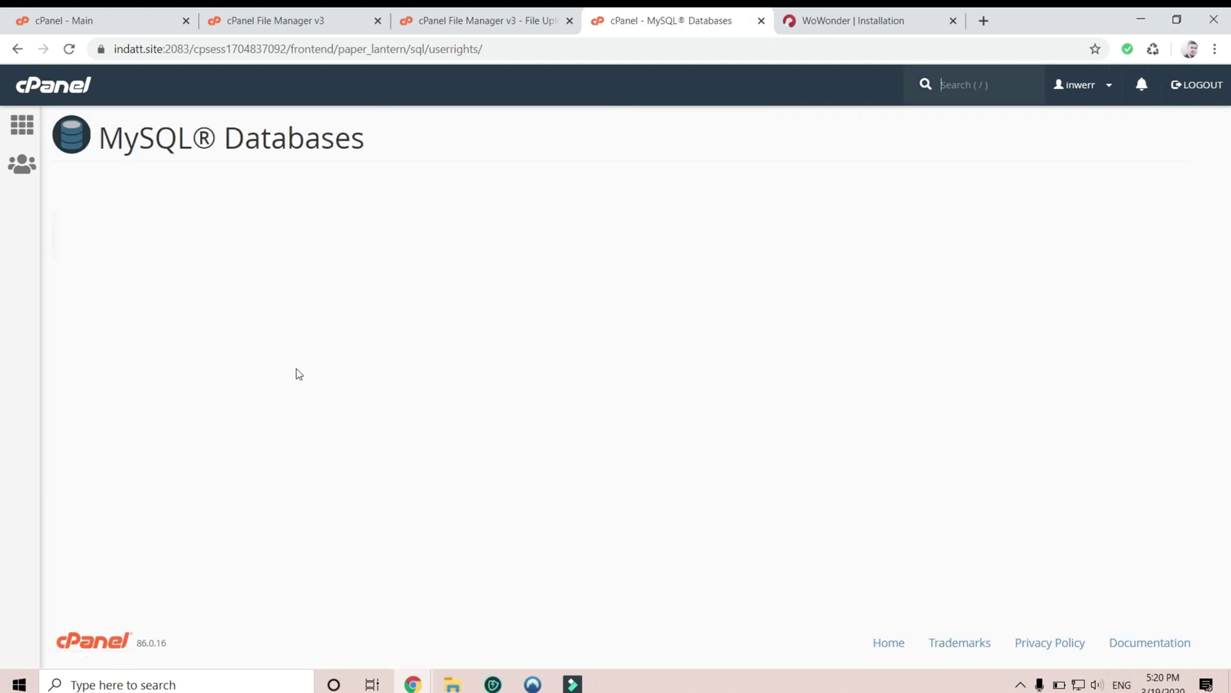
- Grant the socialnet user ALL PRIVILEGES and save the changes
click(61, 279)
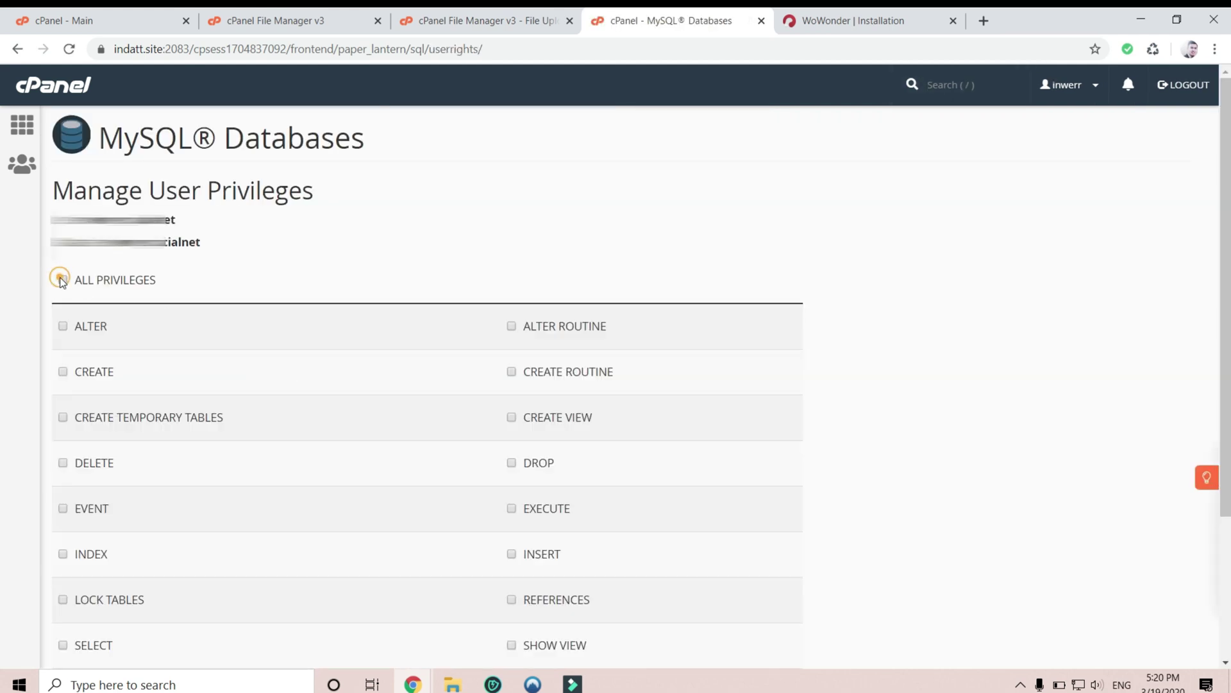
drag(171, 282, 35, 287)
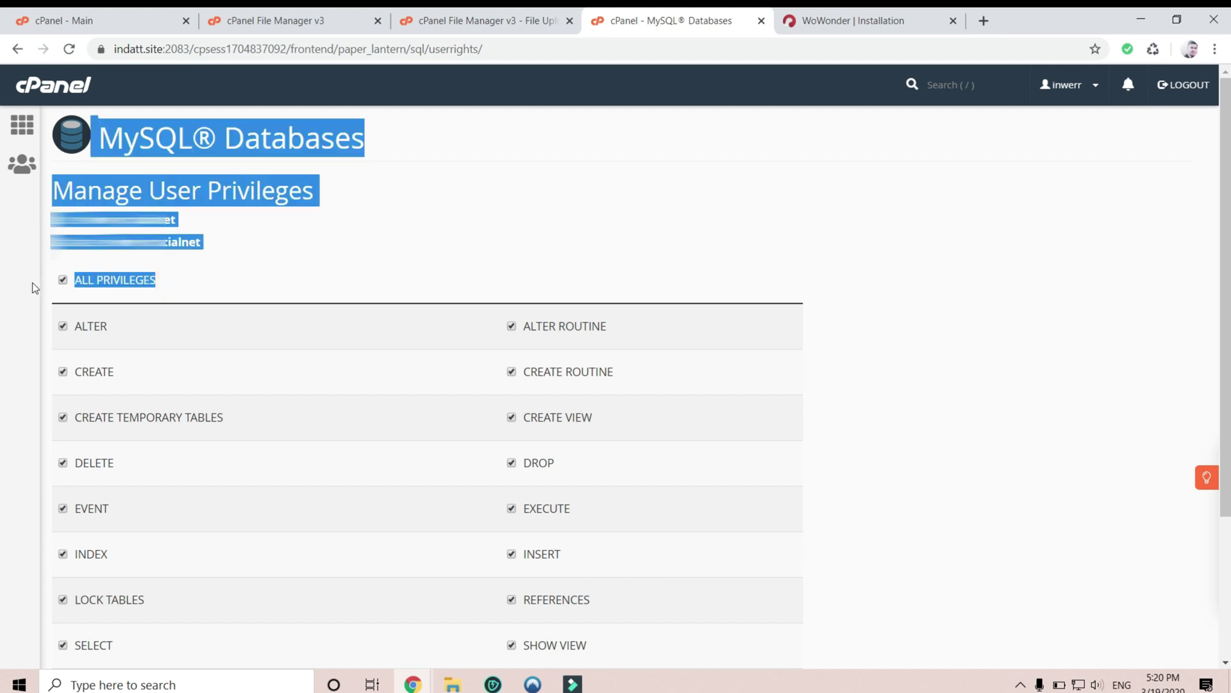
click(165, 282)
scroll(179, 391, down, 3)
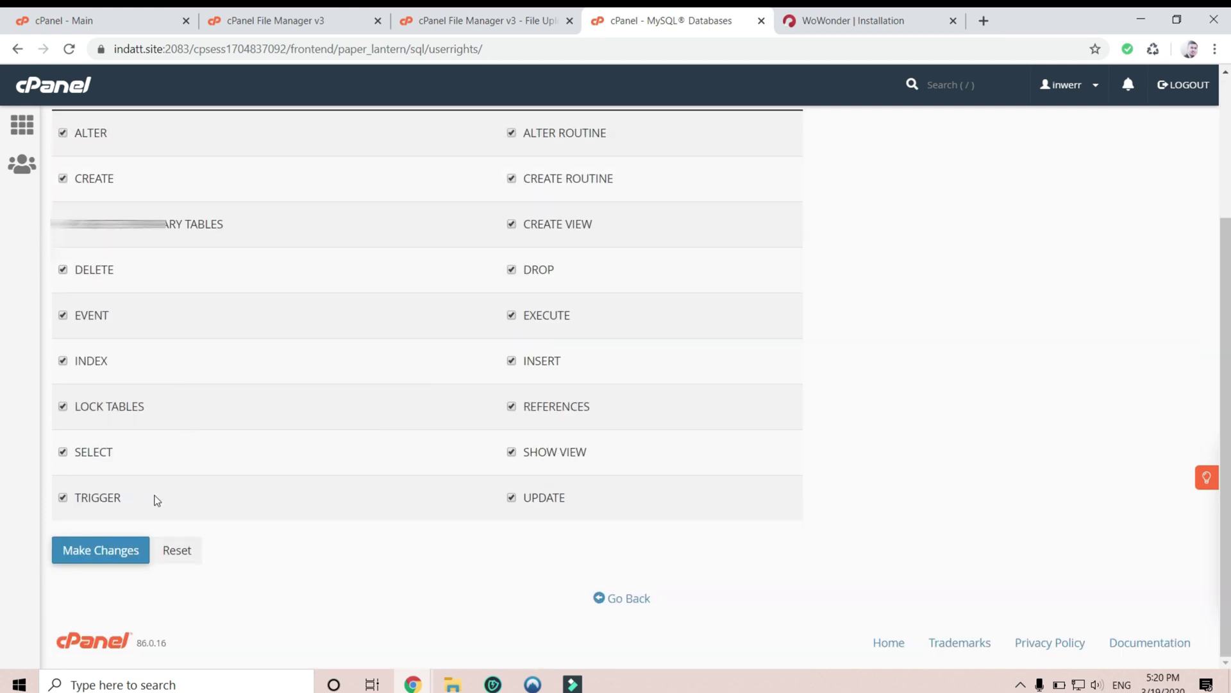
scroll(147, 462, up, 1)
scroll(131, 455, down, 1)
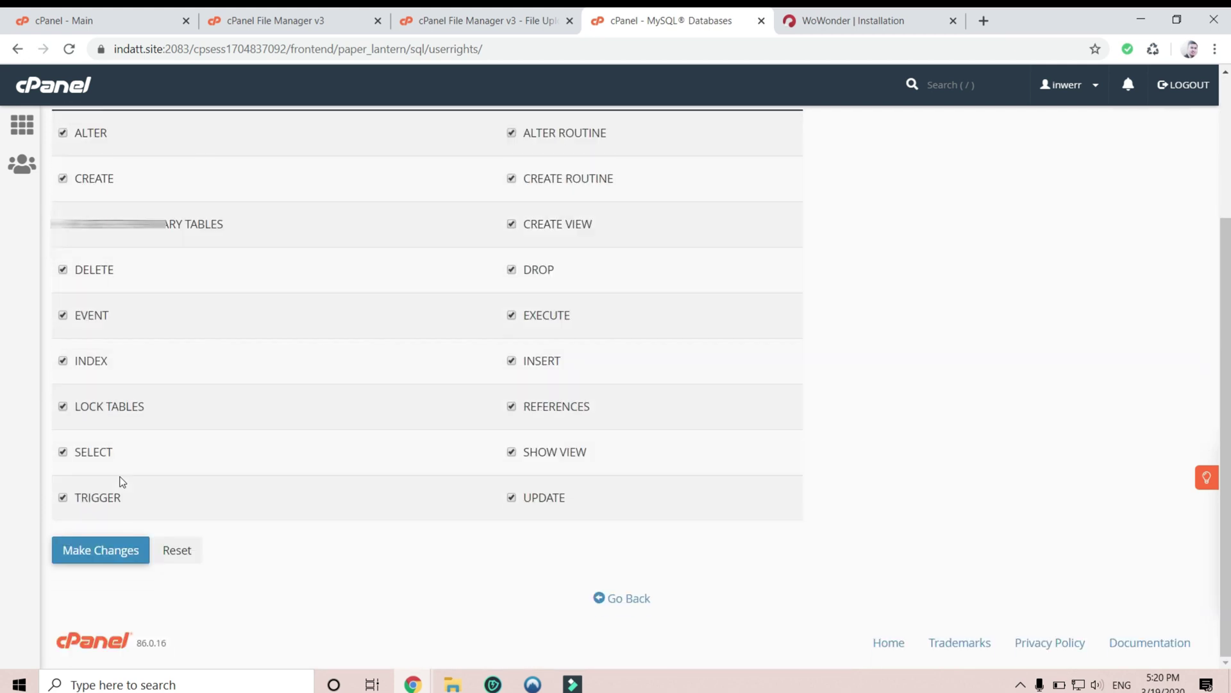
click(100, 551)
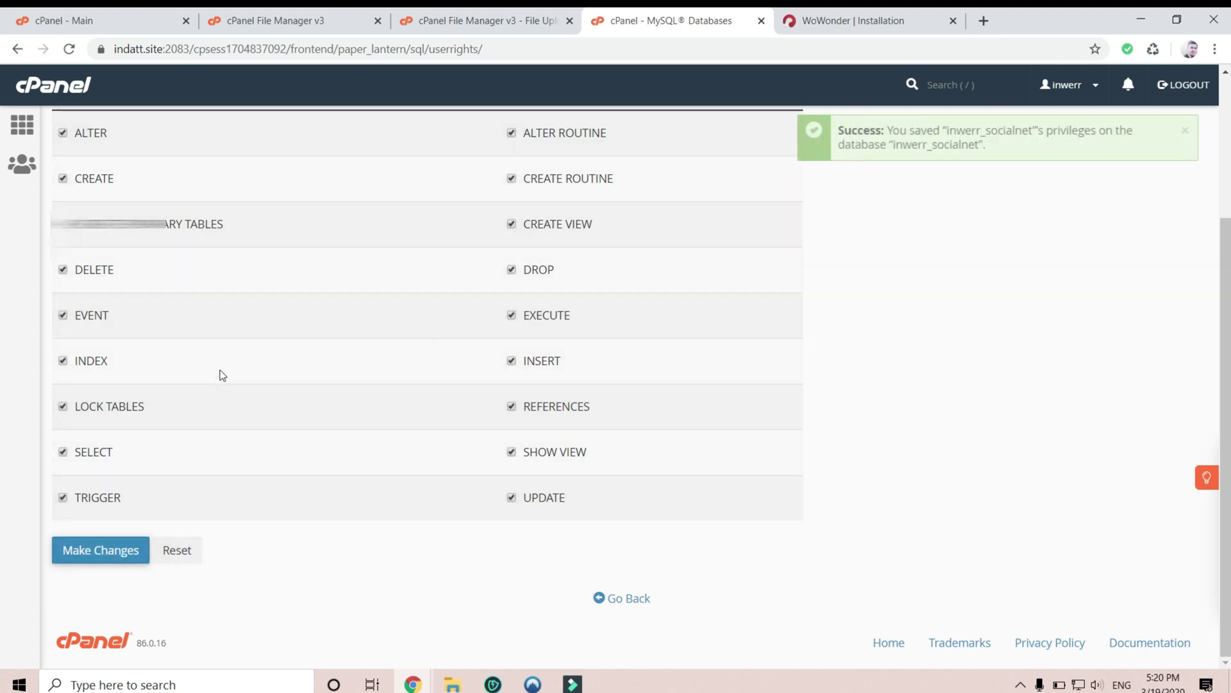
- Copy the database name and return to the WoWonder Installation tab
scroll(223, 371, up, 2)
scroll(223, 371, up, 2)
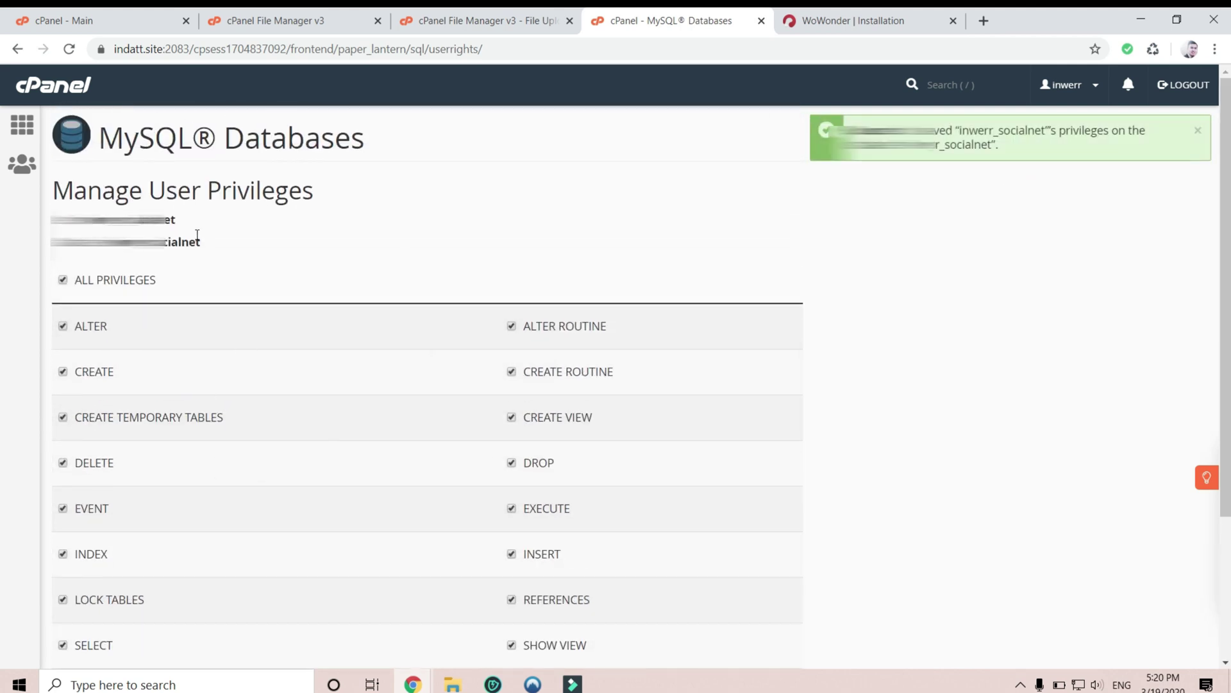
drag(201, 241, 96, 242)
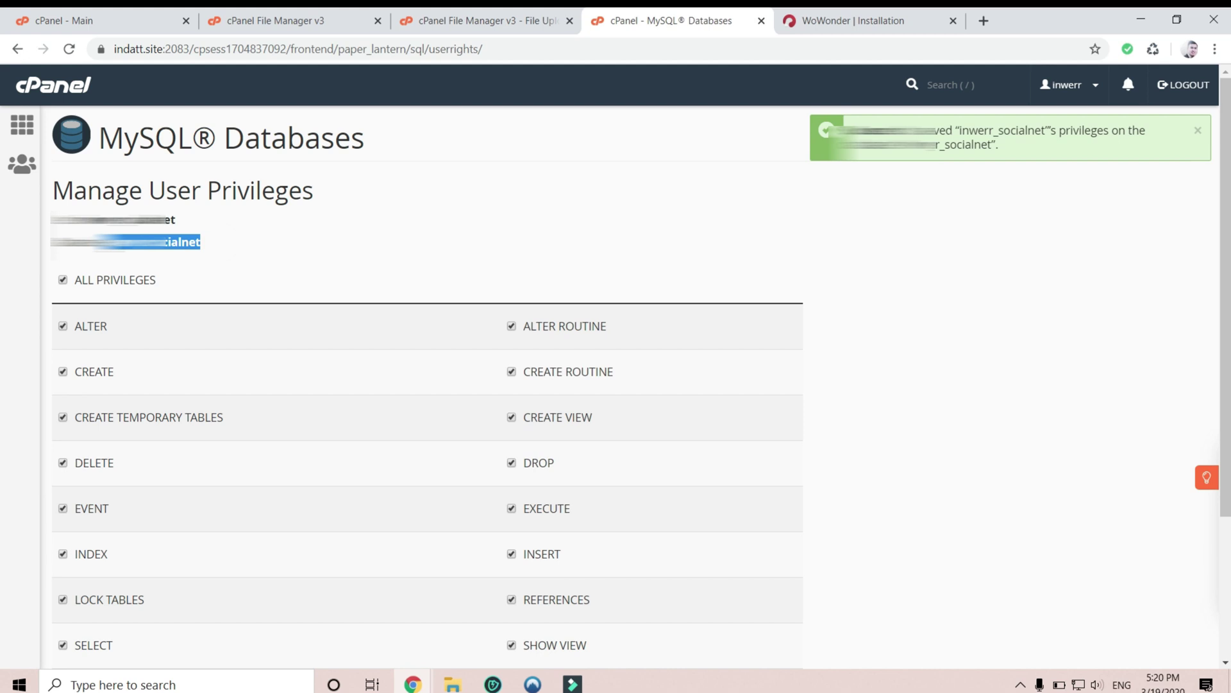
click(872, 22)
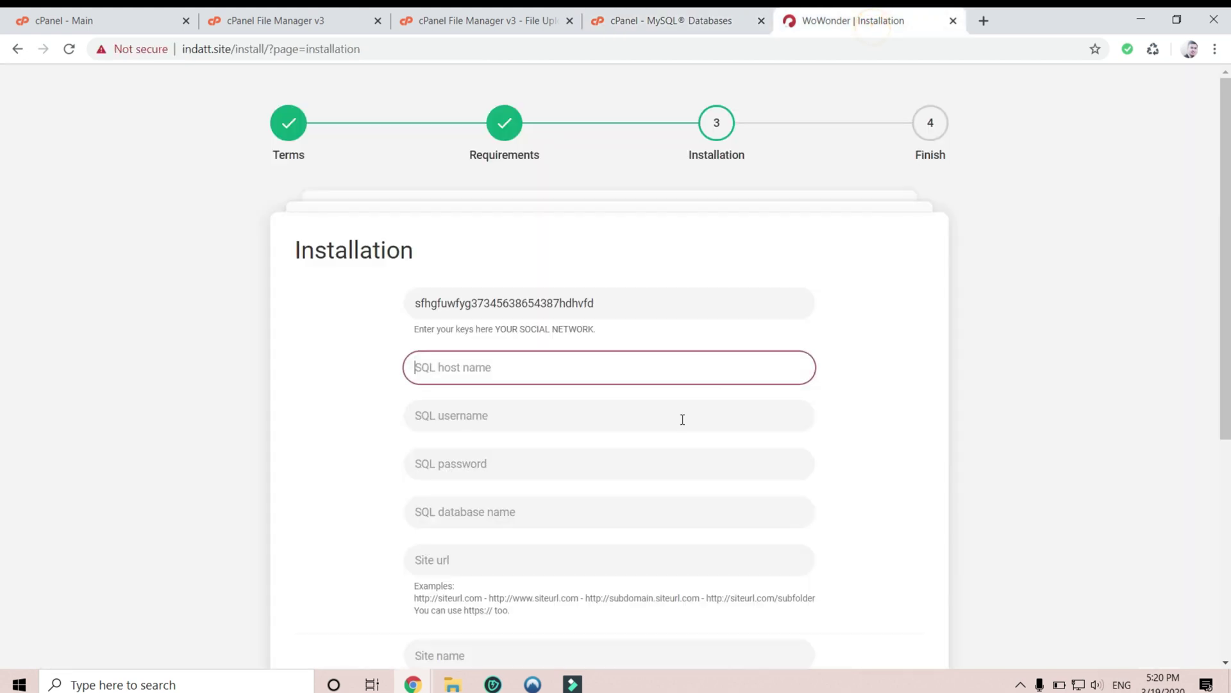
- Enter SQL host localhost, the copied database username, the password and the copied database name
click(557, 373)
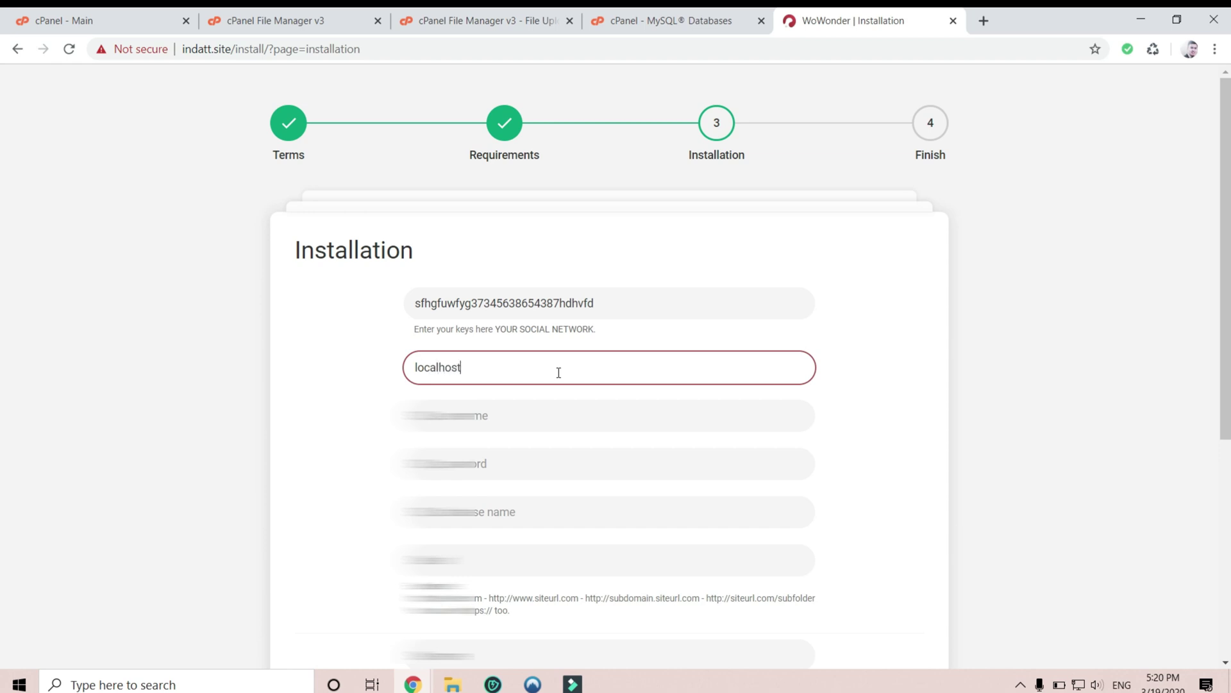
text(localhost)
key(Tab)
key(ctrl+v)
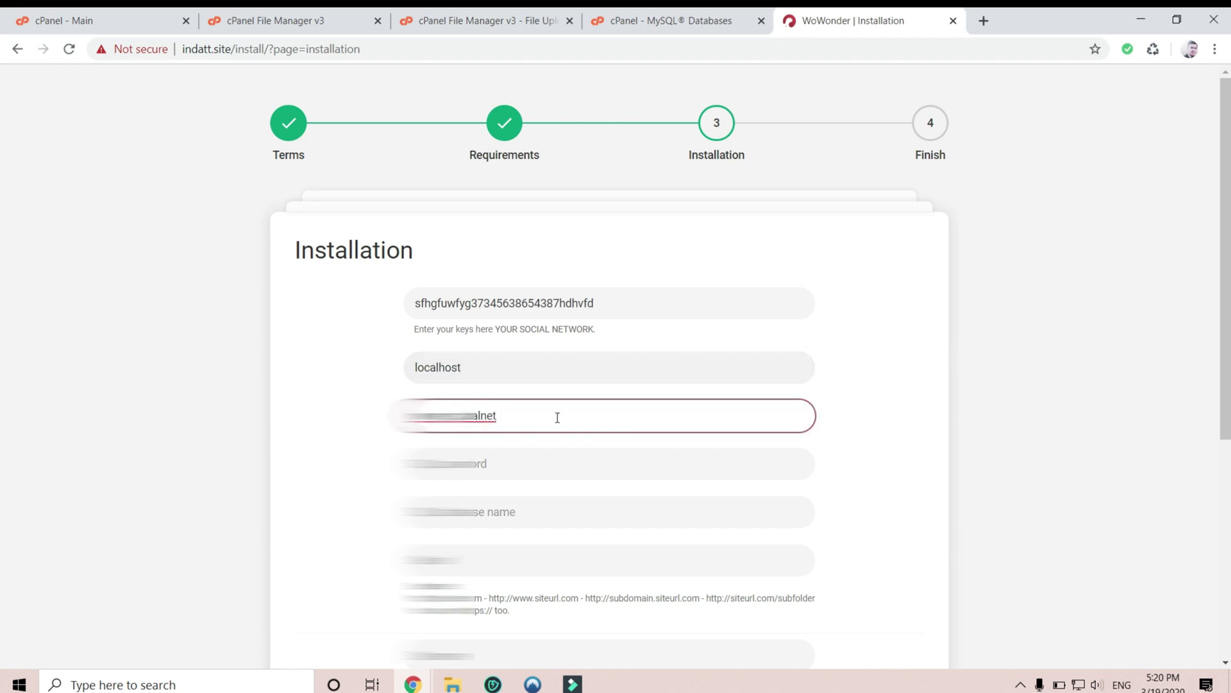
click(545, 472)
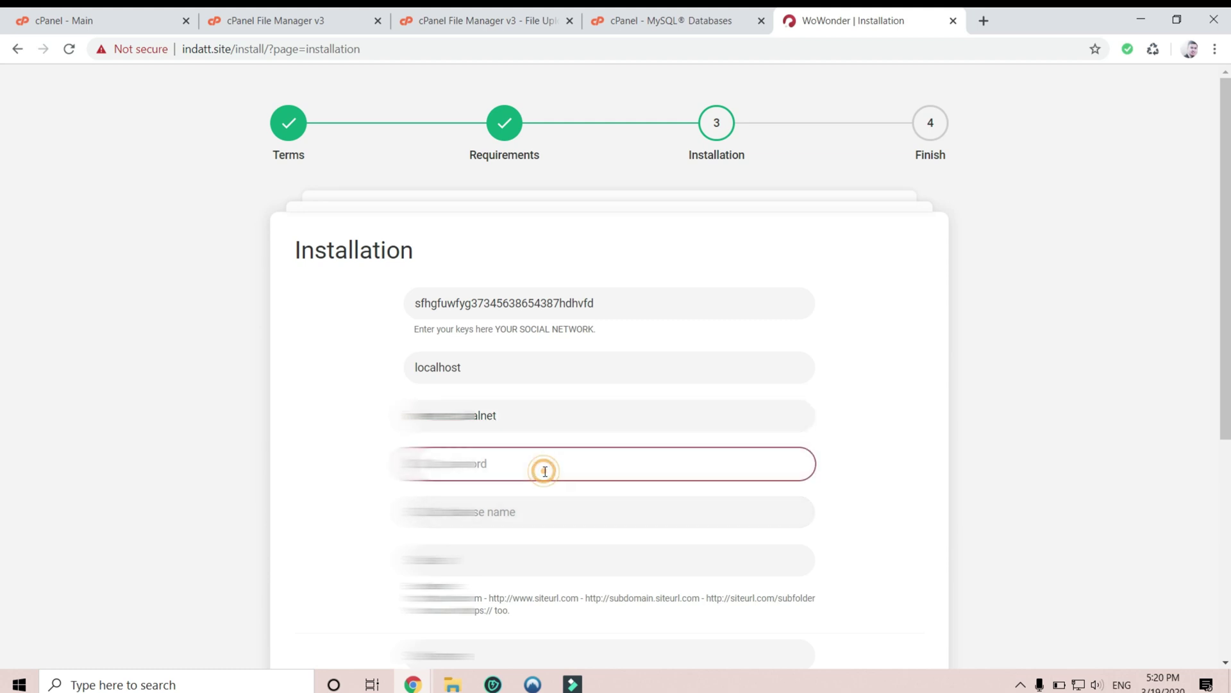
text(********)
key(BackSpace)
key(BackSpace)
key(BackSpace)
key(BackSpace)
key(BackSpace)
key(BackSpace)
key(BackSpace)
key(BackSpace)
text(**********)
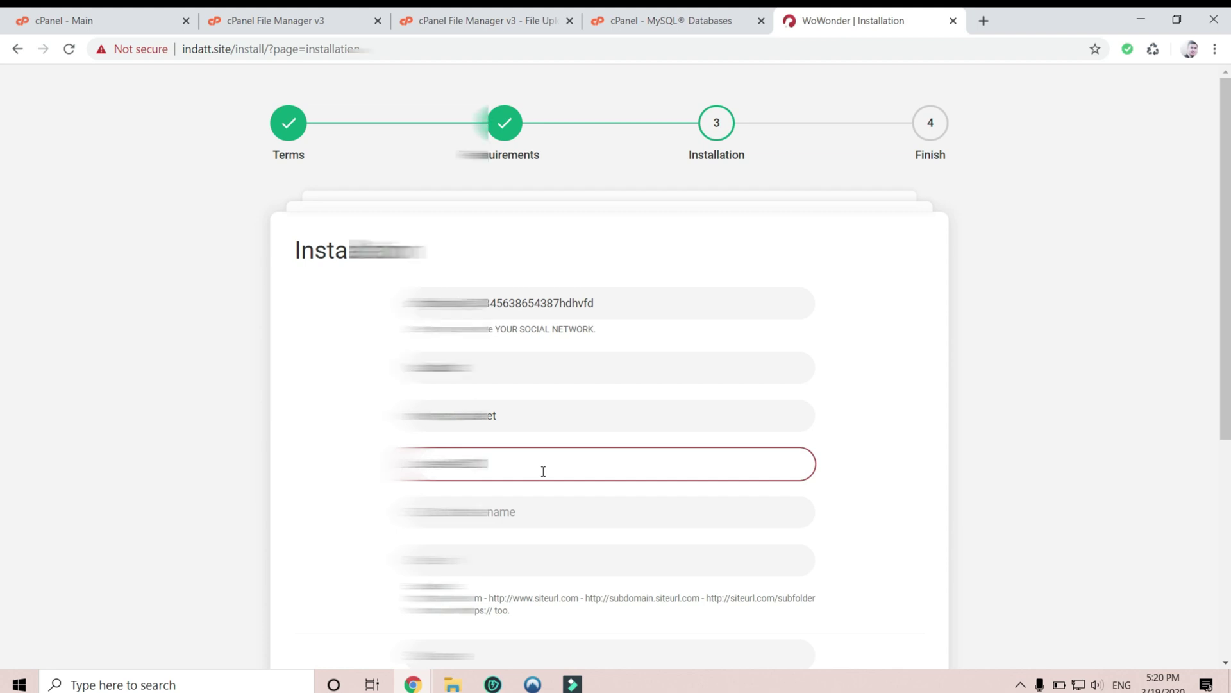
scroll(542, 471, down, 3)
click(538, 339)
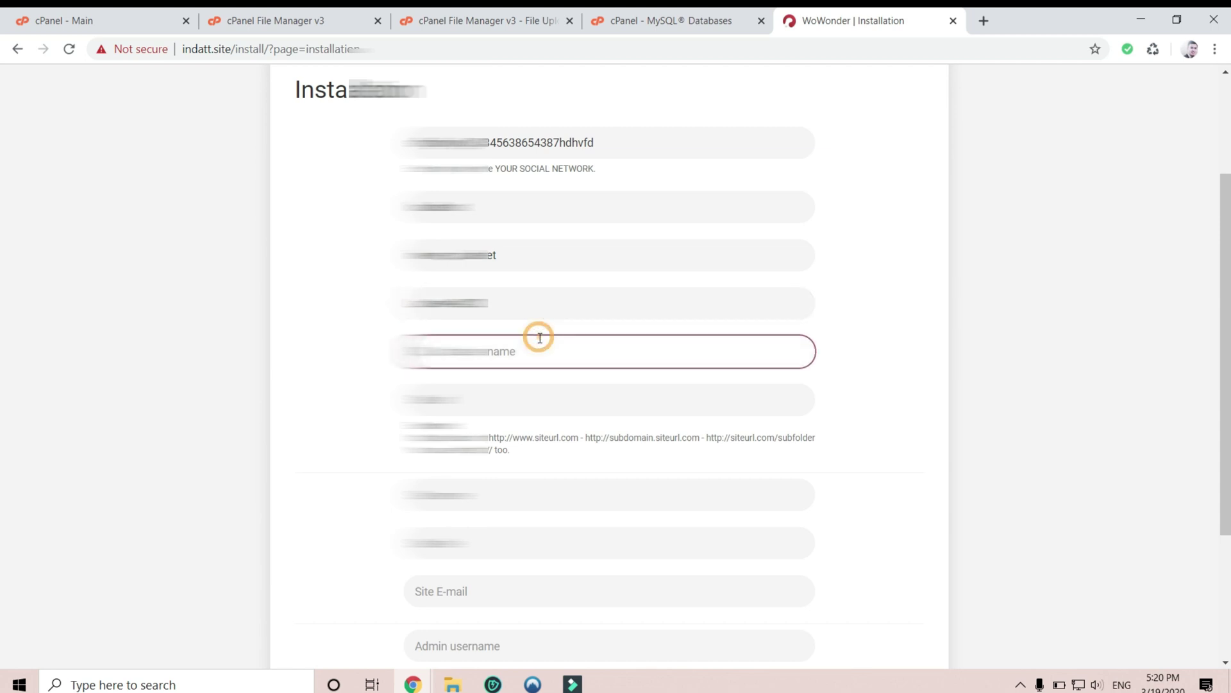
key(ctrl+v)
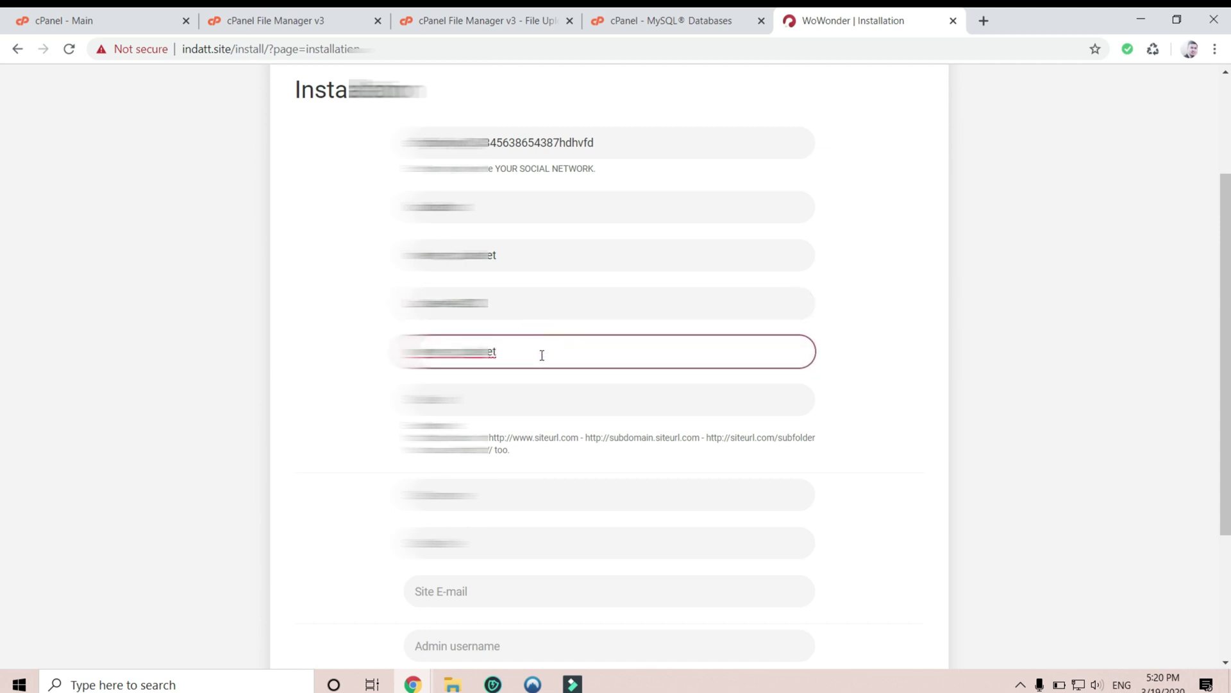
click(868, 385)
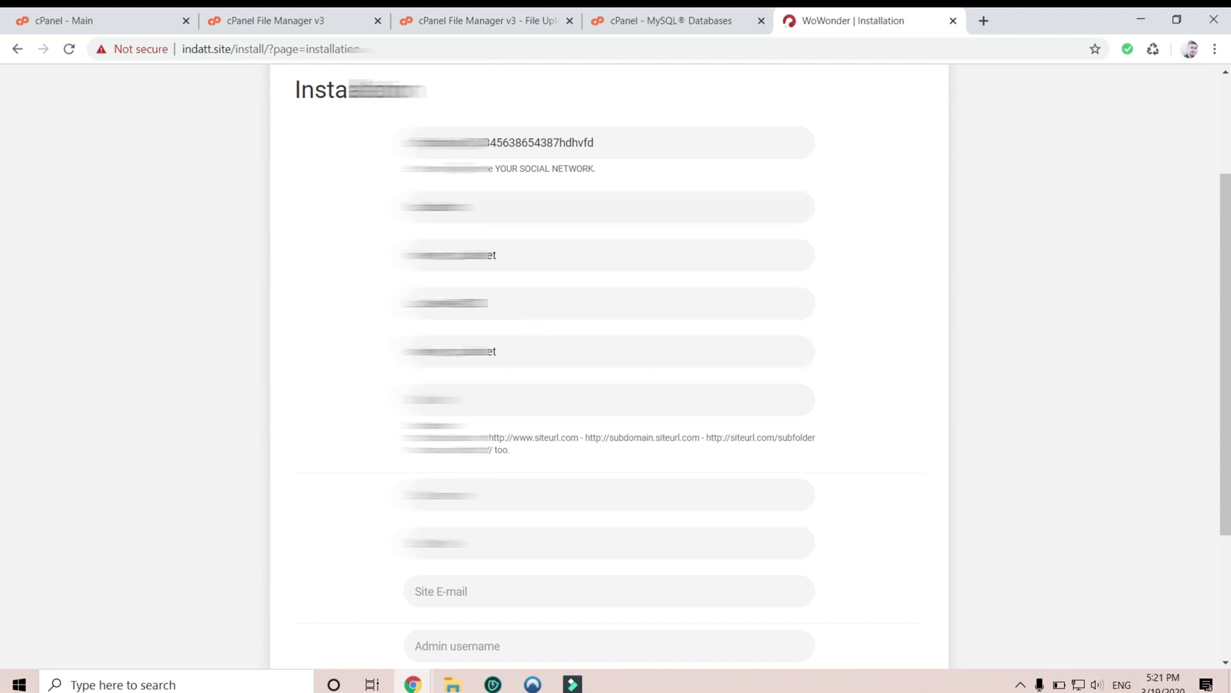
- Set the Site url to indatt.site/ and type the site name
click(491, 395)
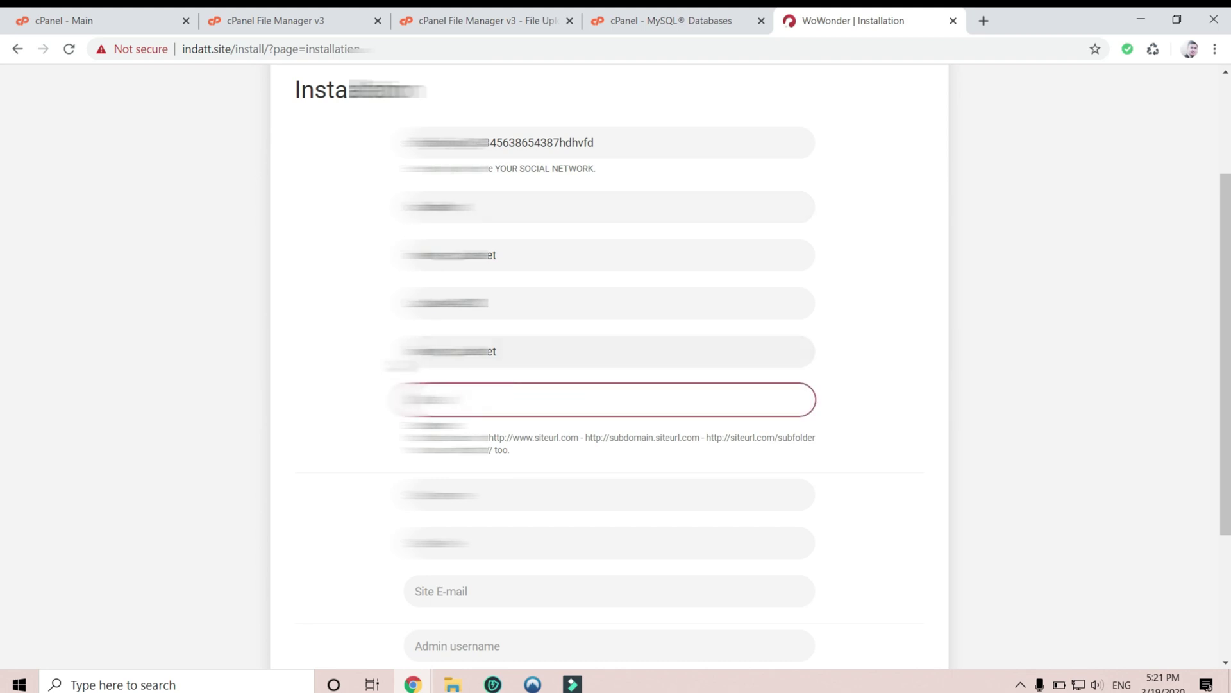
scroll(491, 395, down, 1)
drag(238, 43, 182, 49)
key(ctrl+c)
click(555, 319)
key(ctrl+v)
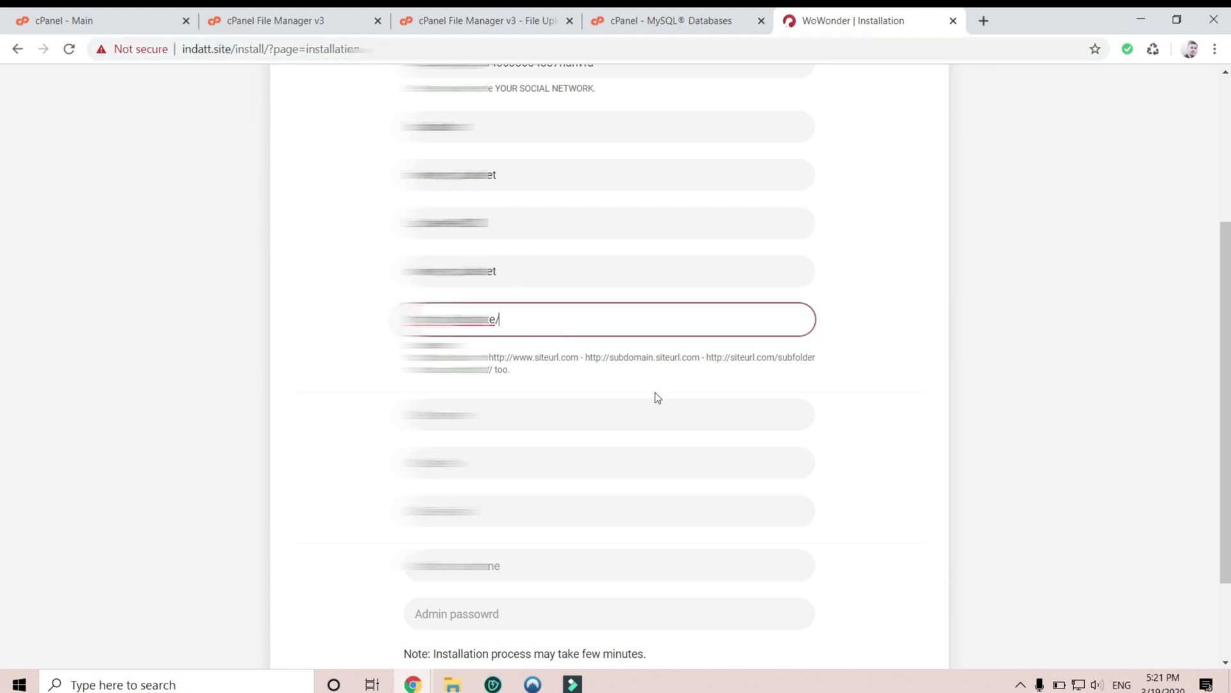
text(/)
click(490, 396)
scroll(490, 396, down, 1)
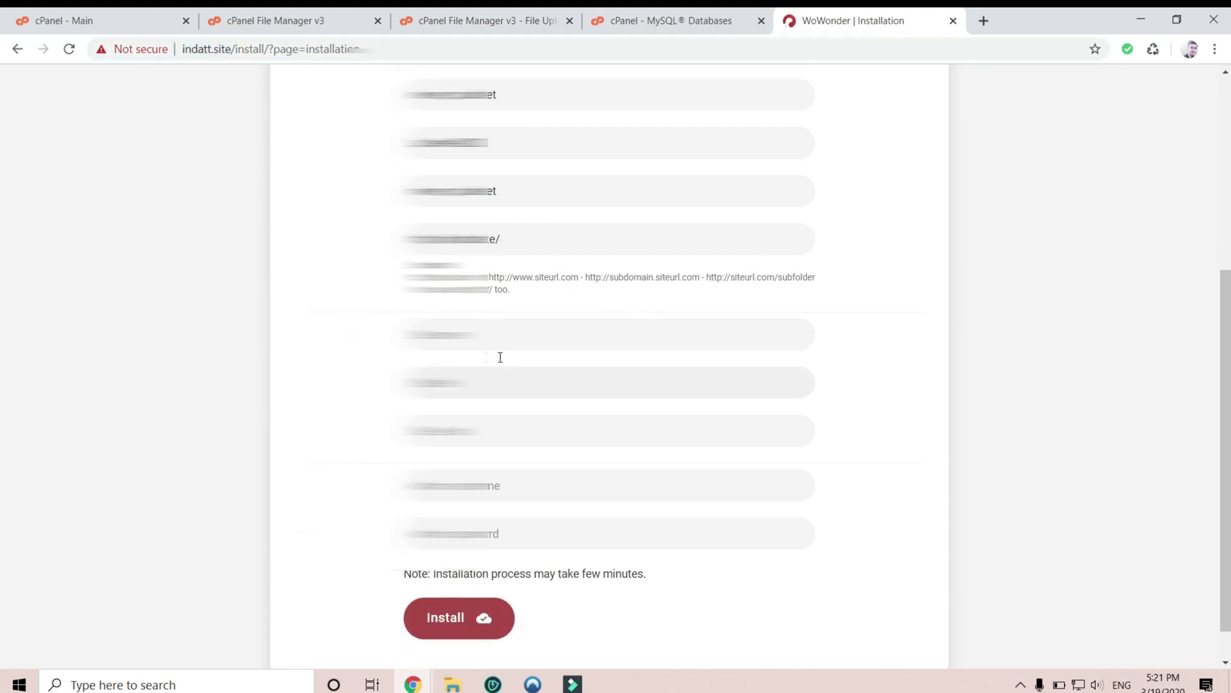
click(500, 334)
text(att)
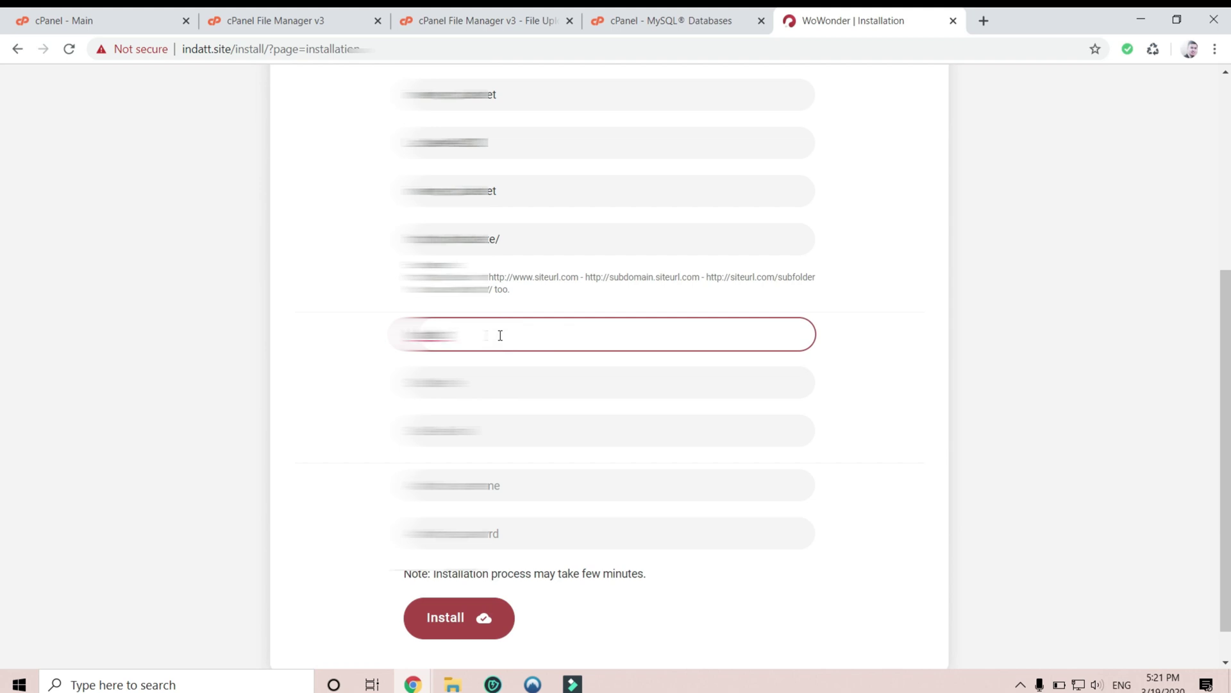
key(BackSpace)
key(BackSpace)
key(BackSpace)
key(BackSpace)
text(Indatt)
text(e)
text(twork)
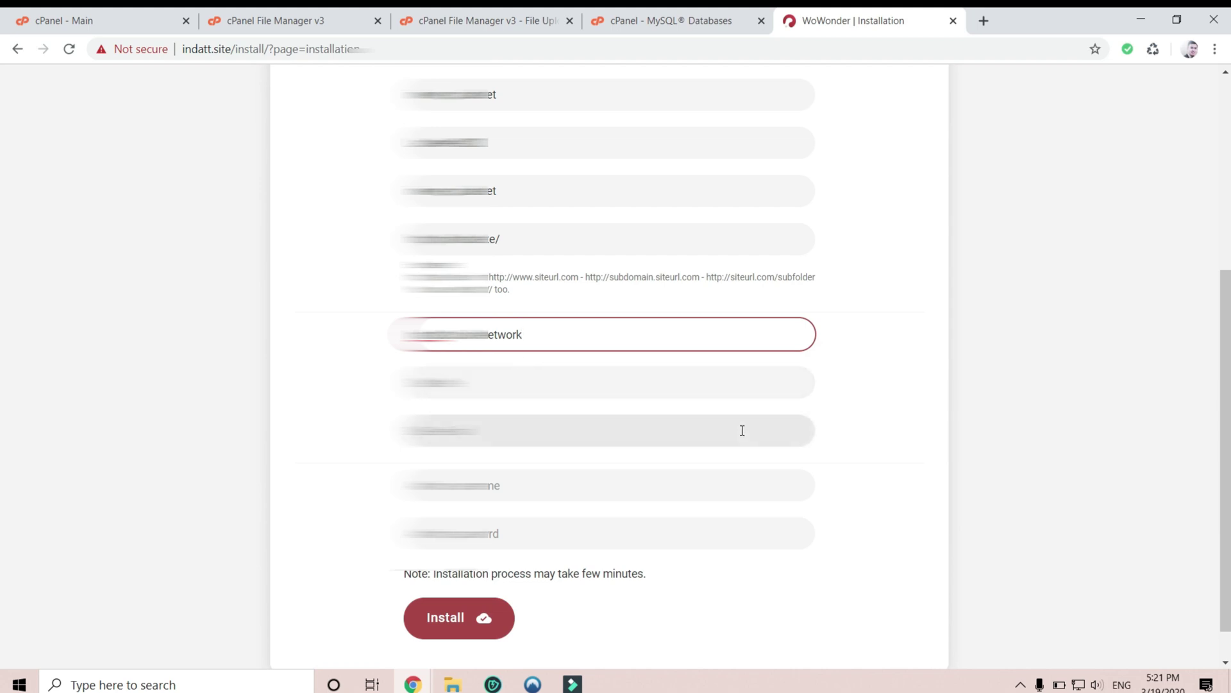
- Reuse the site name as the site title and enter the site e-mail address
click(559, 380)
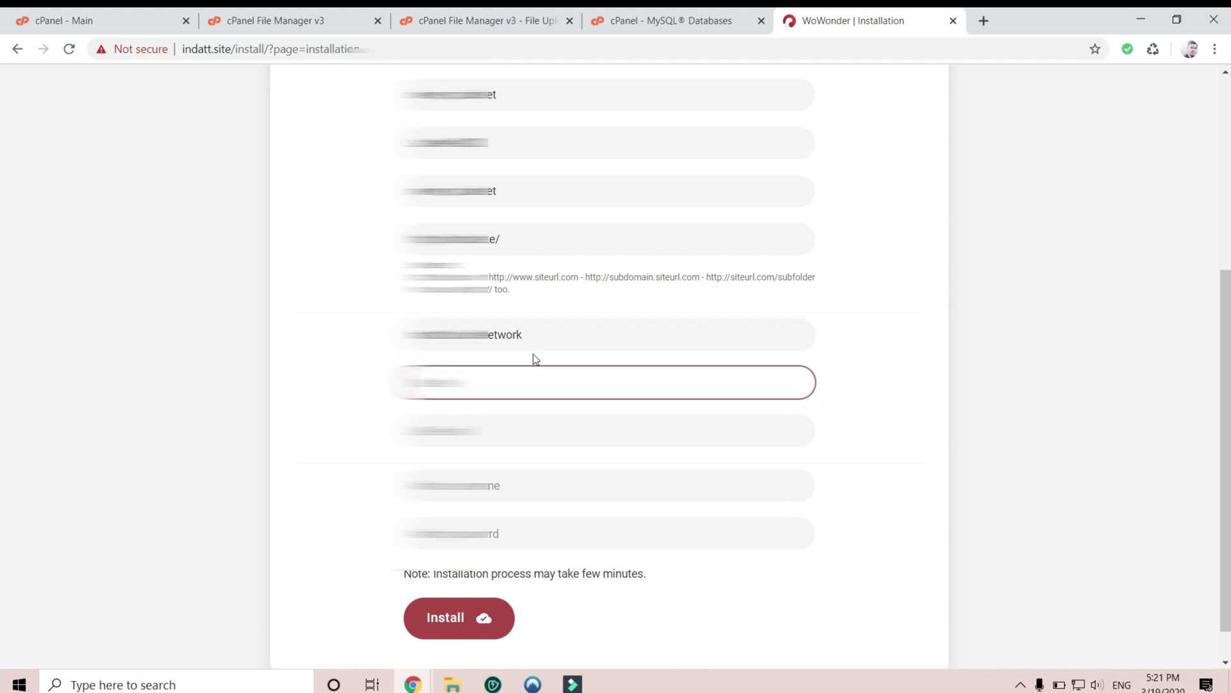
triple_click(561, 338)
key(ctrl+c)
click(575, 385)
key(ctrl+v)
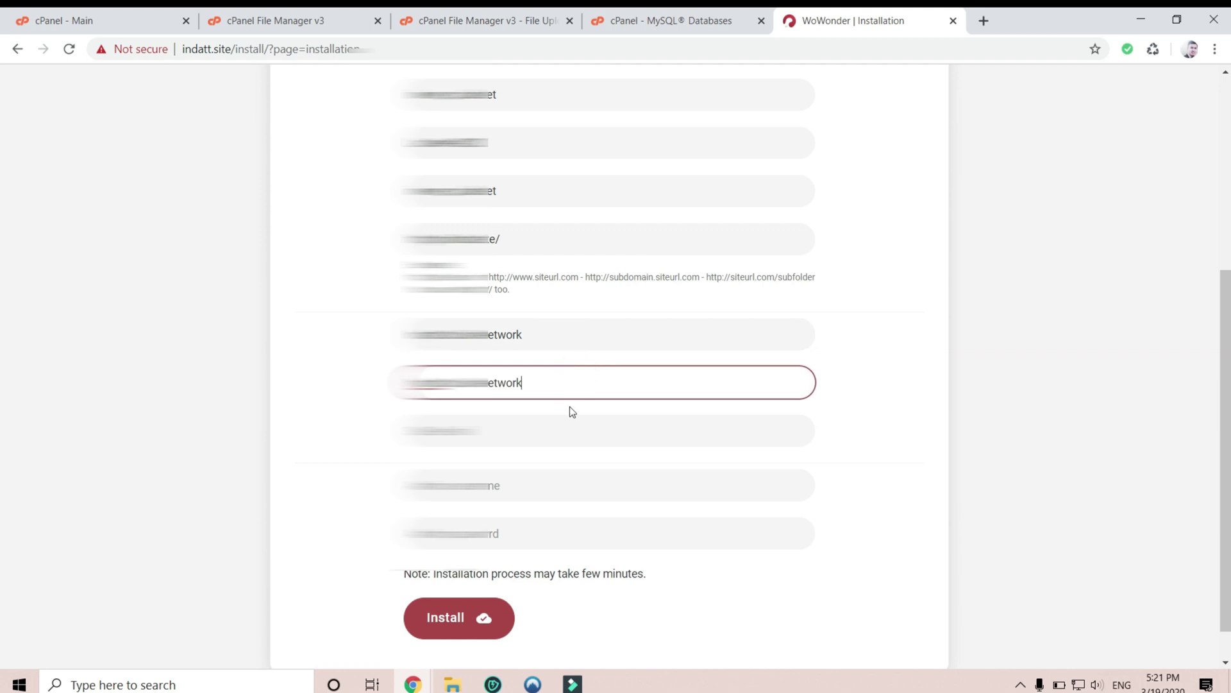
click(550, 434)
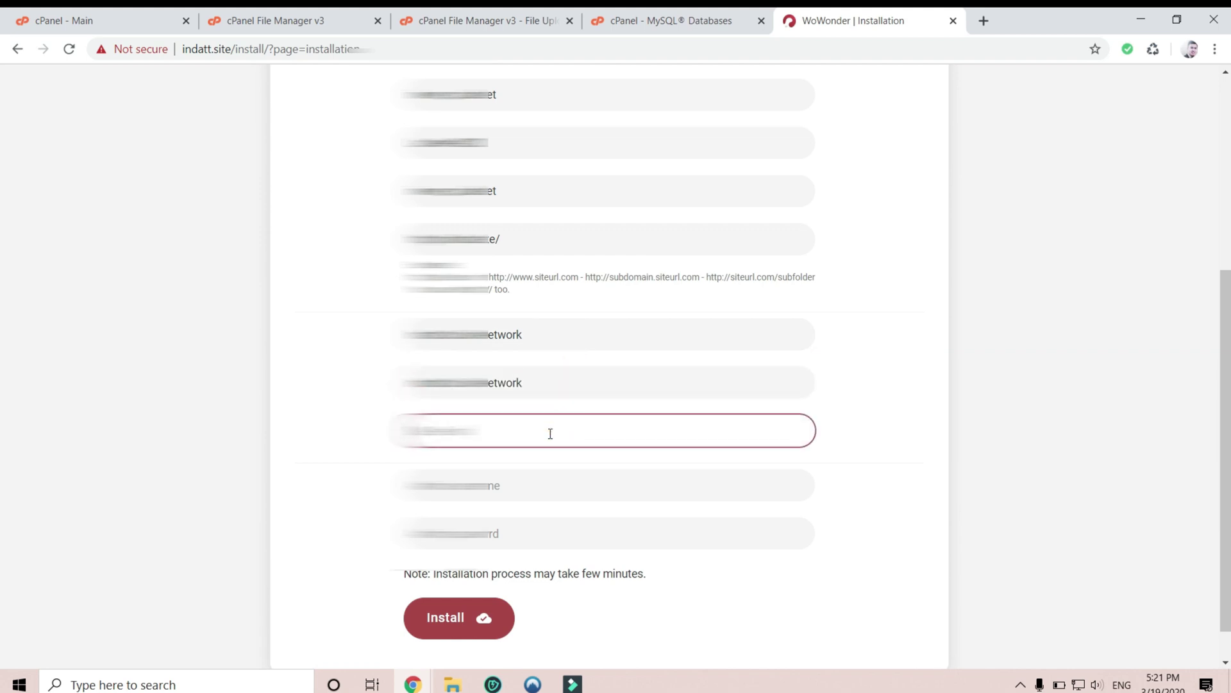
key(BackSpace)
key(BackSpace)
key(BackSpace)
key(BackSpace)
key(BackSpace)
key(BackSpace)
text(netwo)
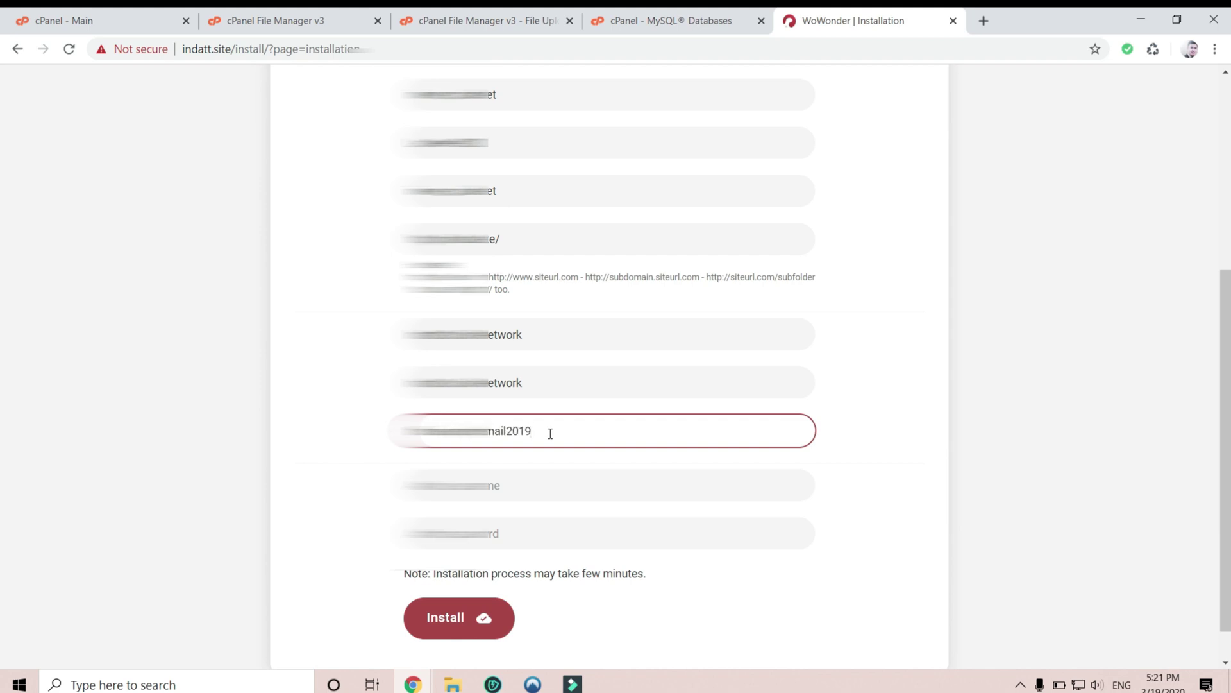
text(gmail.com)
- Enter the admin username and password, then start the installation
click(517, 489)
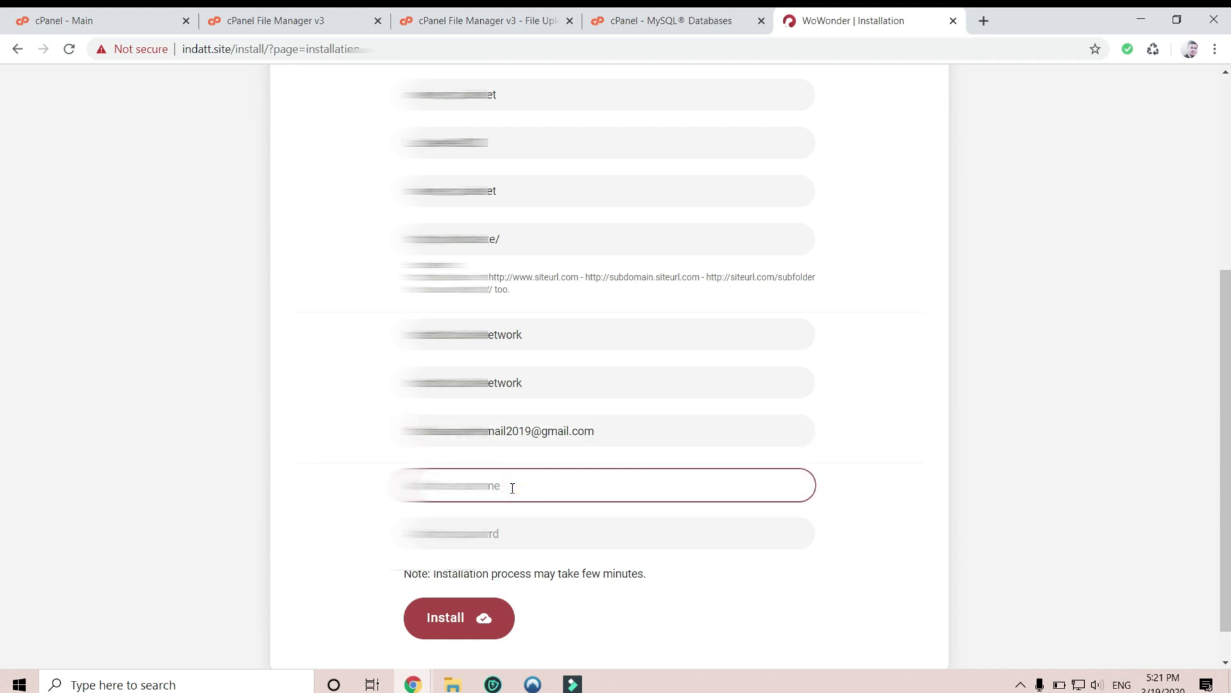
text(admin123)
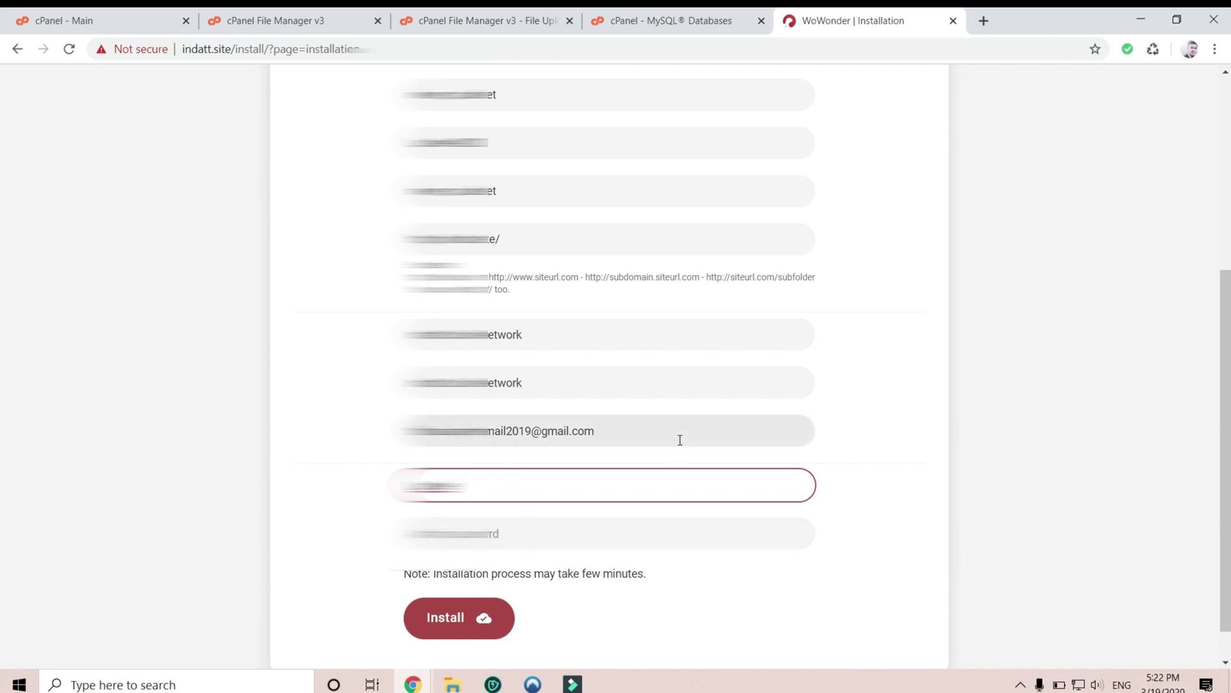
scroll(680, 438, up, 4)
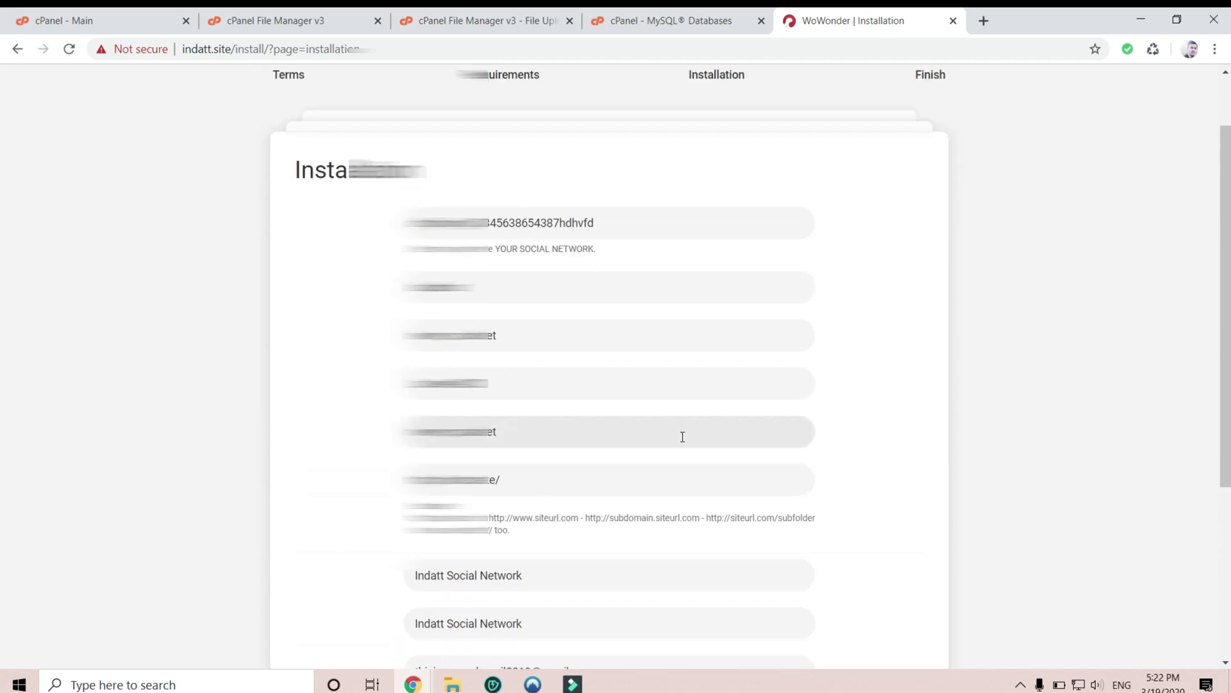
scroll(682, 440, down, 5)
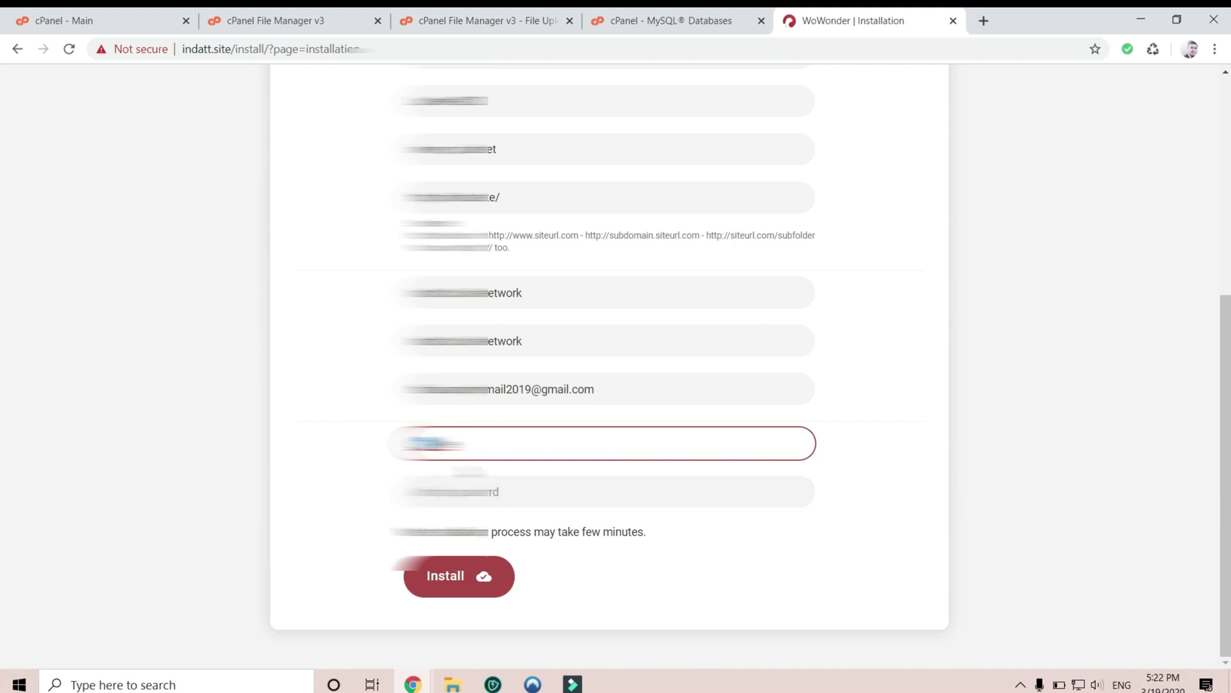
click(603, 491)
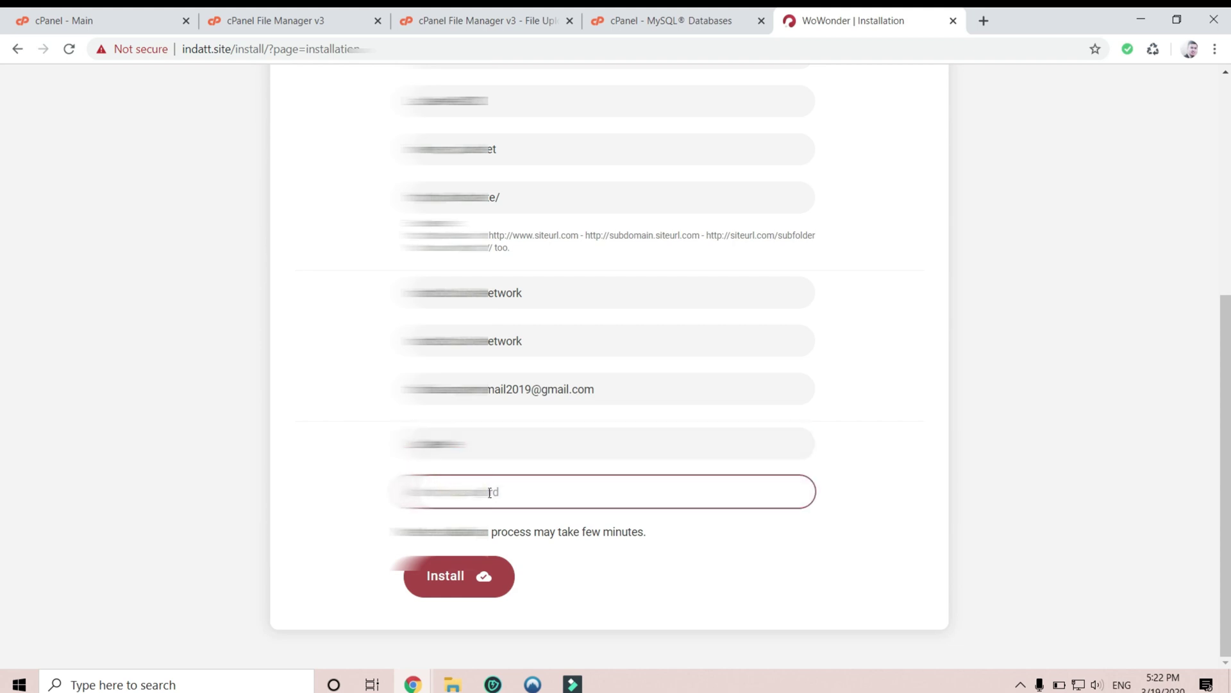
text(***********)
click(486, 579)
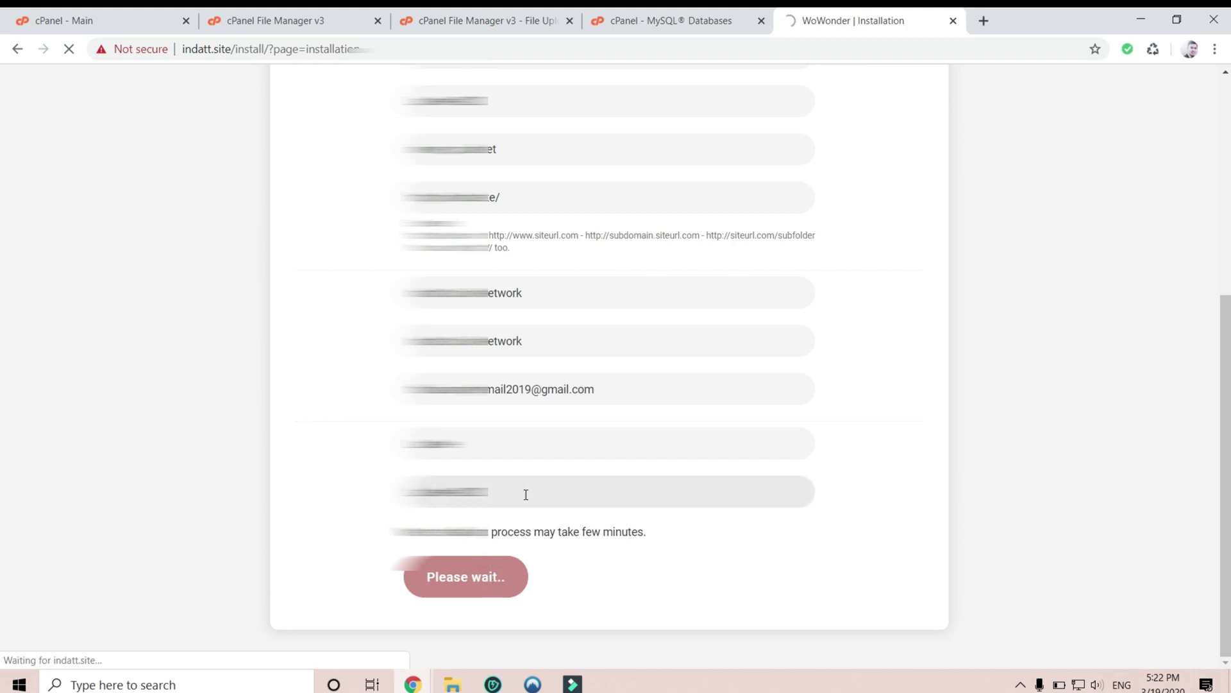
- Open the newly installed social network and log in with the account username and password
scroll(526, 495, up, 3)
scroll(526, 495, down, 3)
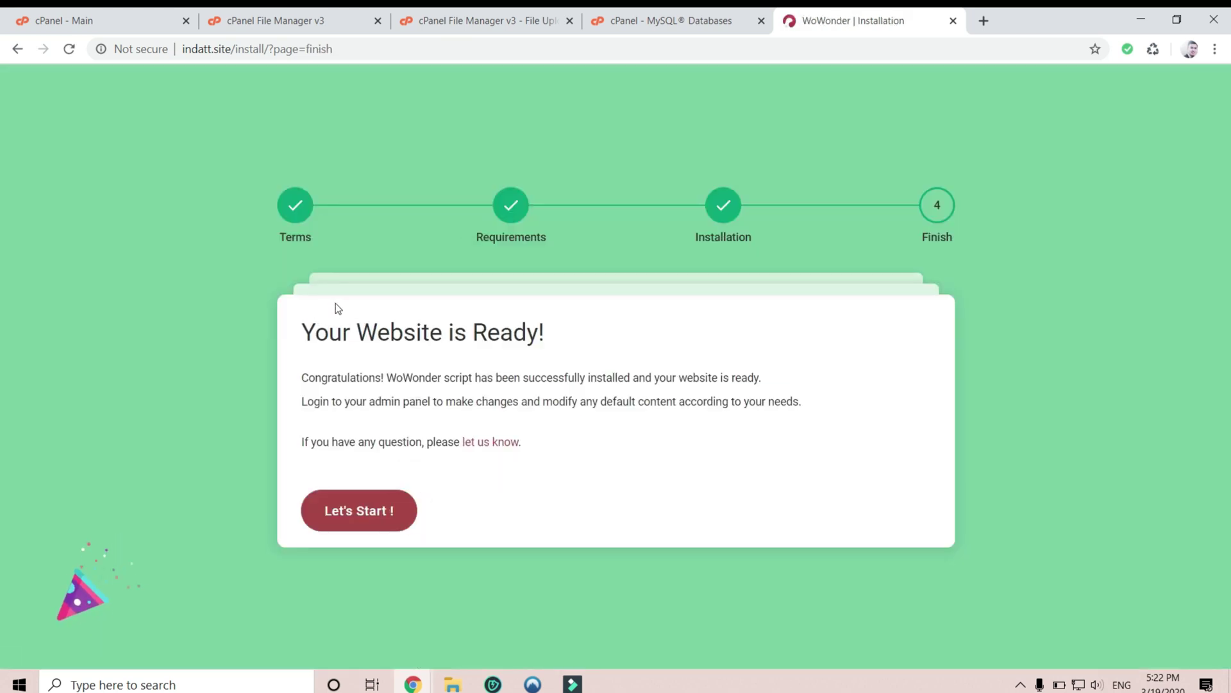
click(358, 510)
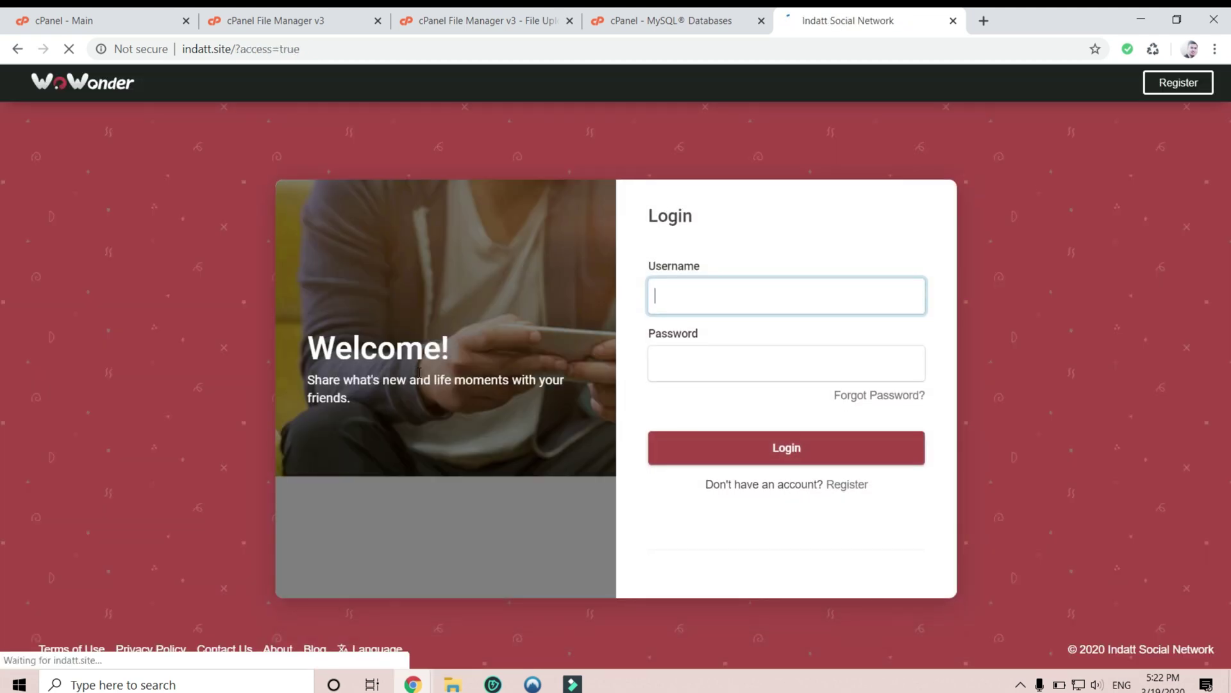
click(797, 297)
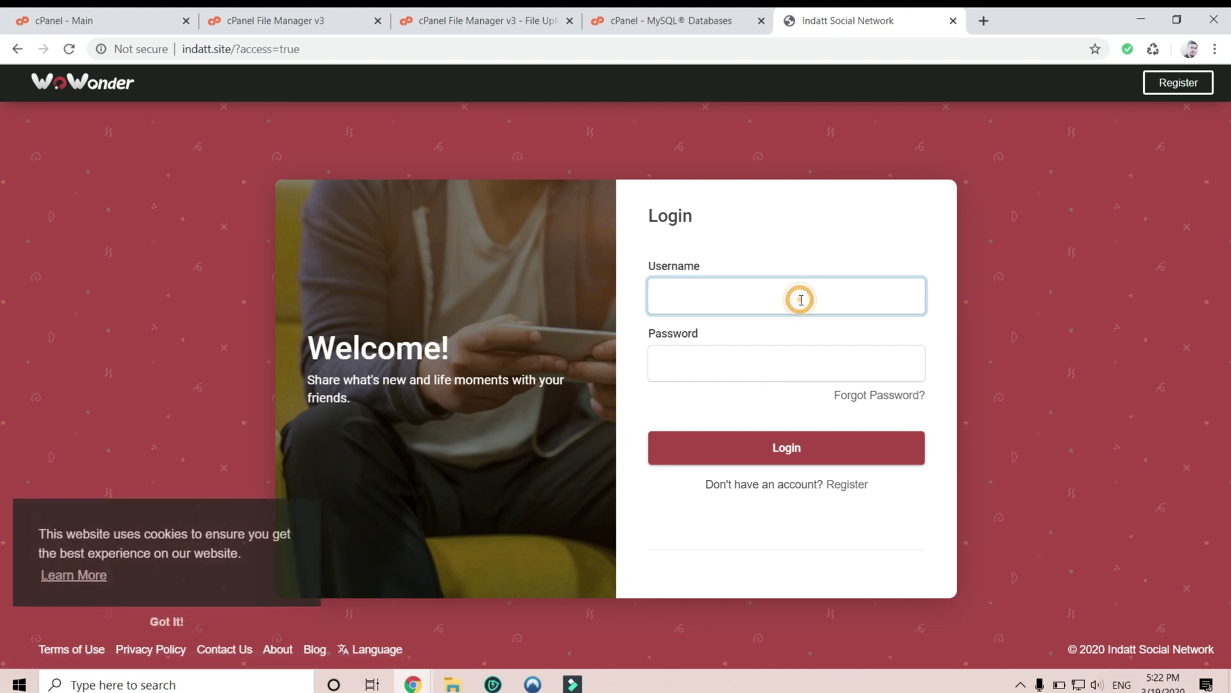
text(La)
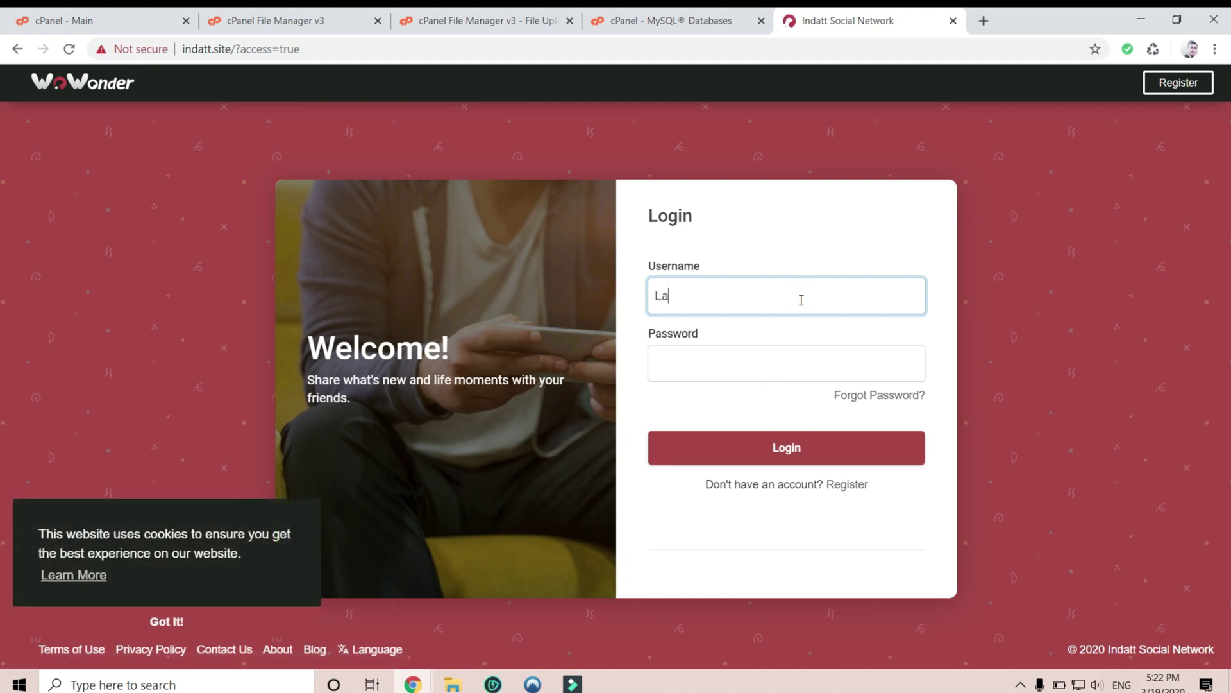
text(cNee)
key(Tab)
text(***)
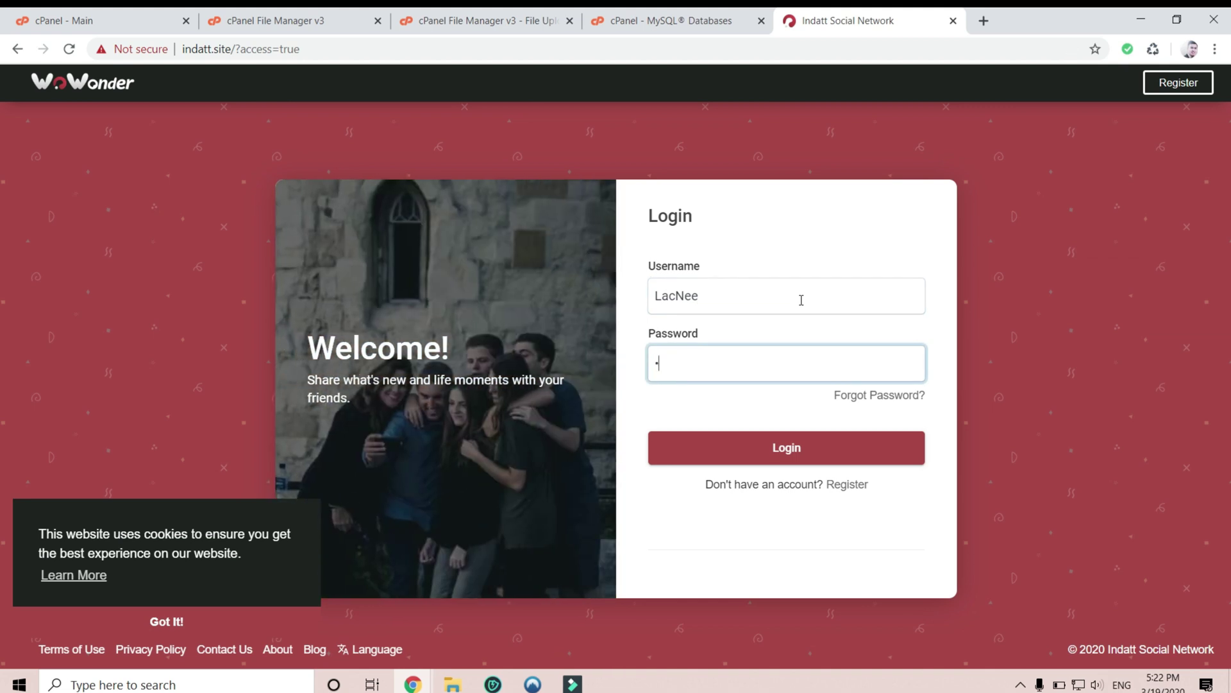
text(**********)
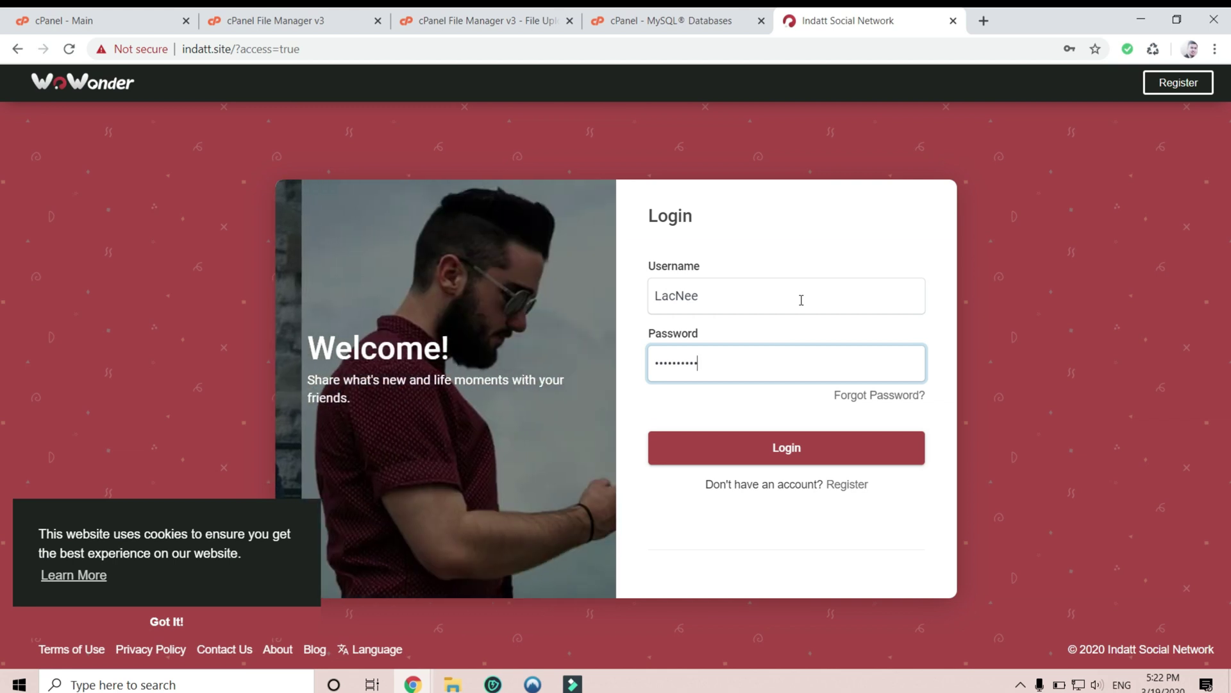
key(Return)
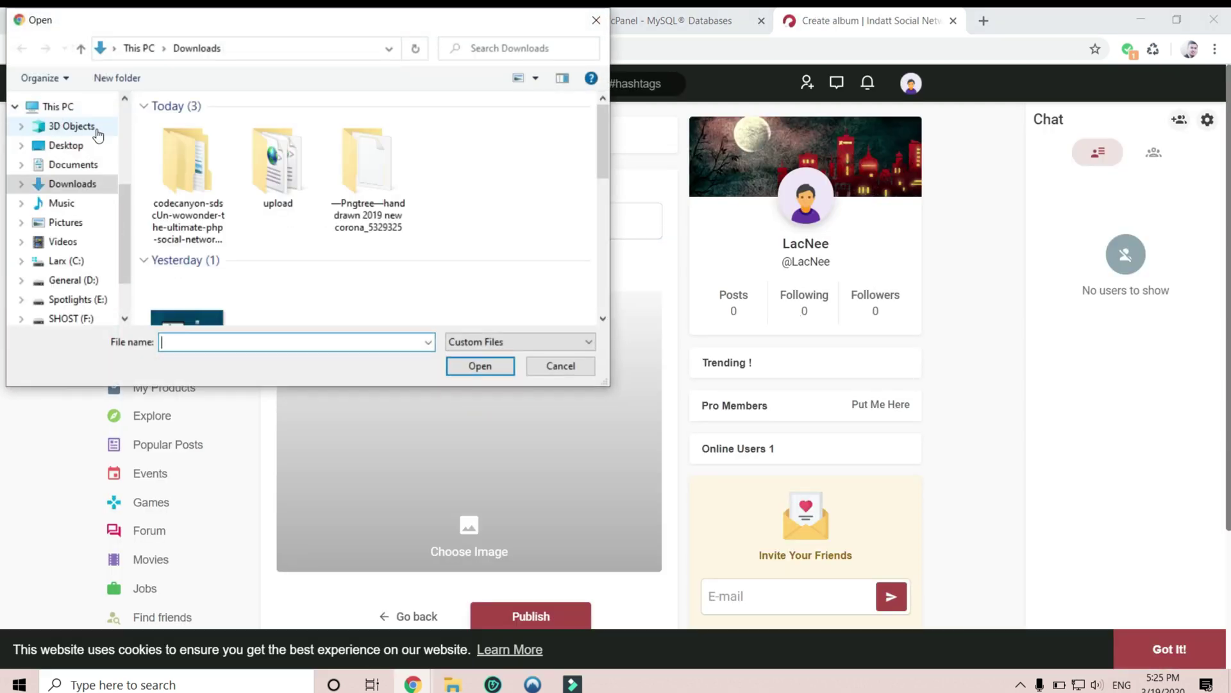
- Add eight photos from Downloads to the new album and publish it
scroll(411, 226, down, 1)
scroll(410, 226, down, 3)
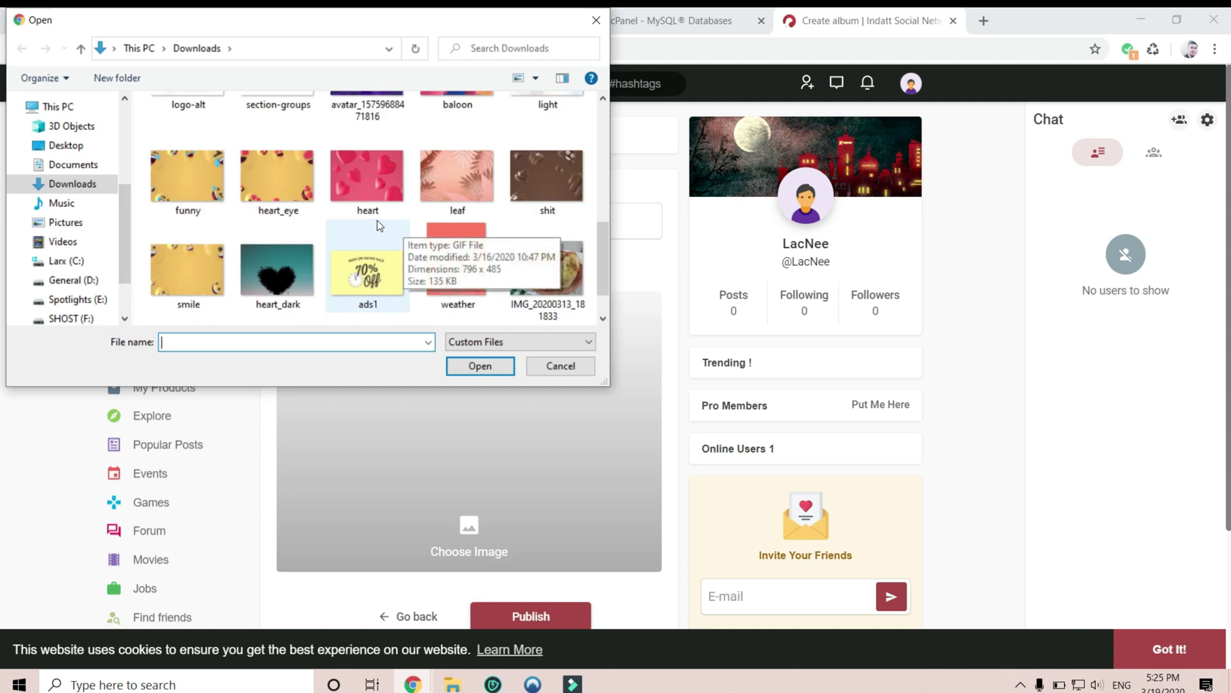
scroll(377, 220, up, 1)
click(366, 161)
shift+click(556, 276)
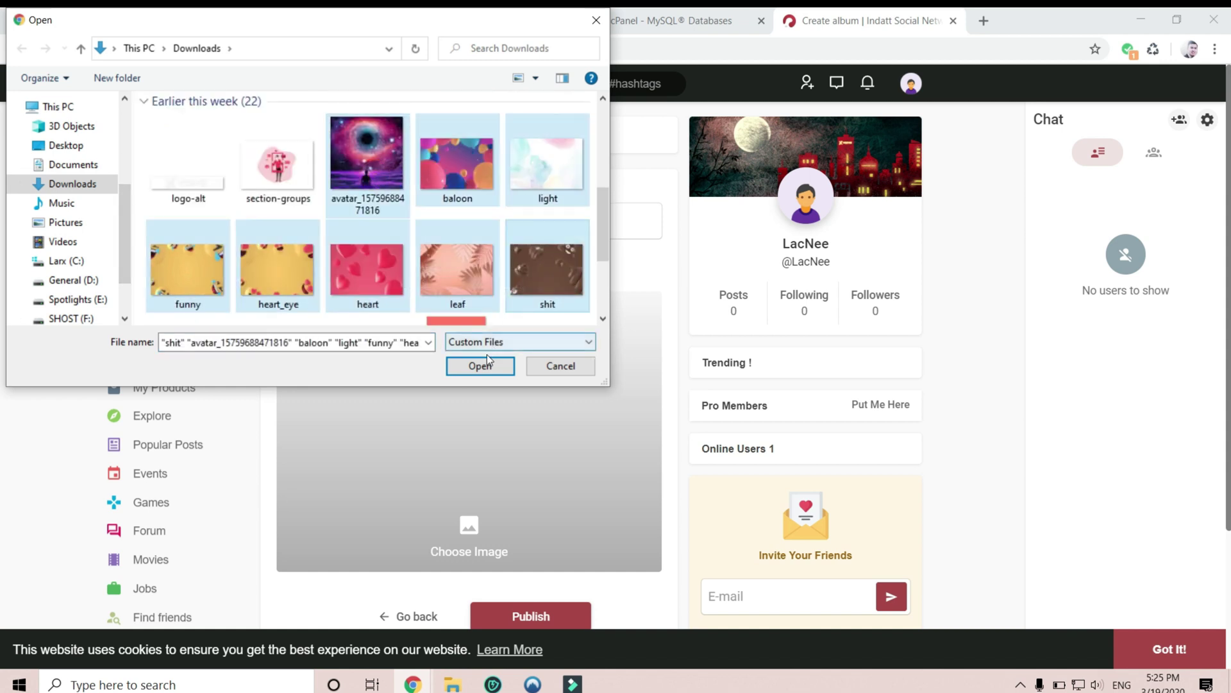
click(480, 366)
scroll(557, 526, down, 3)
click(514, 463)
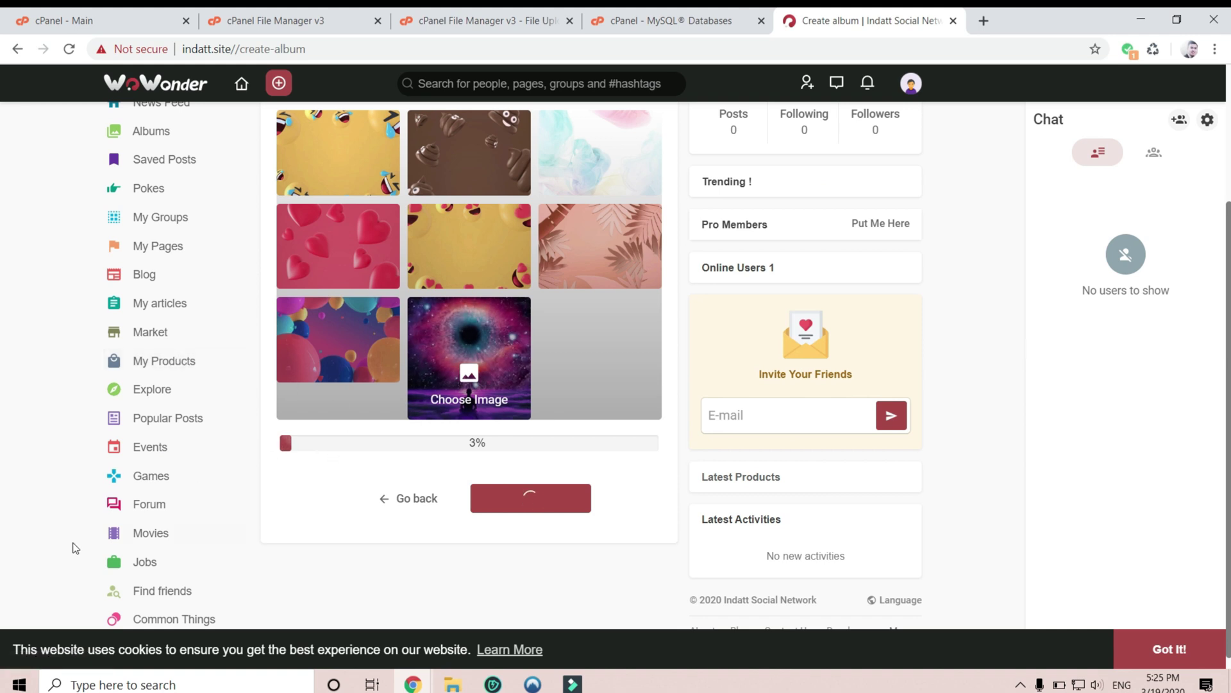
- Open the Events page in a new browser tab
scroll(74, 546, down, 1)
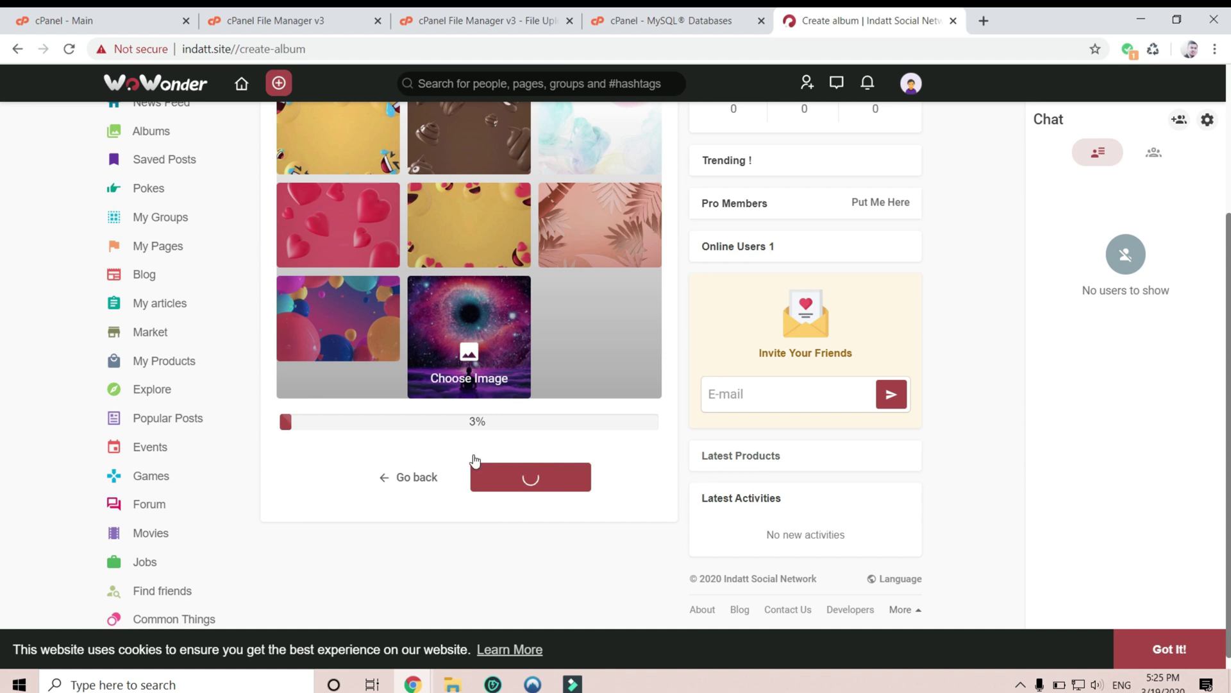
scroll(180, 569, down, 1)
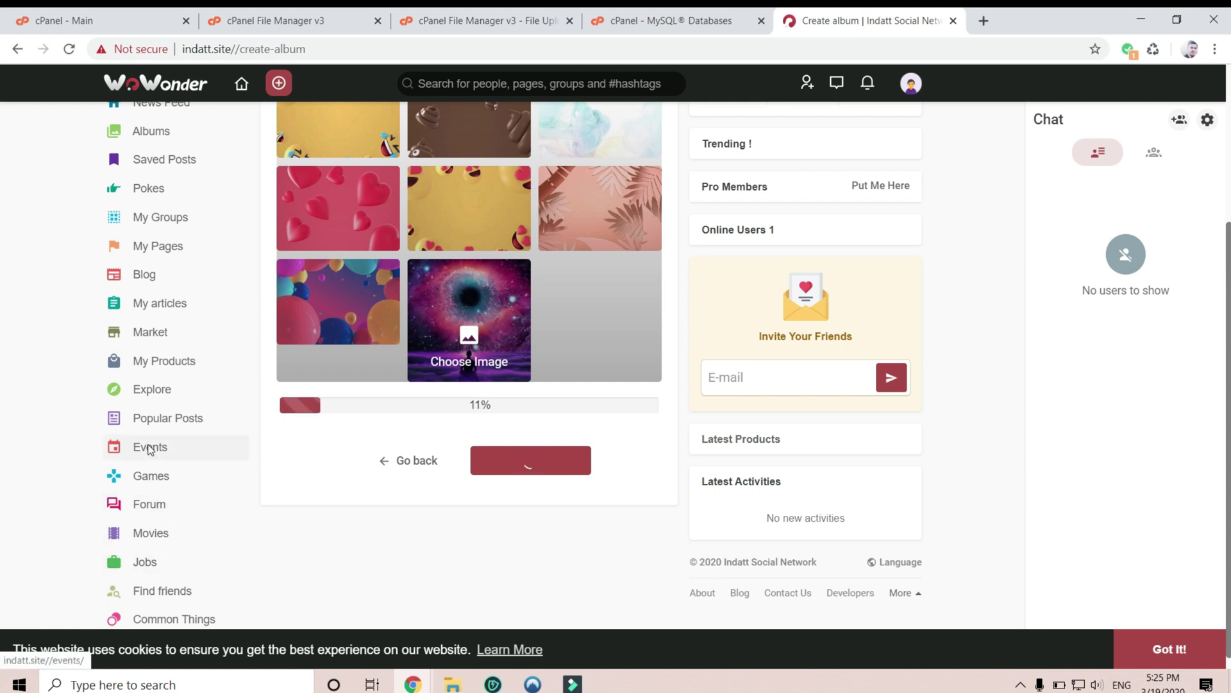
right_click(164, 456)
click(180, 463)
- Open Games in a new tab and enlarge the album's hearts photo
right_click(169, 480)
click(170, 483)
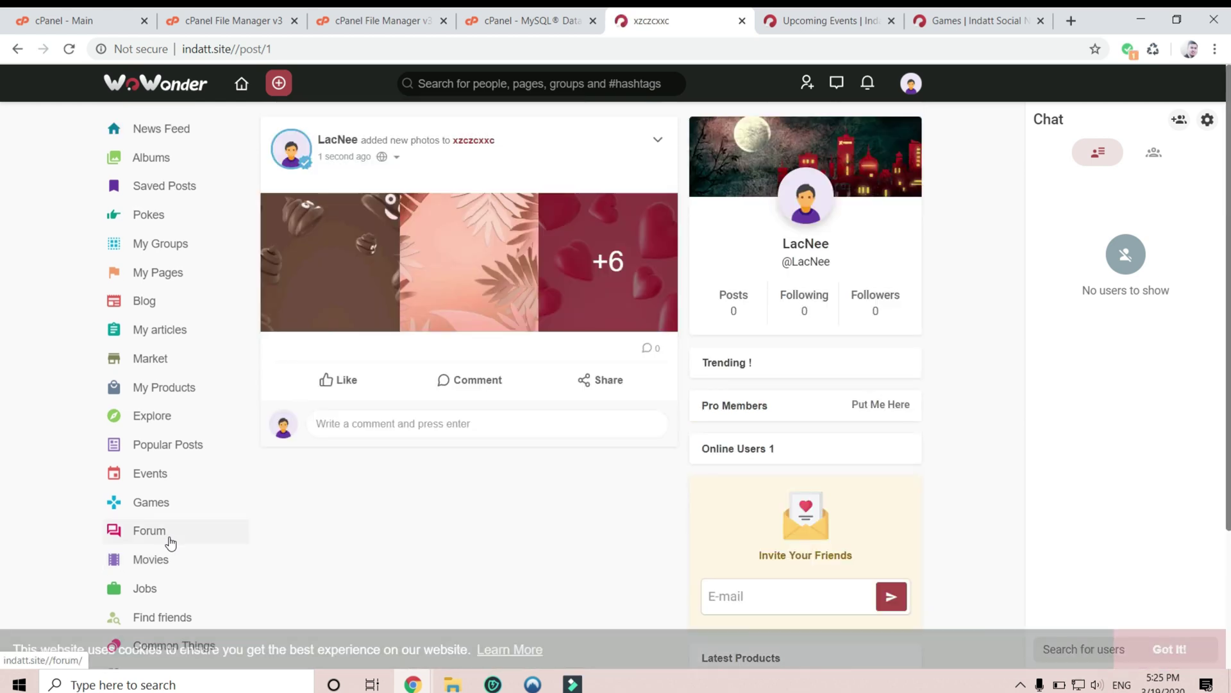
click(601, 298)
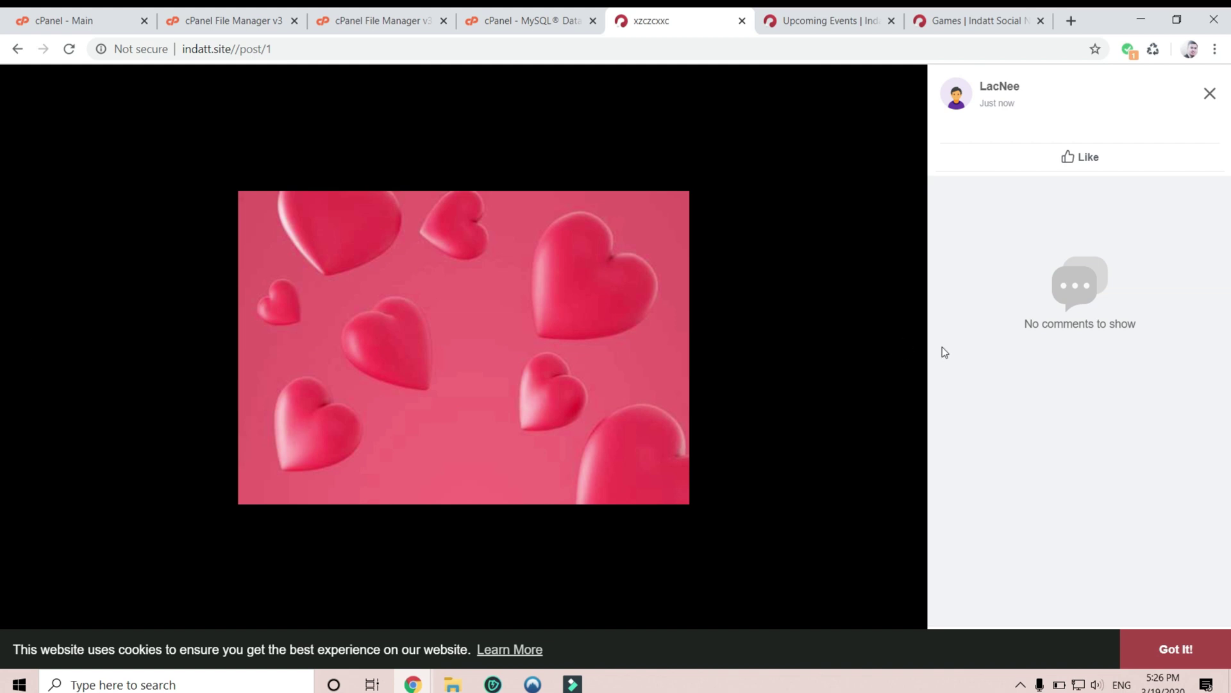
- Page through the album photos to the galaxy photo and close the viewer
click(909, 351)
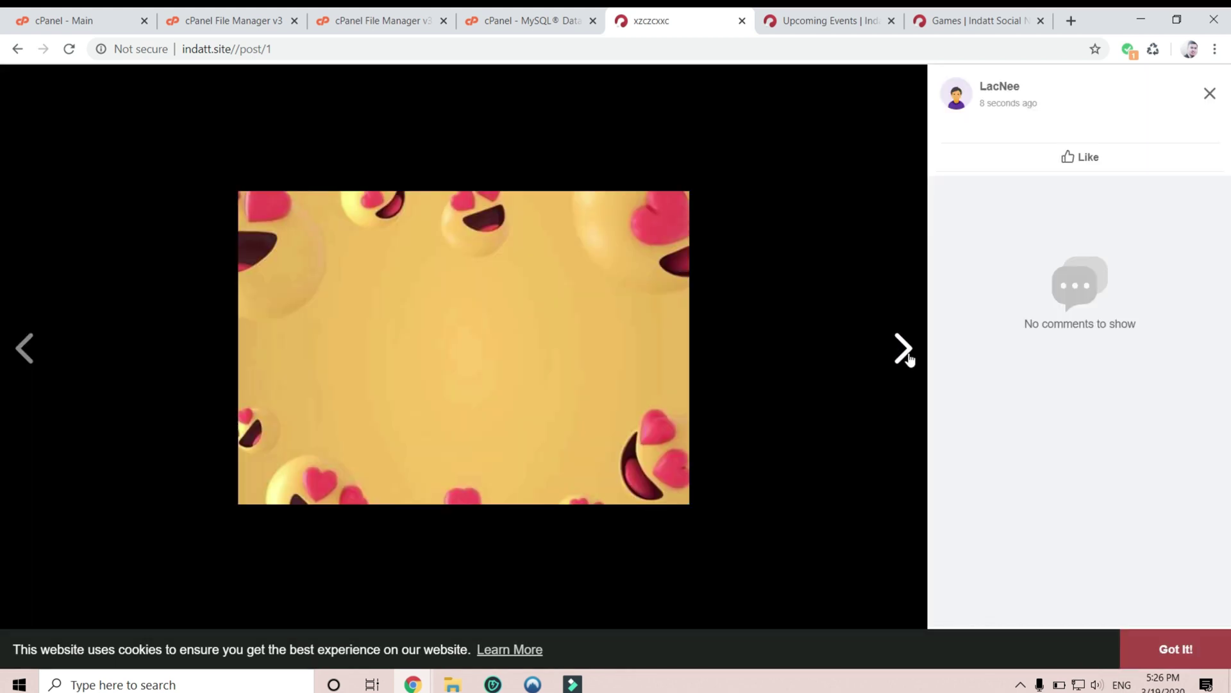
click(909, 353)
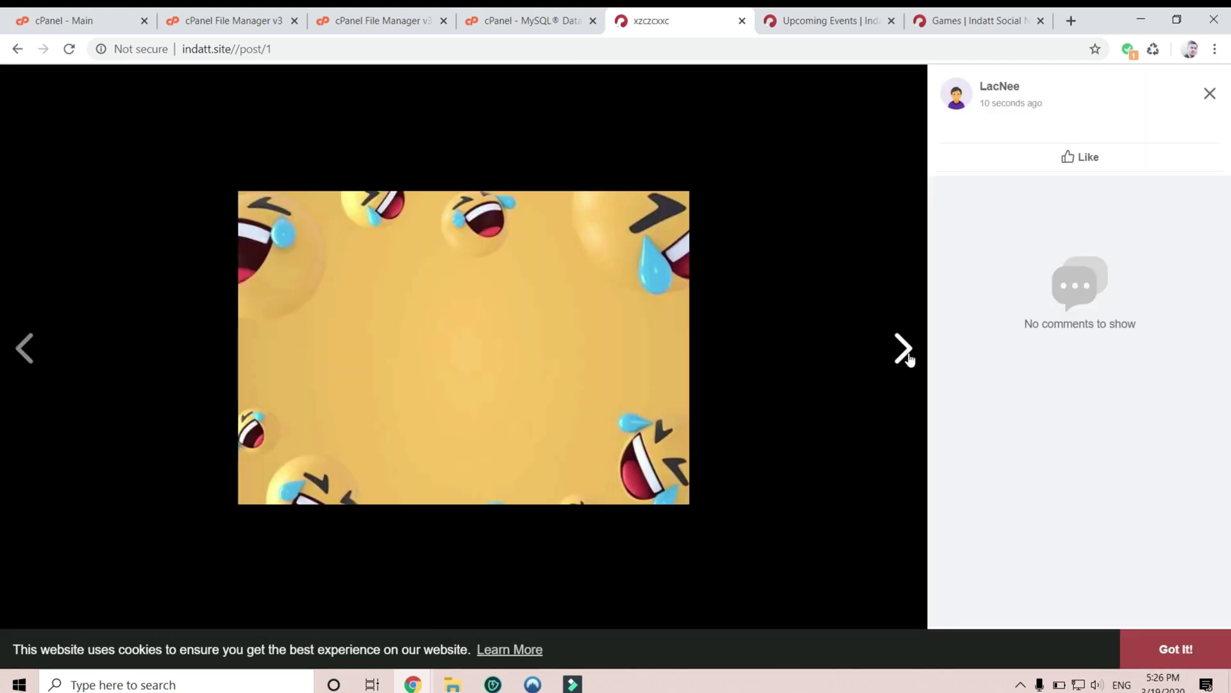
click(909, 353)
click(909, 354)
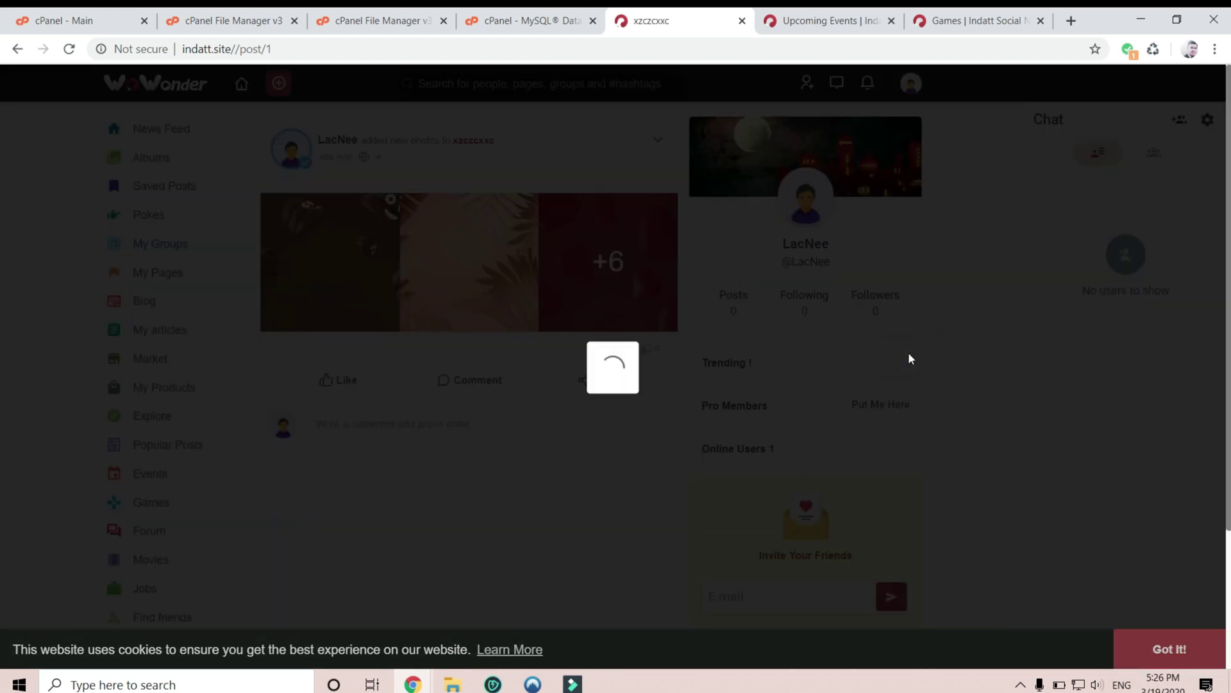
click(908, 353)
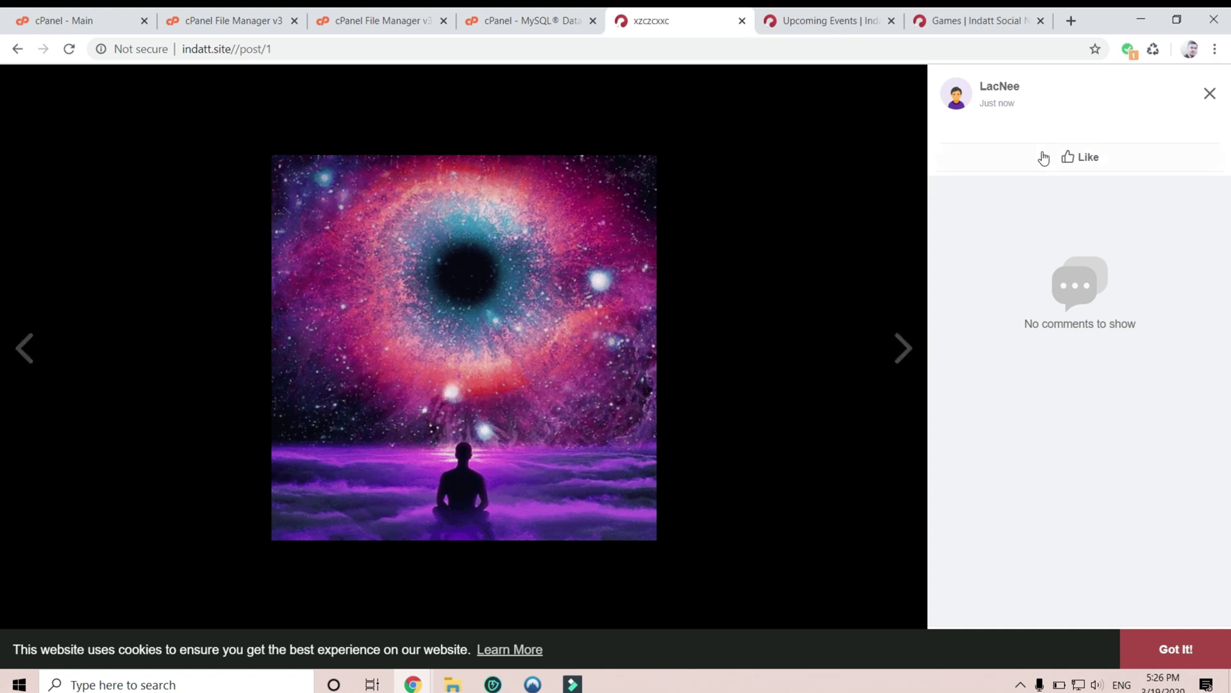
click(1210, 94)
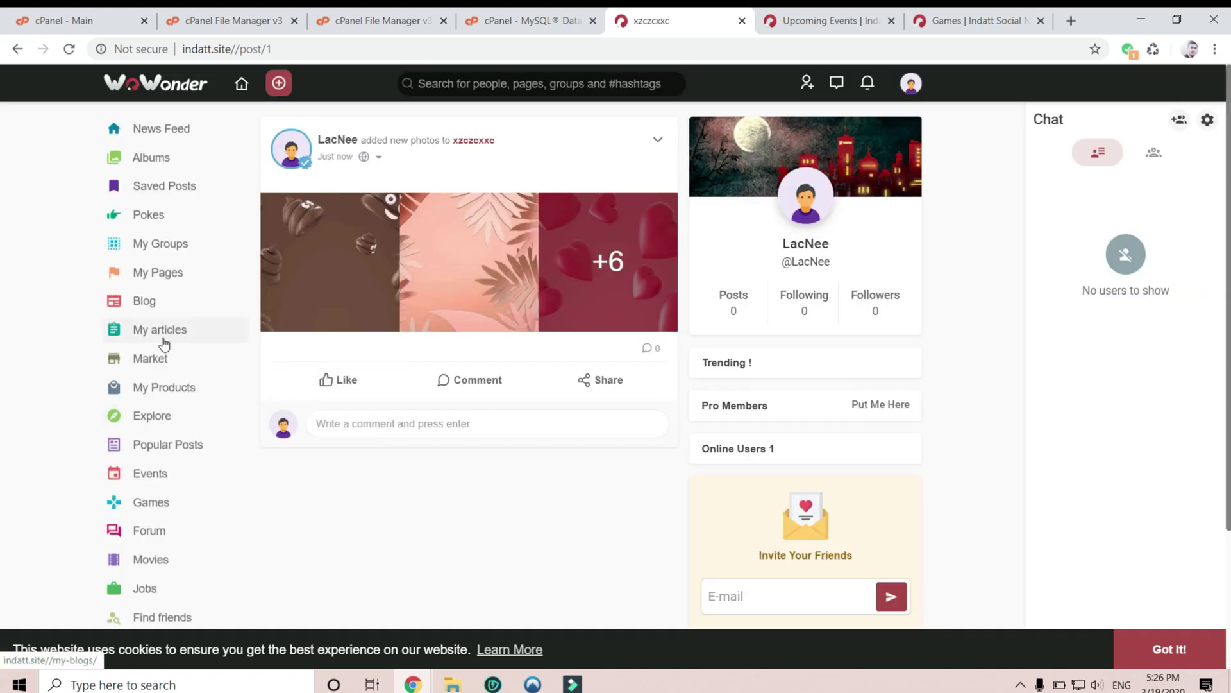
- Visit Pokes, check chat status settings, dismiss the cookie notice, check messages, return to News Feed
click(165, 217)
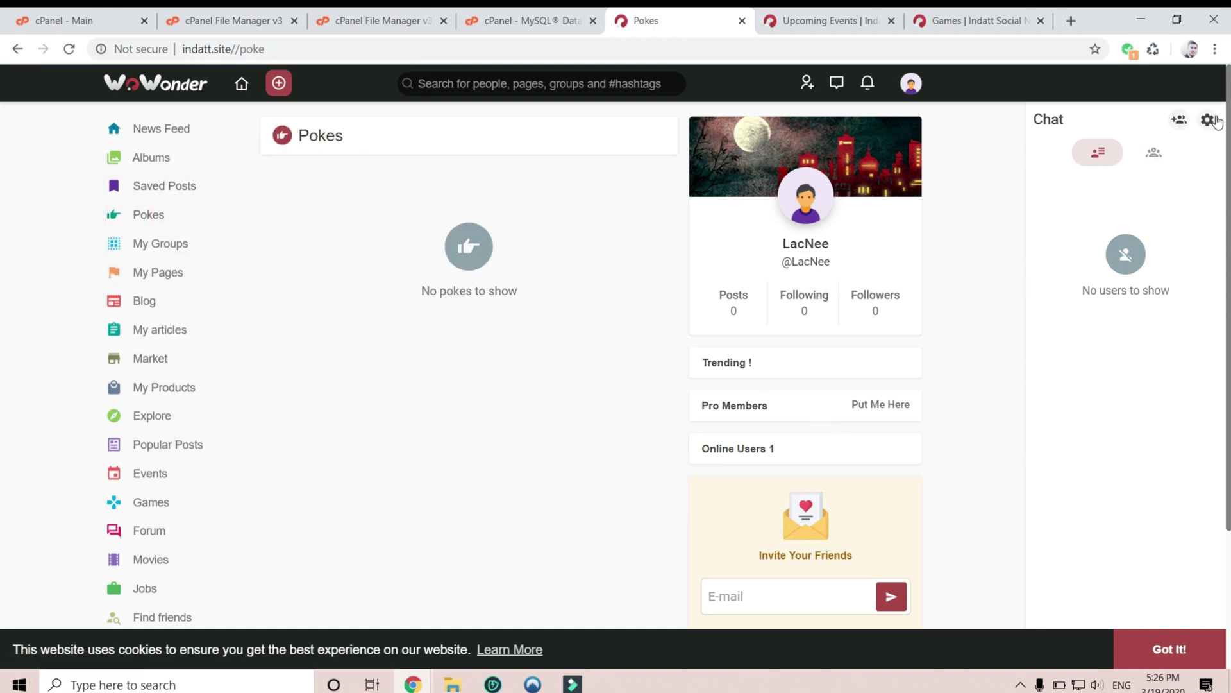
click(1208, 120)
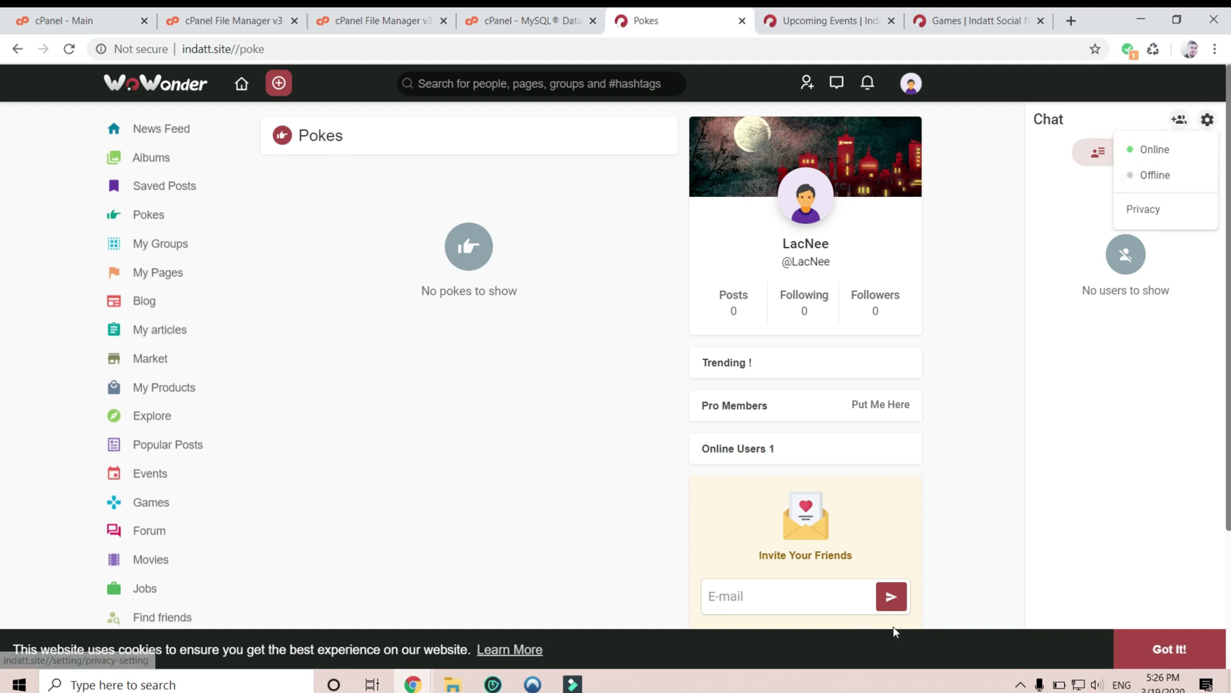
click(1169, 649)
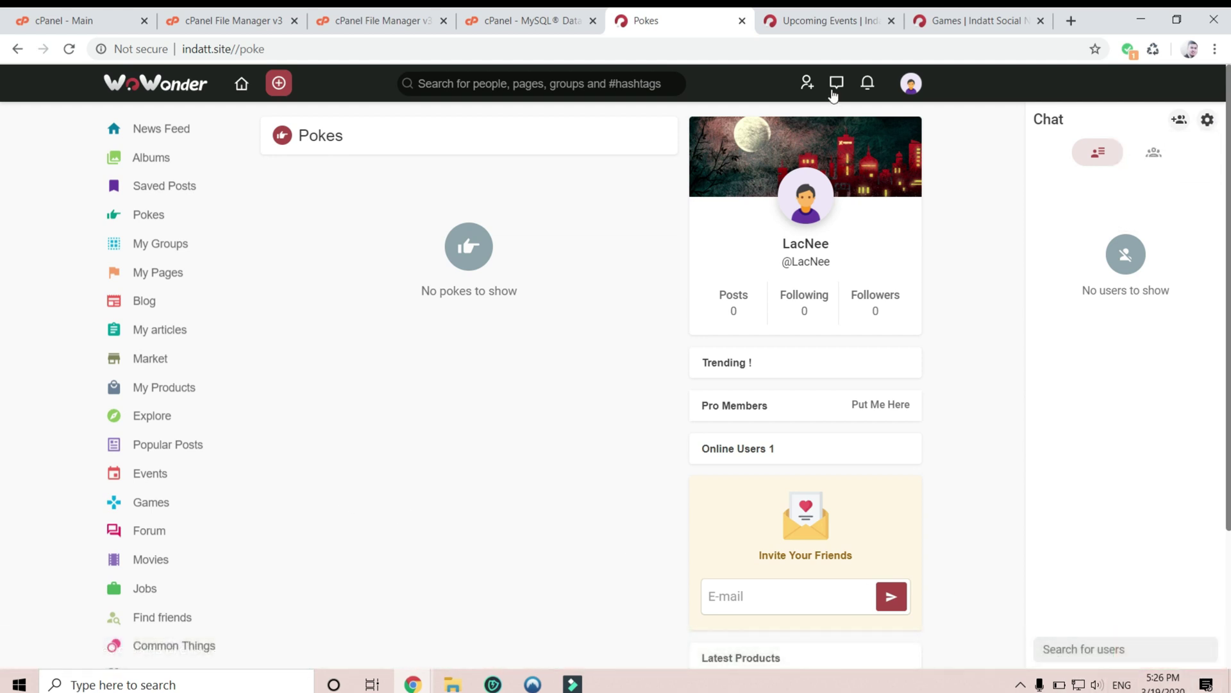
click(836, 82)
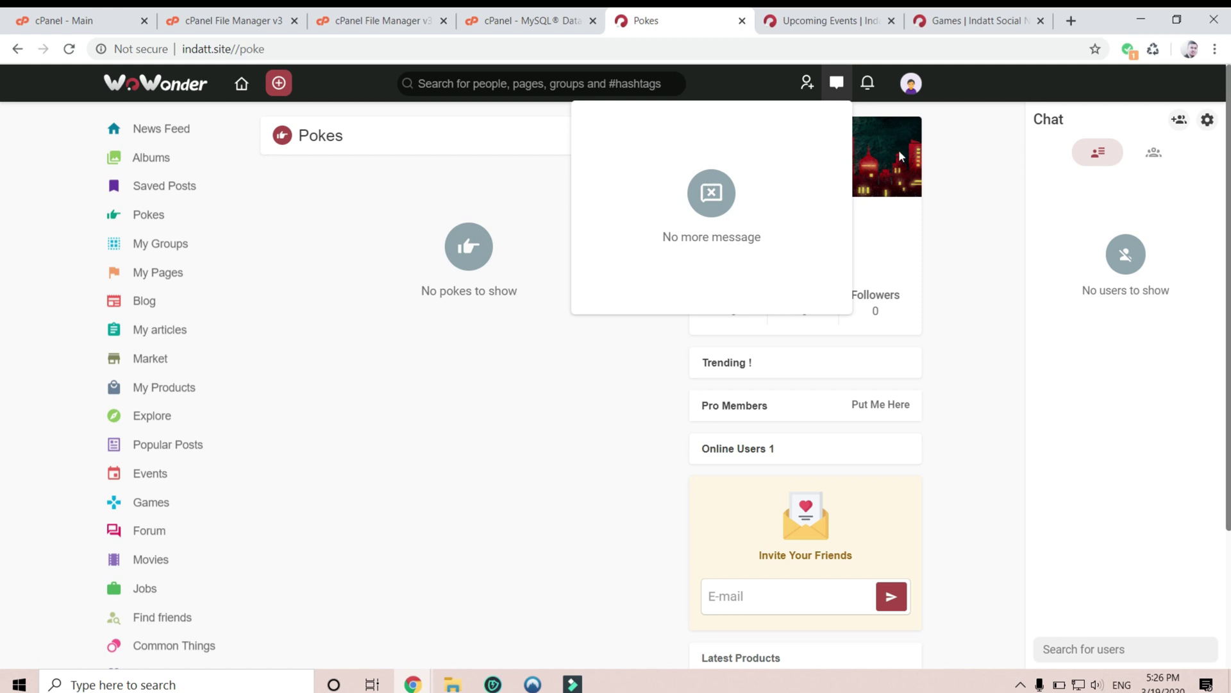
click(169, 129)
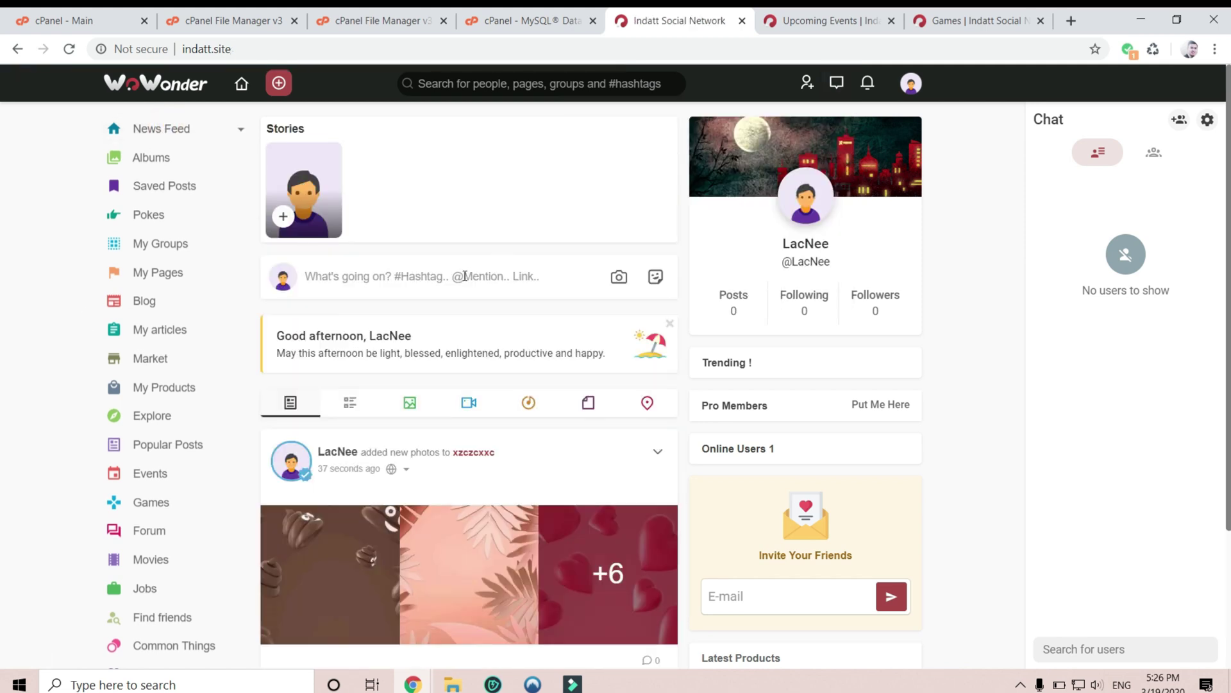
- Start a new post and attach the img-9 picture from Downloads
click(465, 275)
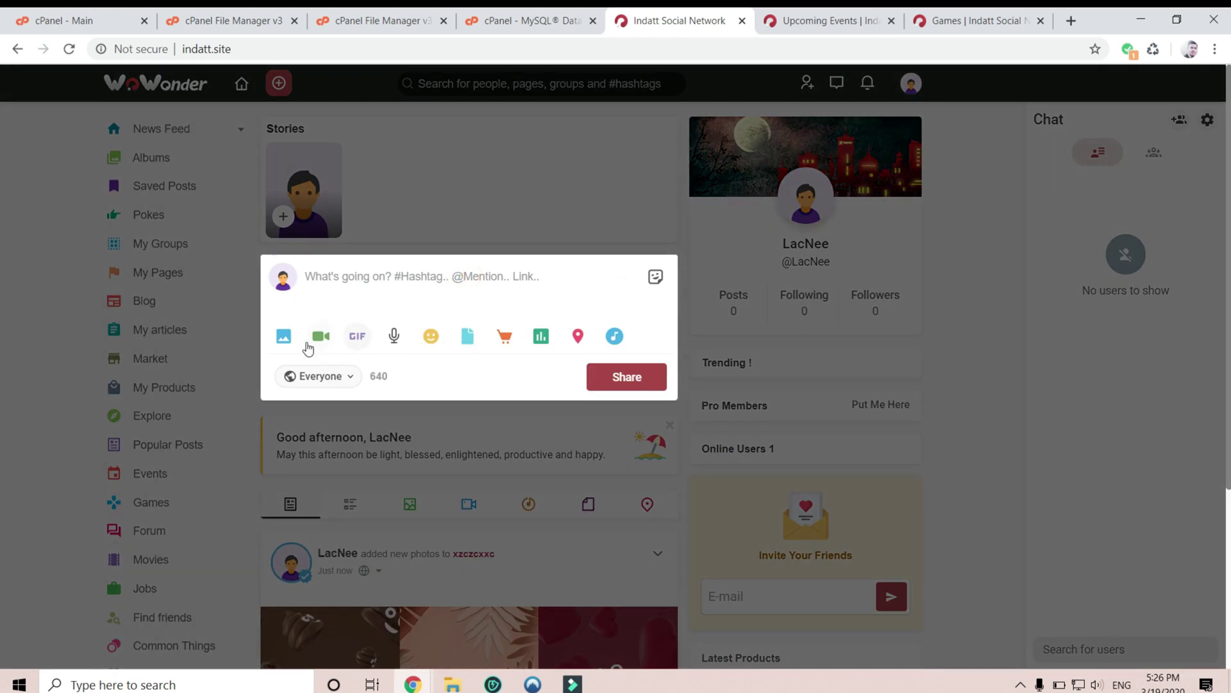
click(283, 337)
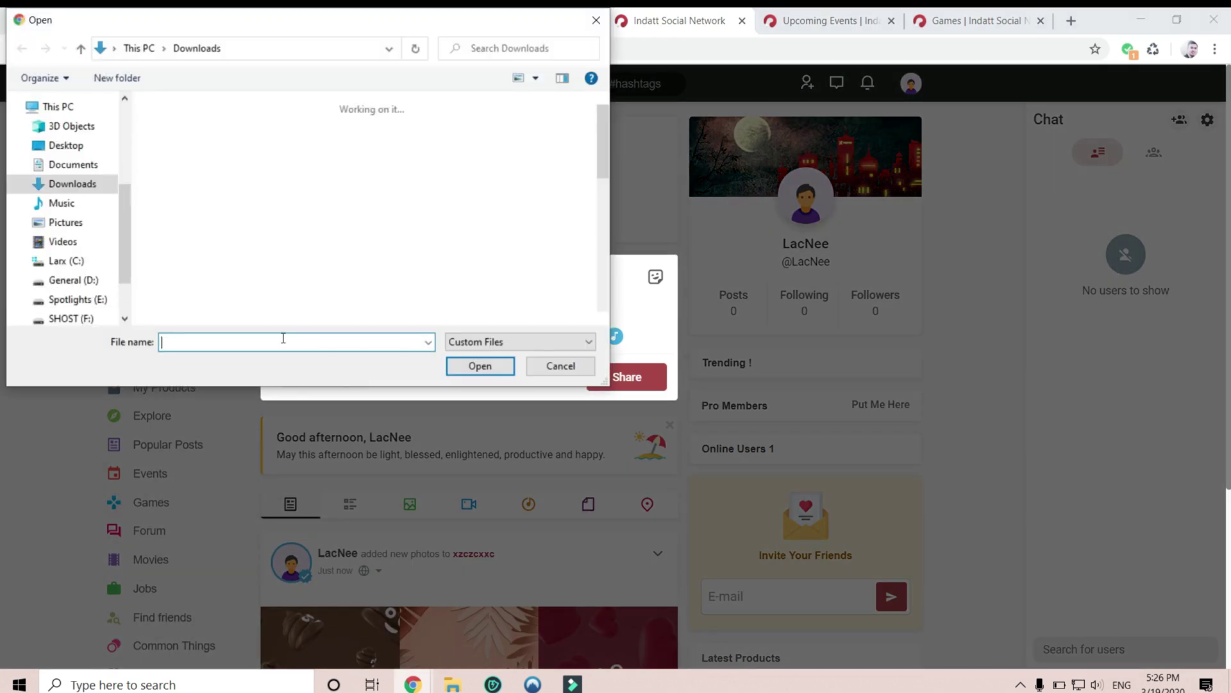
scroll(335, 261, down, 3)
scroll(519, 277, down, 2)
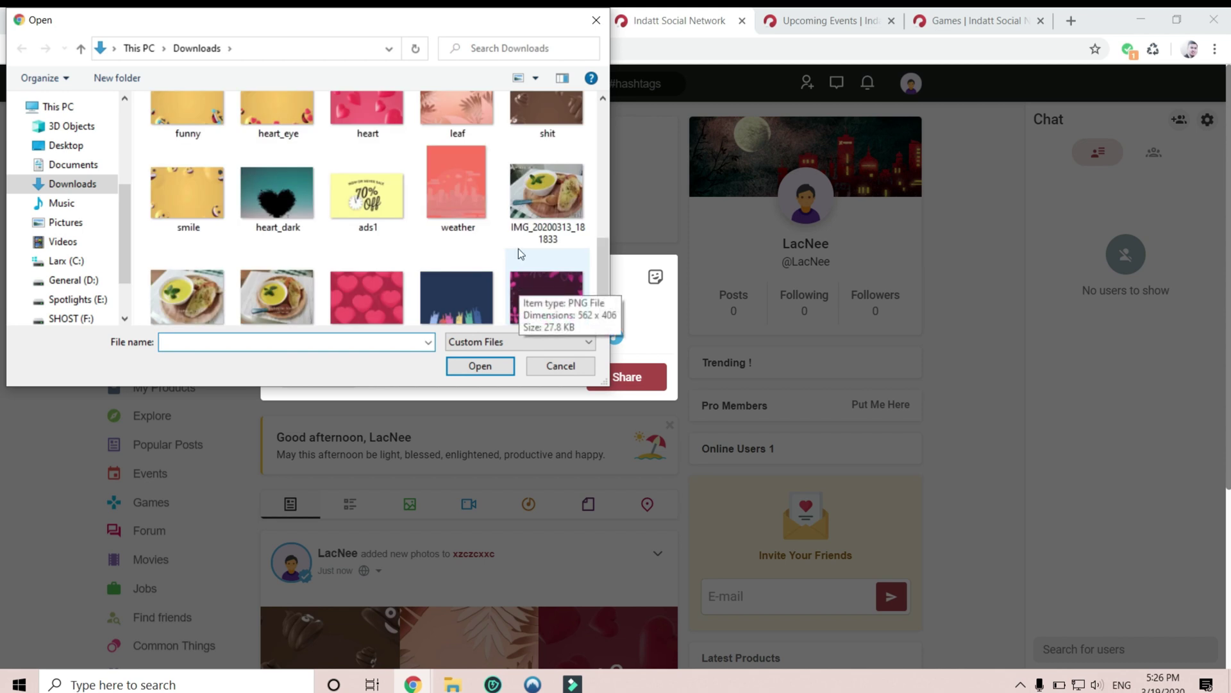
click(538, 198)
click(457, 295)
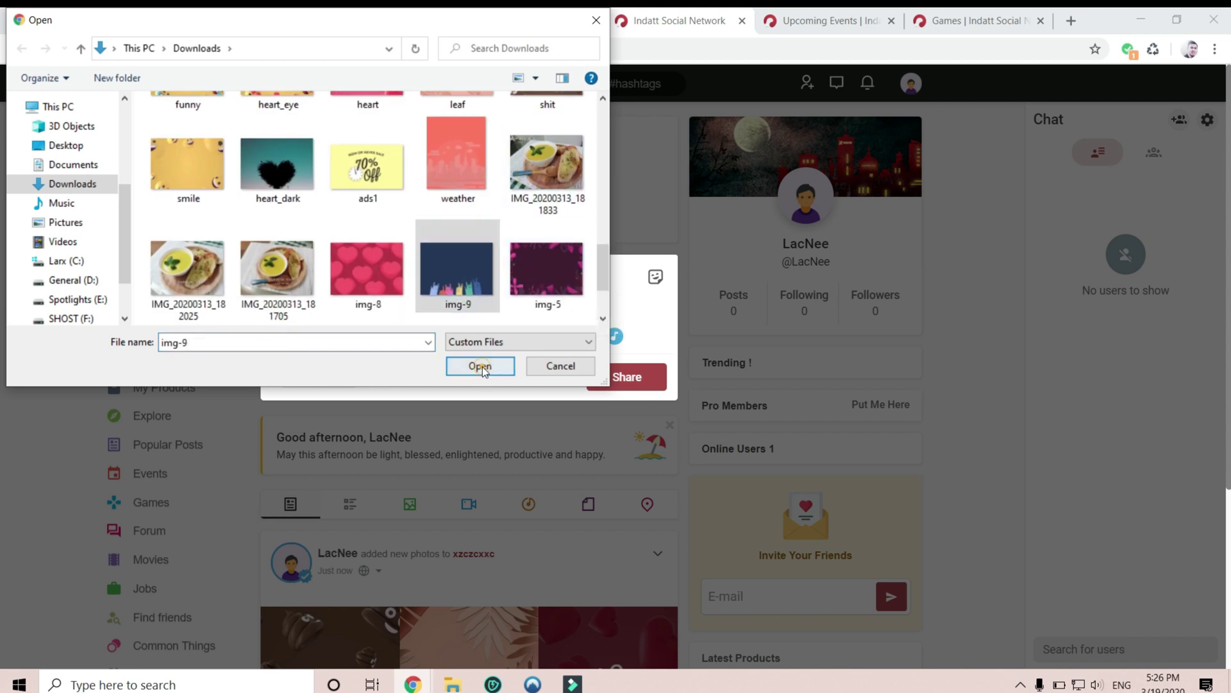
click(481, 367)
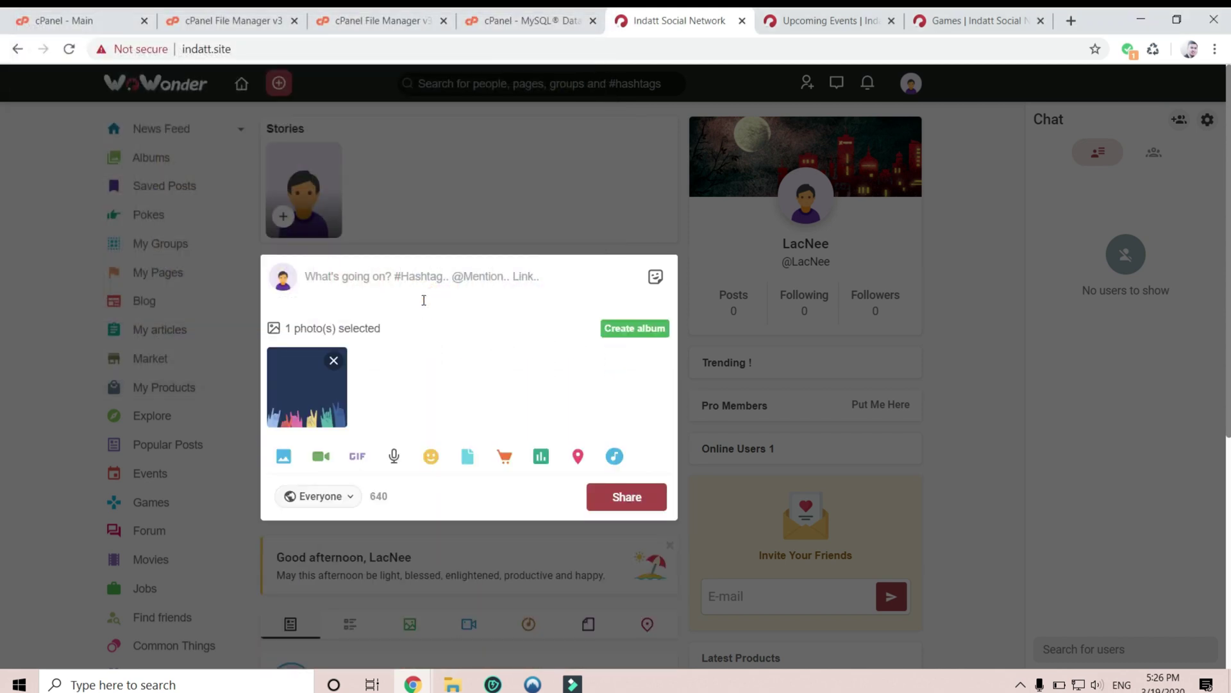
- Write 'ahihi', set the feeling to Funny, and share the post
text(ahihi)
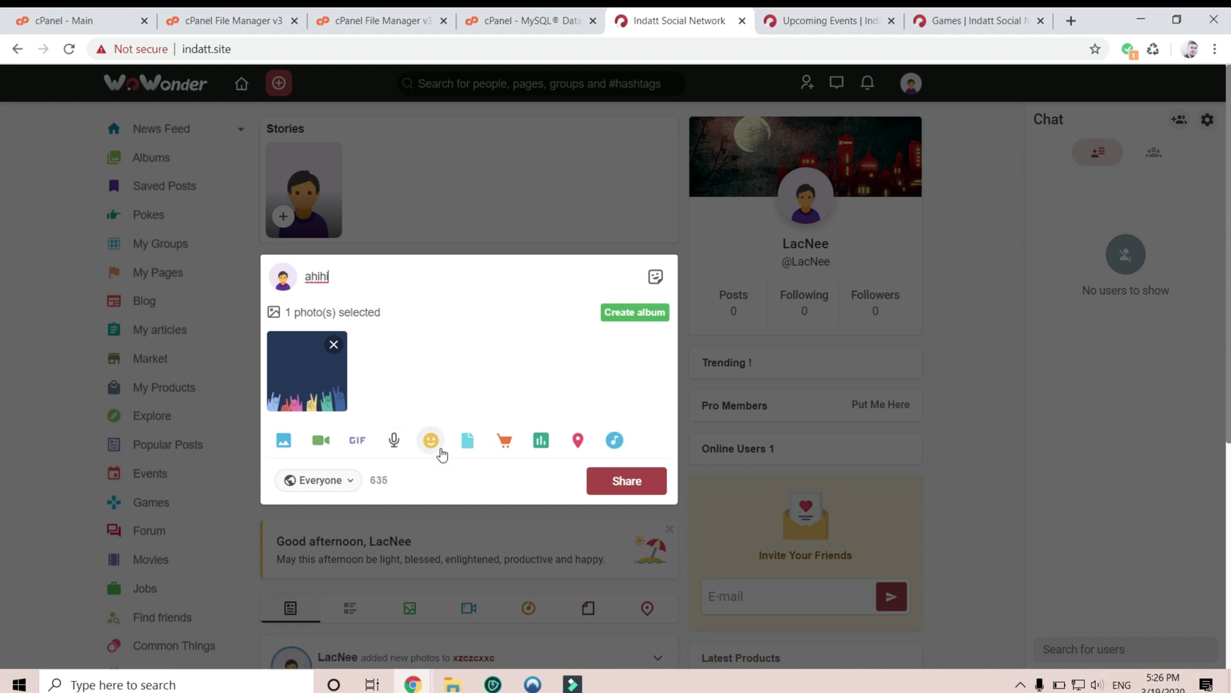
click(431, 441)
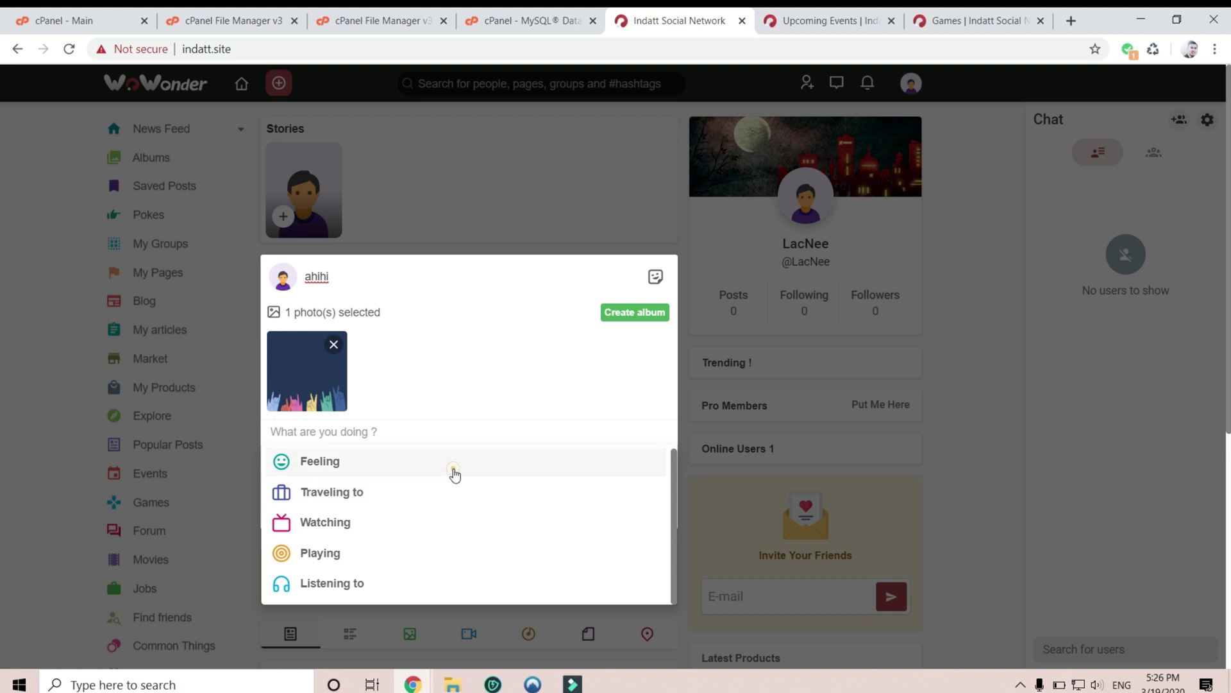
click(454, 472)
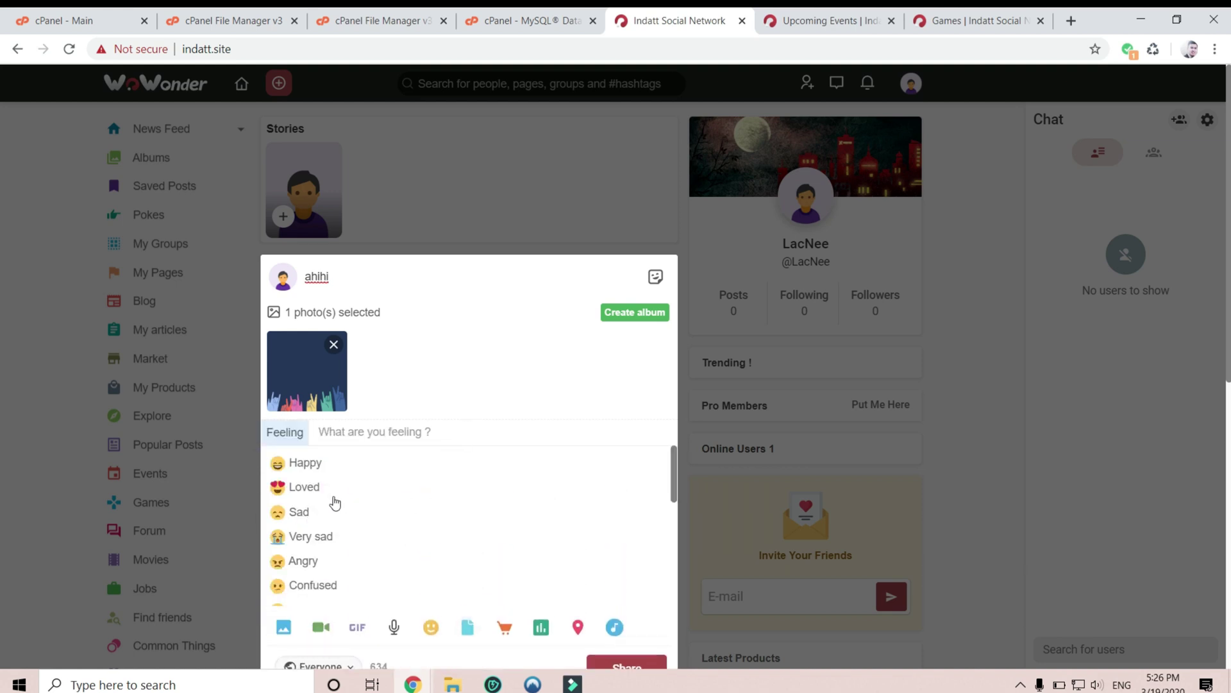
scroll(352, 542, down, 3)
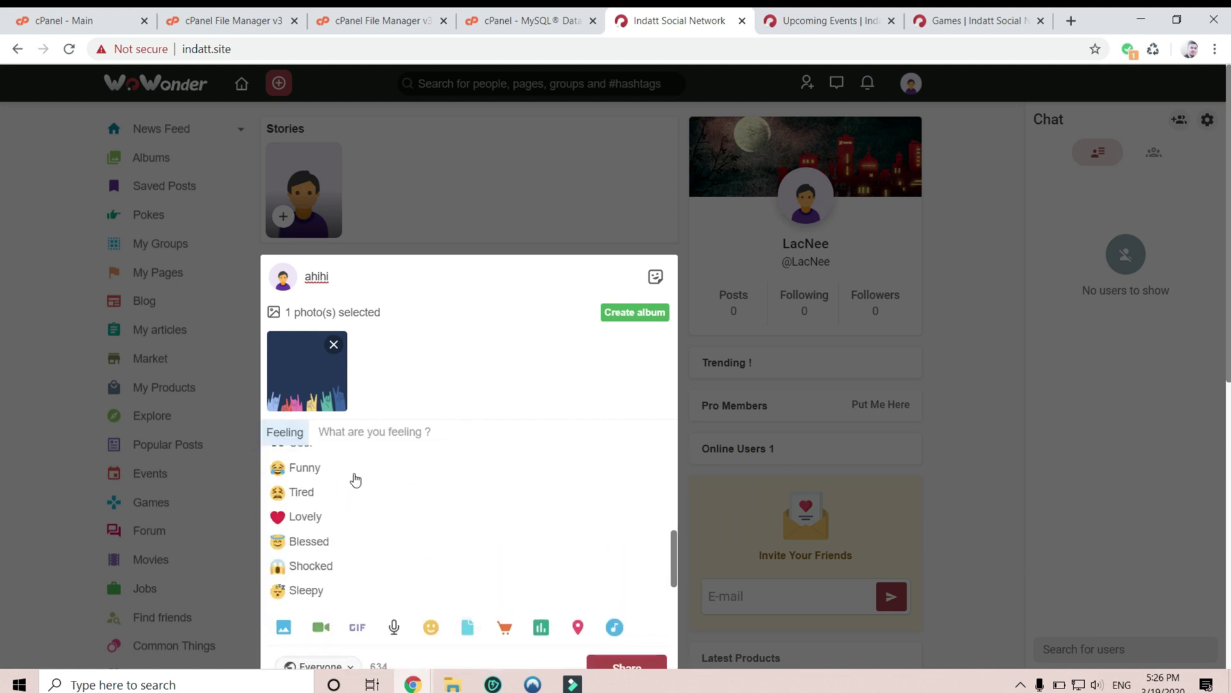
click(353, 468)
click(649, 522)
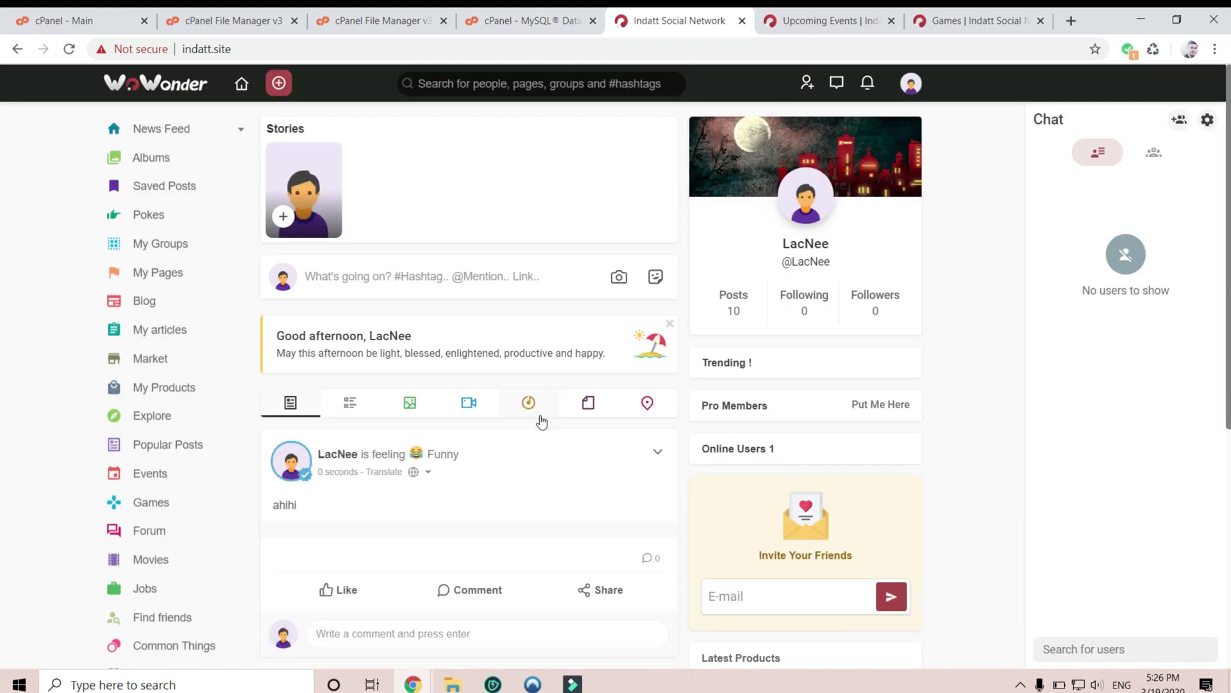
- Give the 'ahihi' post a HaHa reaction
scroll(523, 476, down, 4)
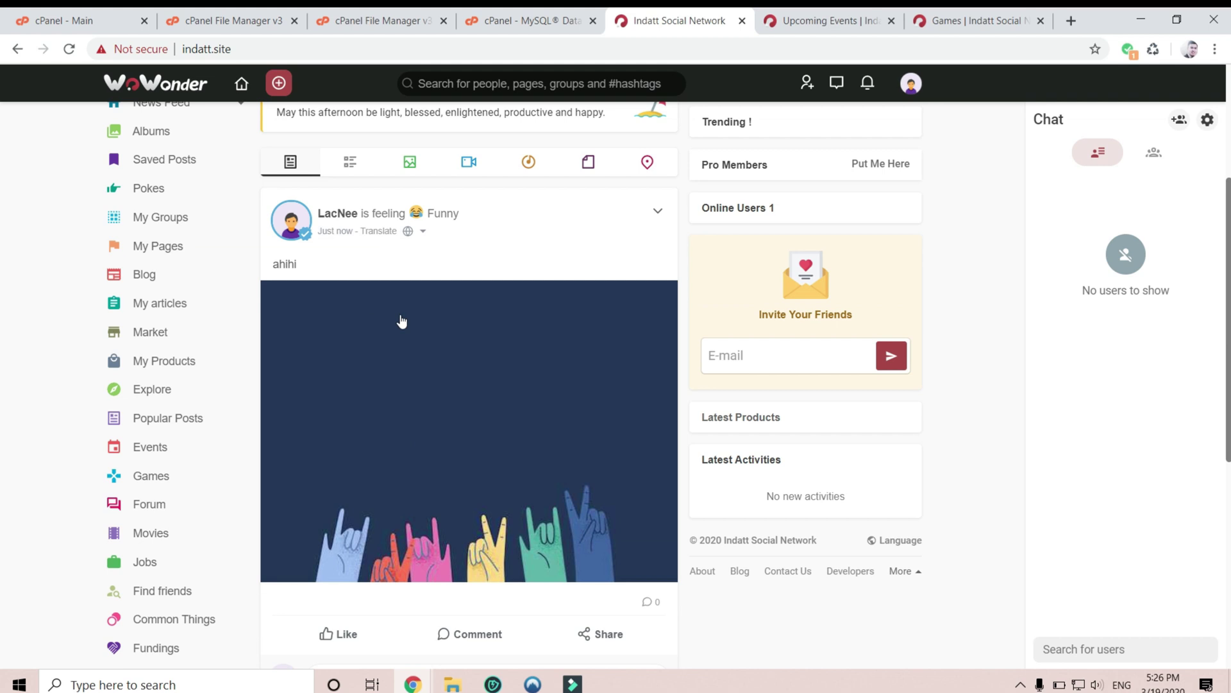
scroll(398, 322, up, 3)
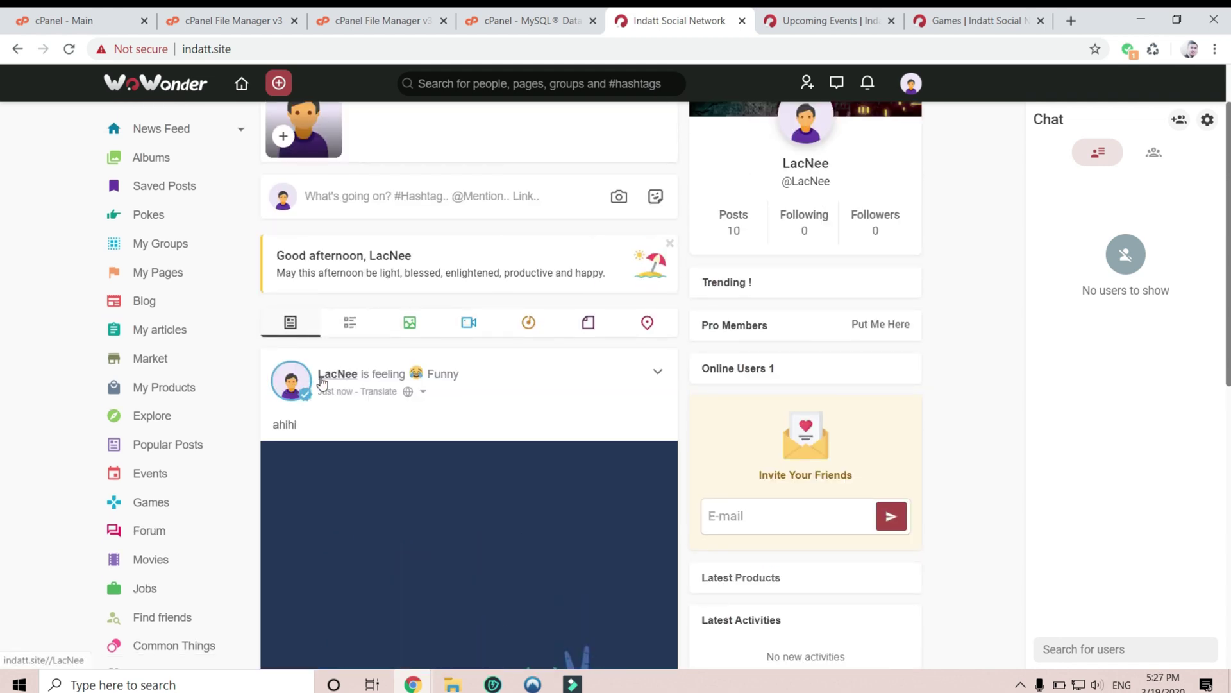
mouse_move(323, 382)
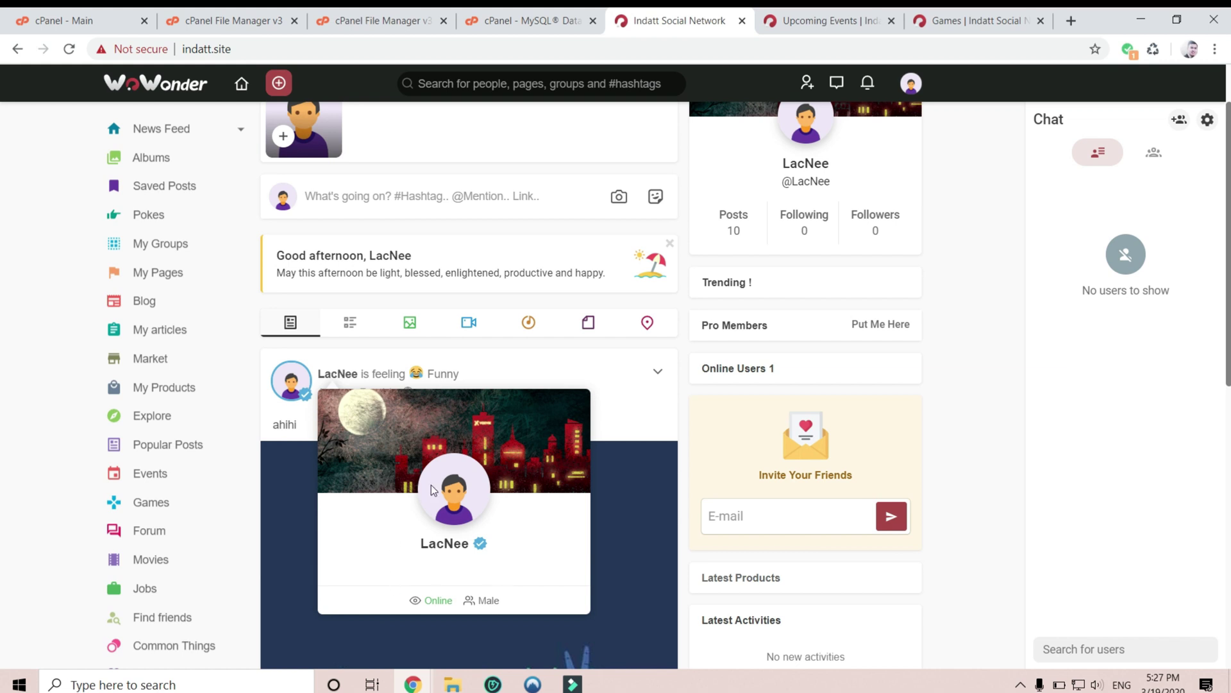
scroll(709, 561, down, 5)
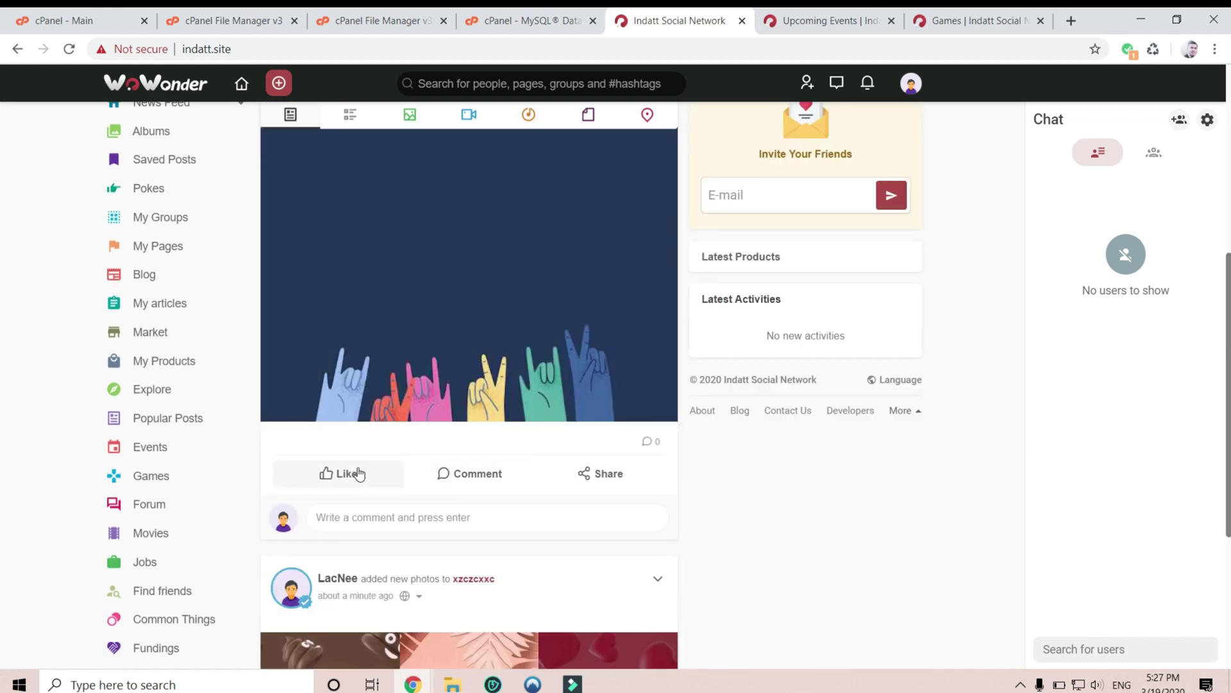
mouse_move(357, 472)
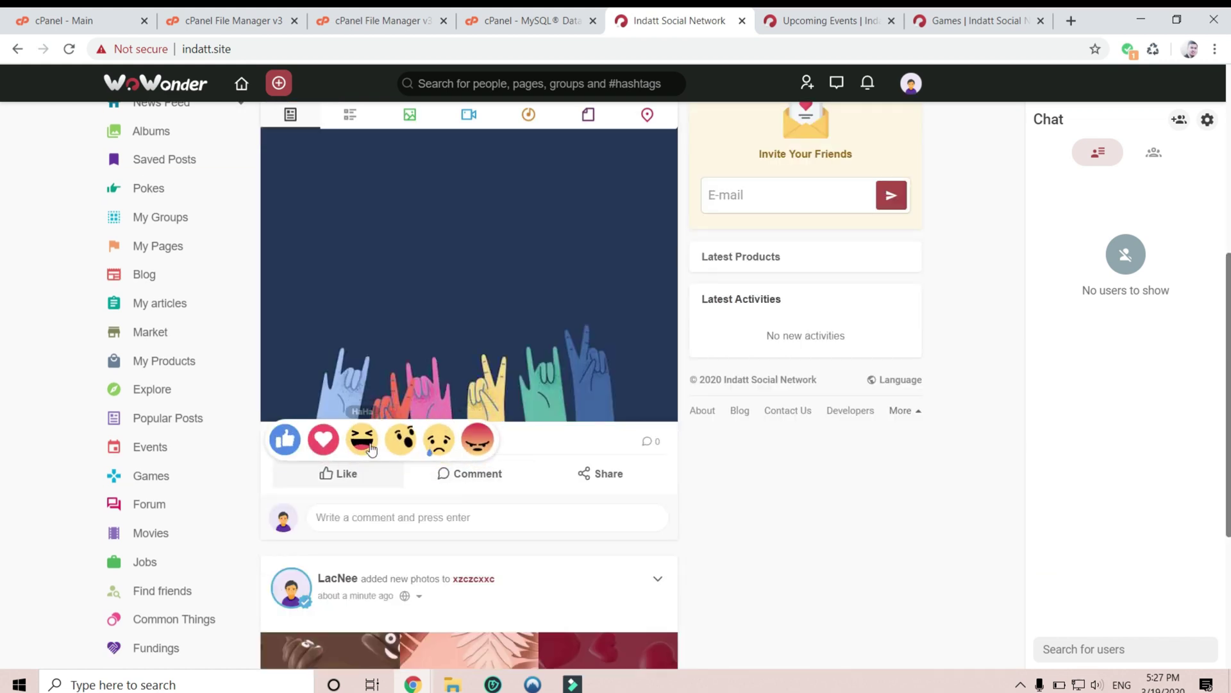
click(362, 438)
scroll(901, 310, up, 10)
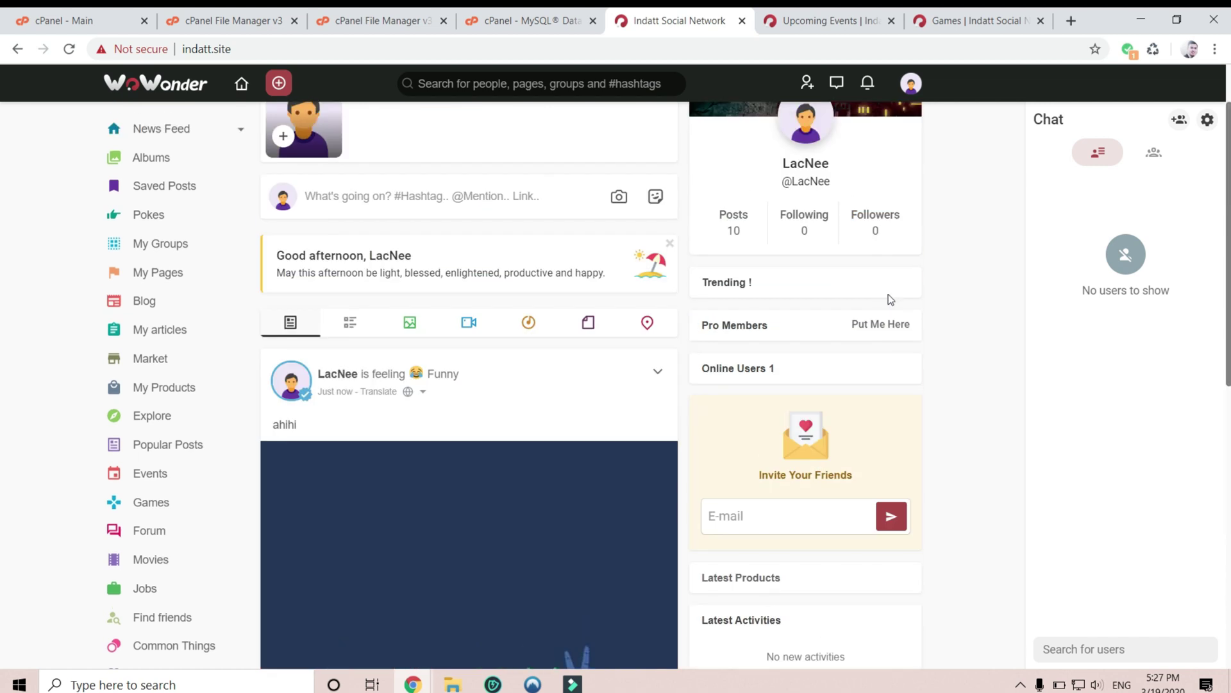
click(910, 83)
click(813, 218)
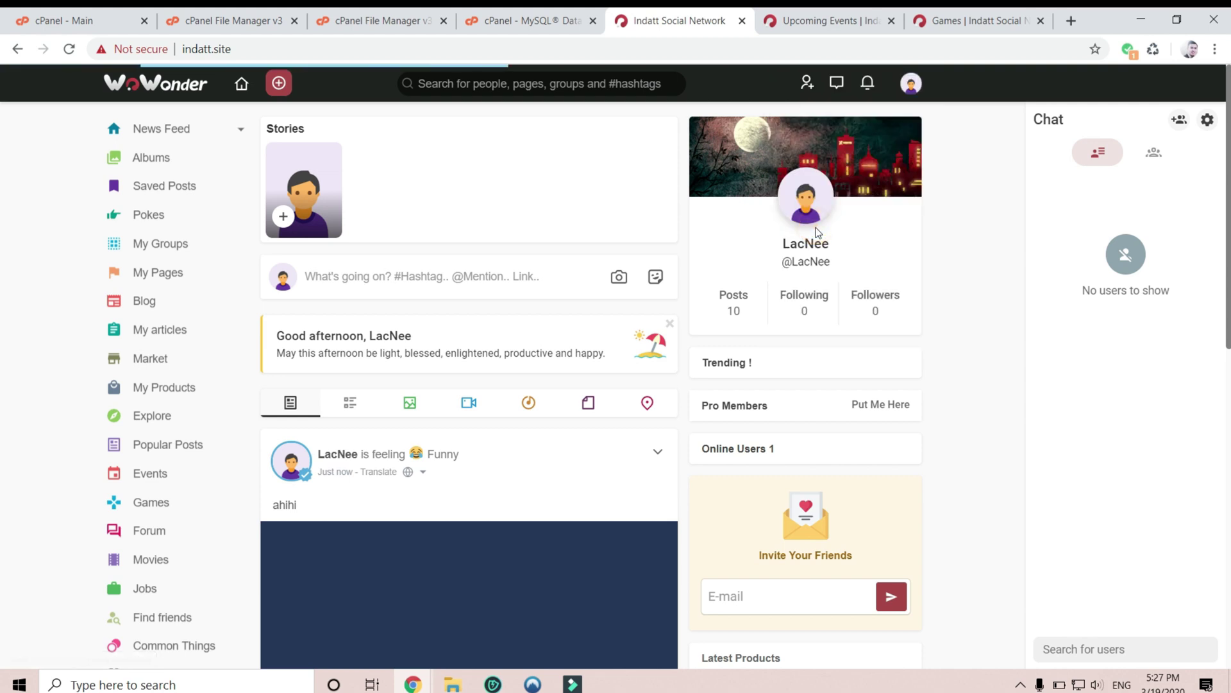
click(793, 186)
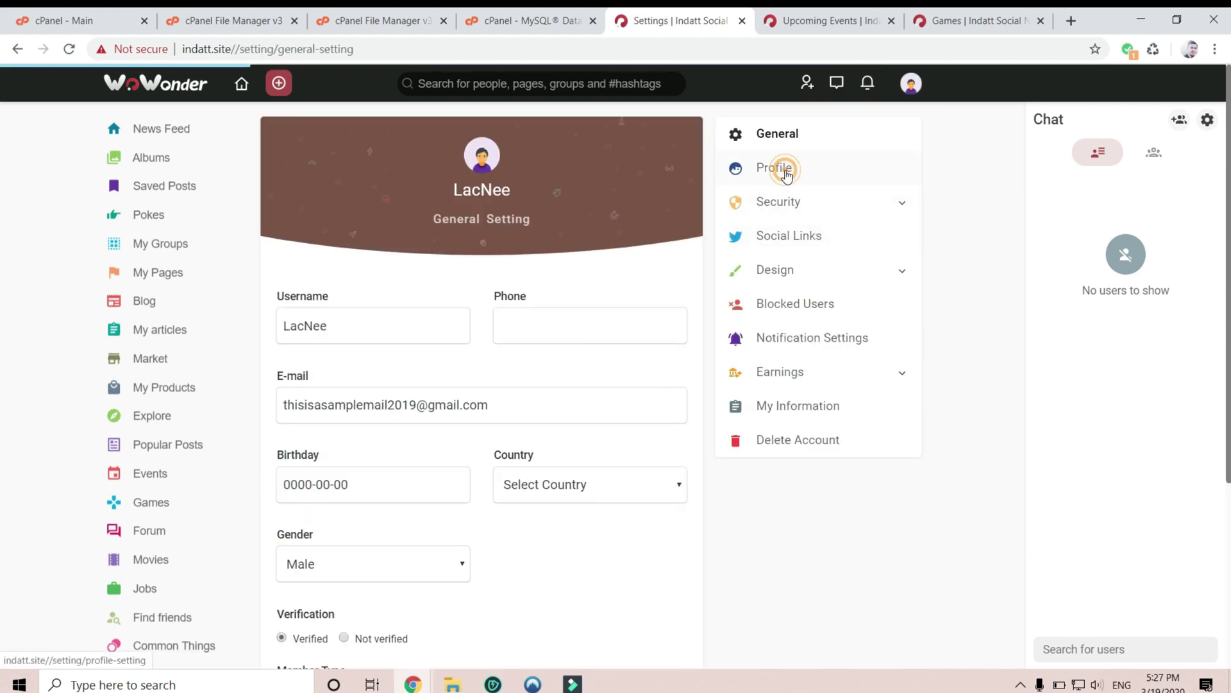
click(785, 204)
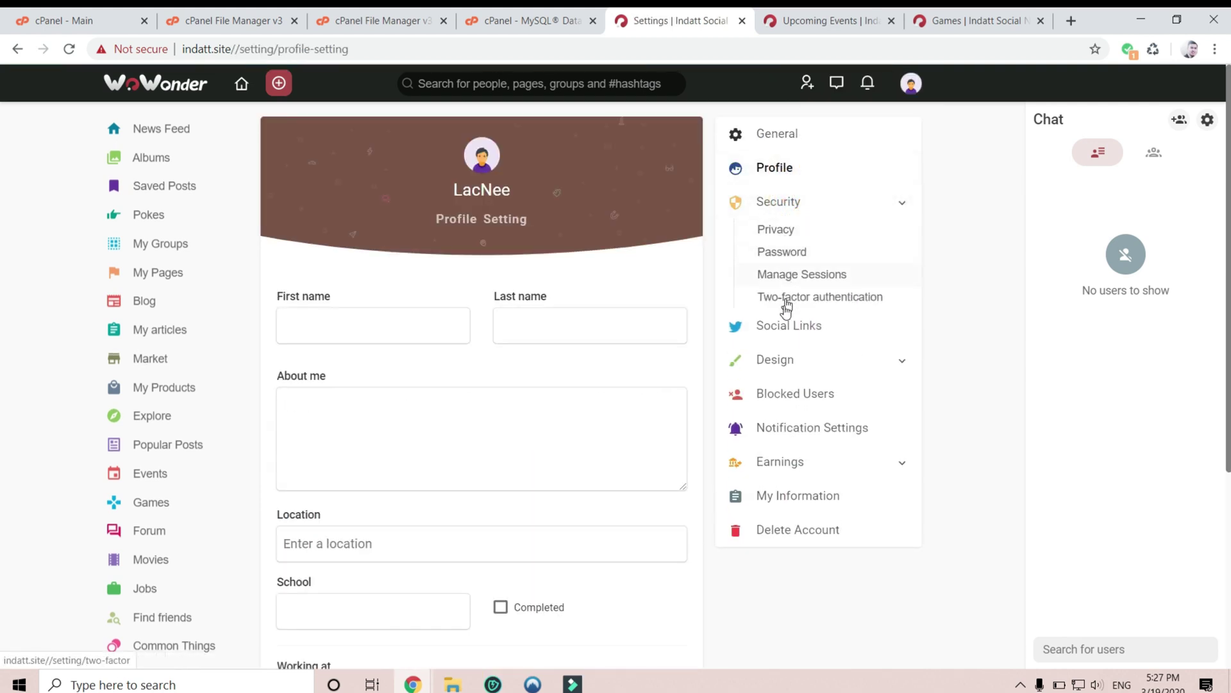
click(804, 333)
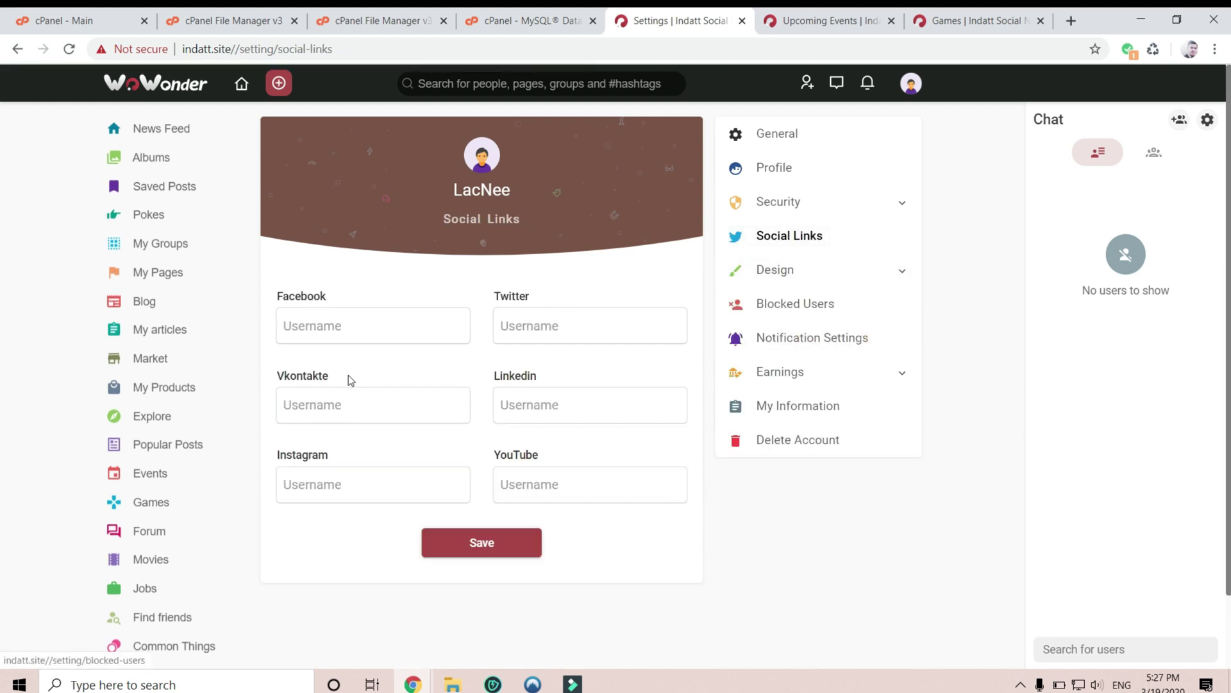
click(779, 272)
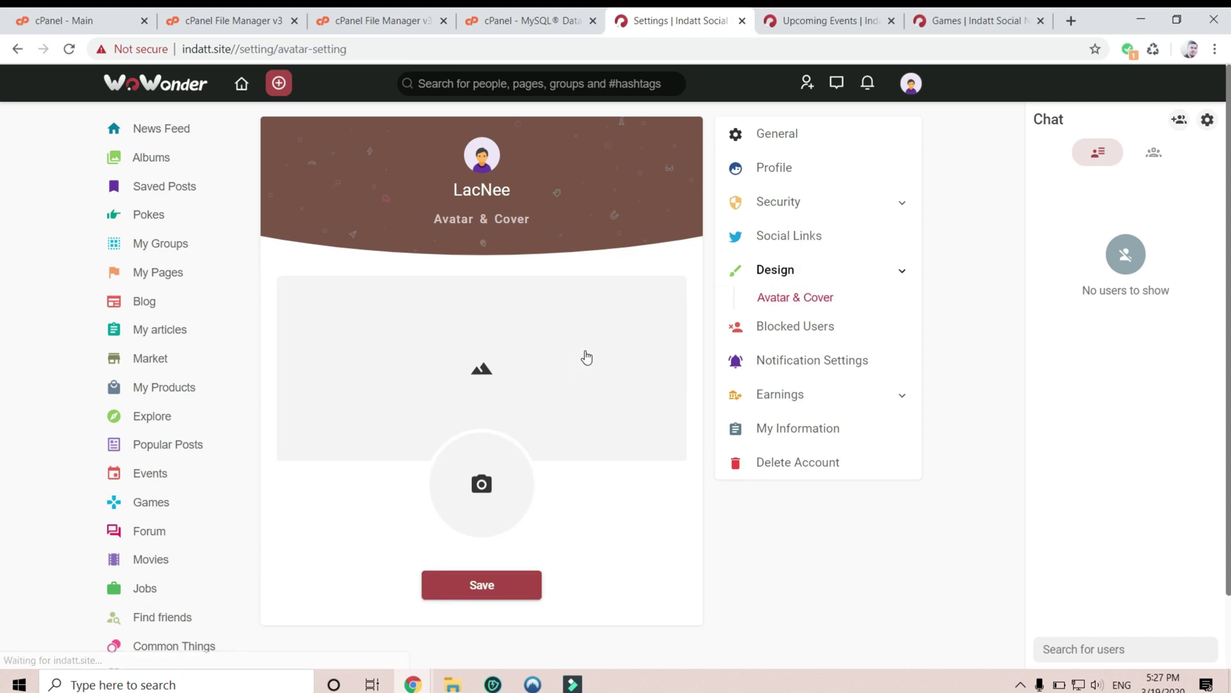
scroll(510, 511, down, 1)
scroll(510, 511, up, 1)
click(804, 328)
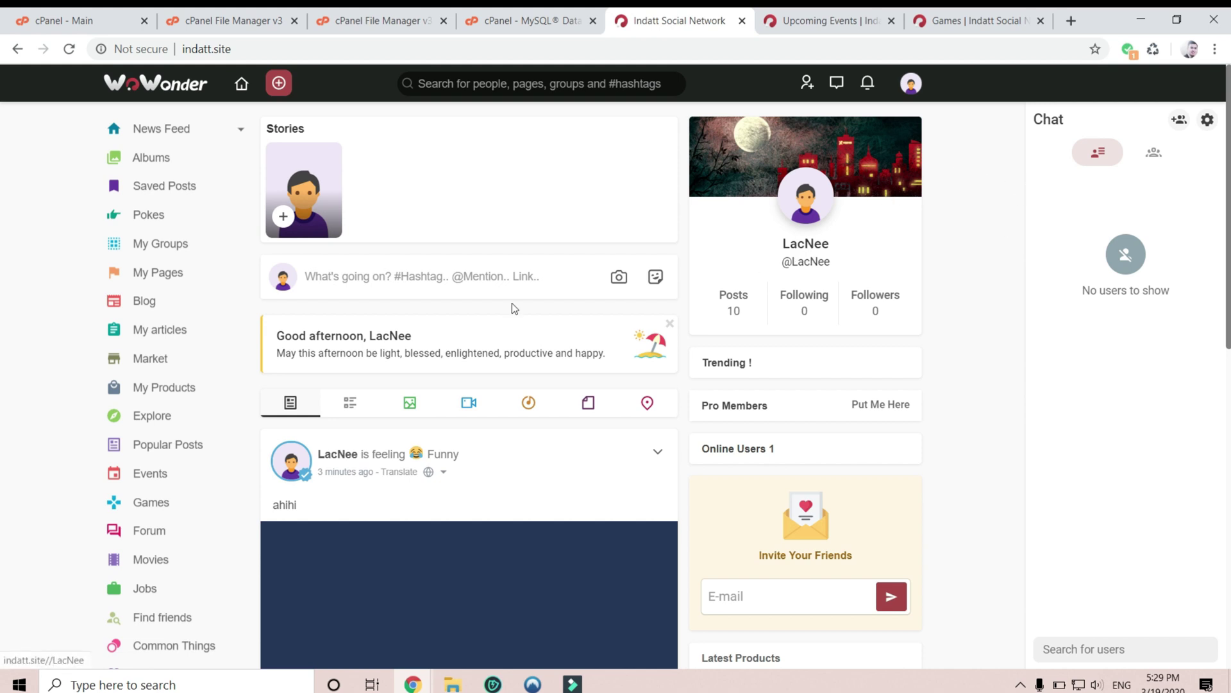
click(456, 280)
click(495, 220)
click(922, 90)
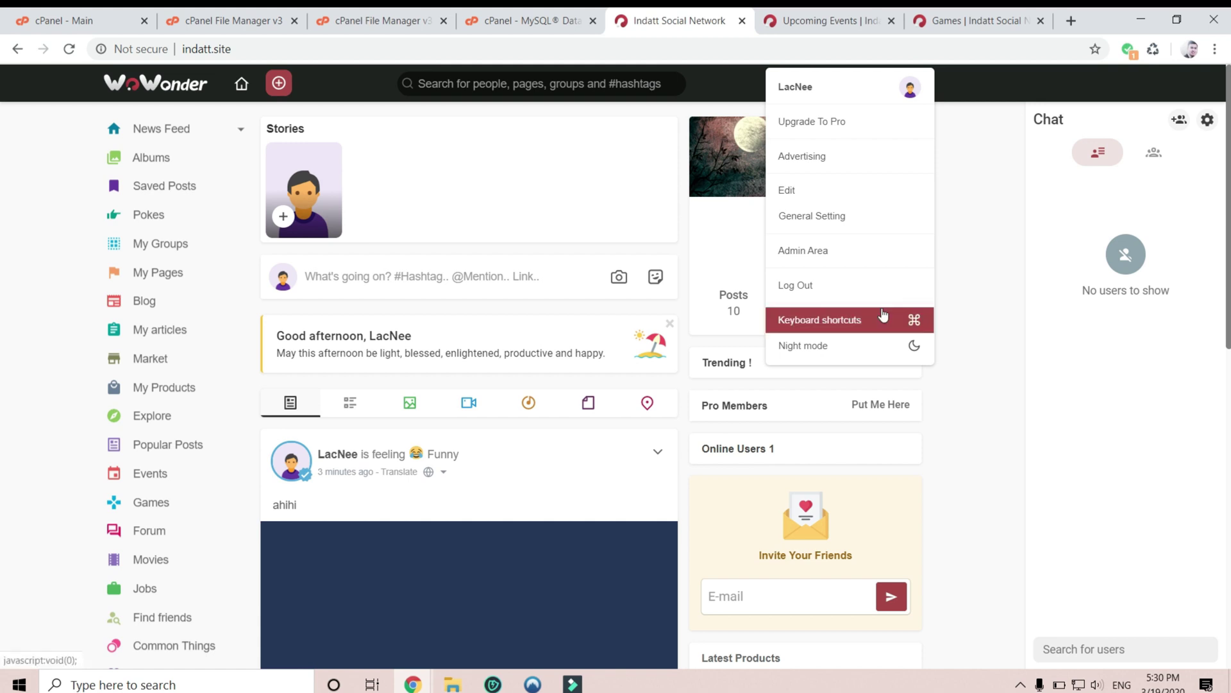
click(533, 209)
click(241, 85)
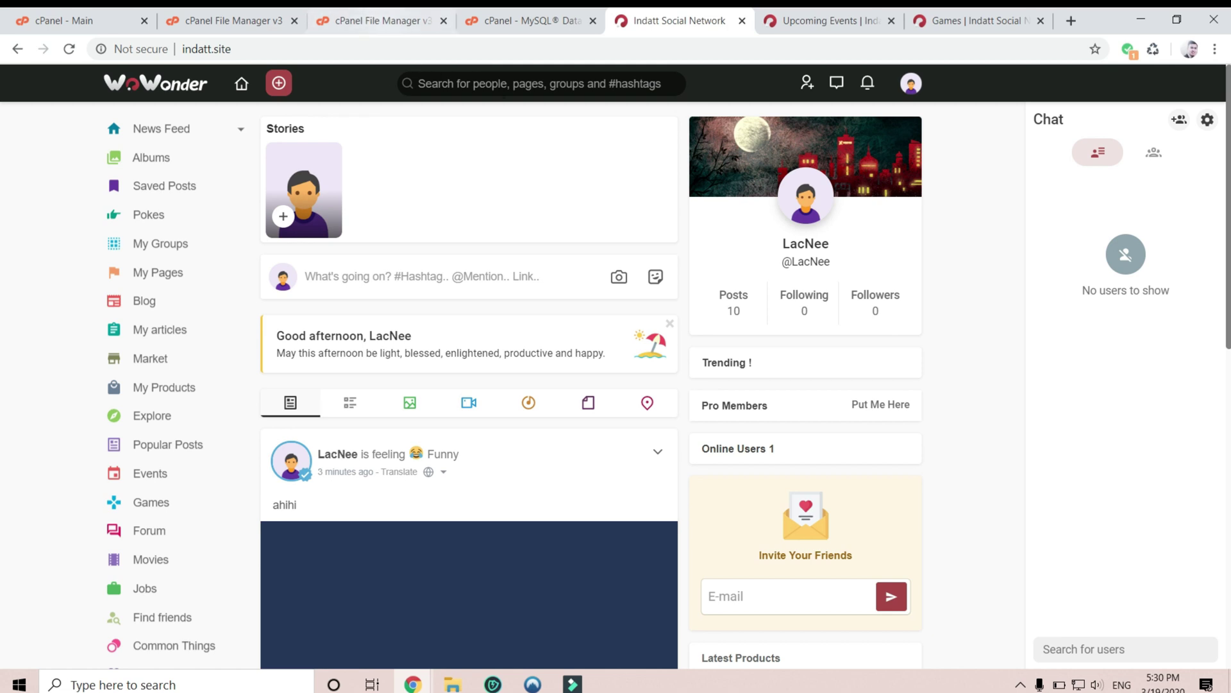
click(523, 86)
click(534, 227)
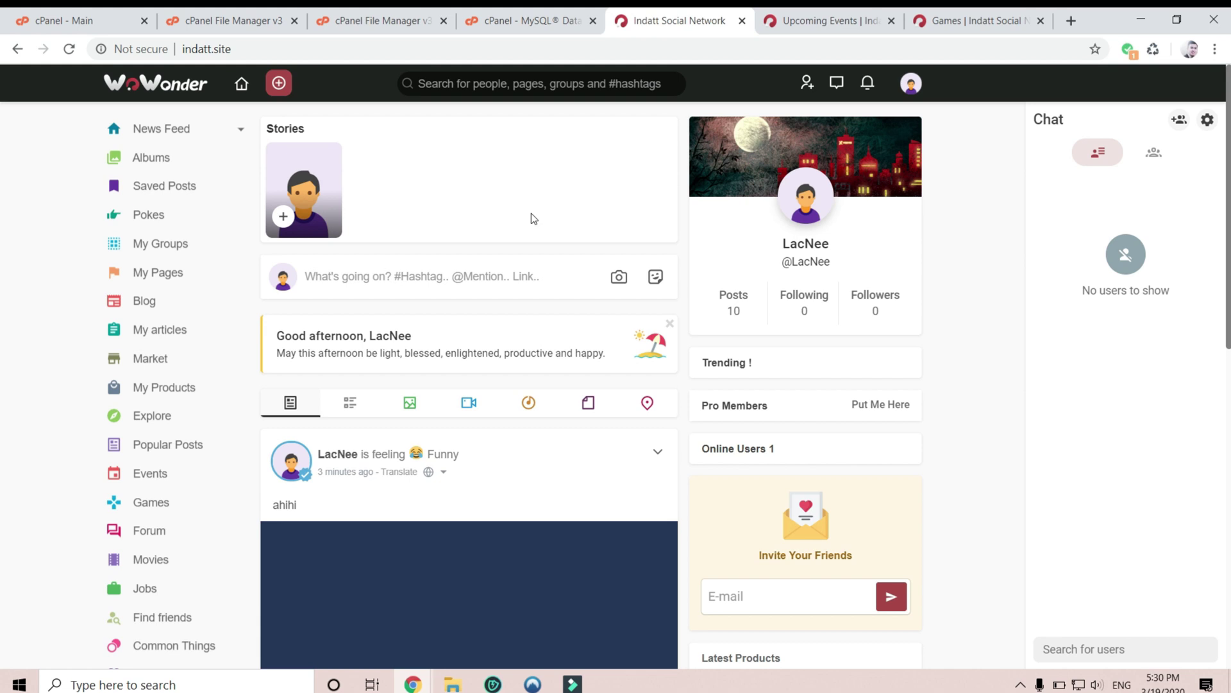
scroll(531, 214, down, 5)
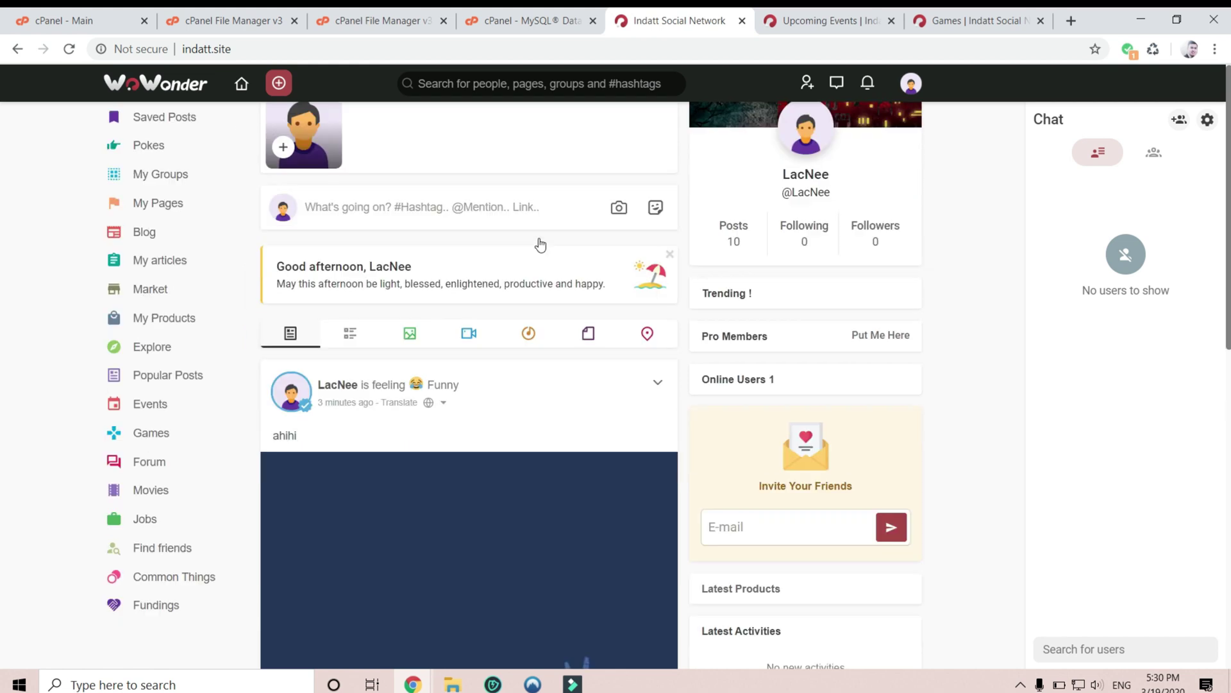
scroll(472, 191, up, 5)
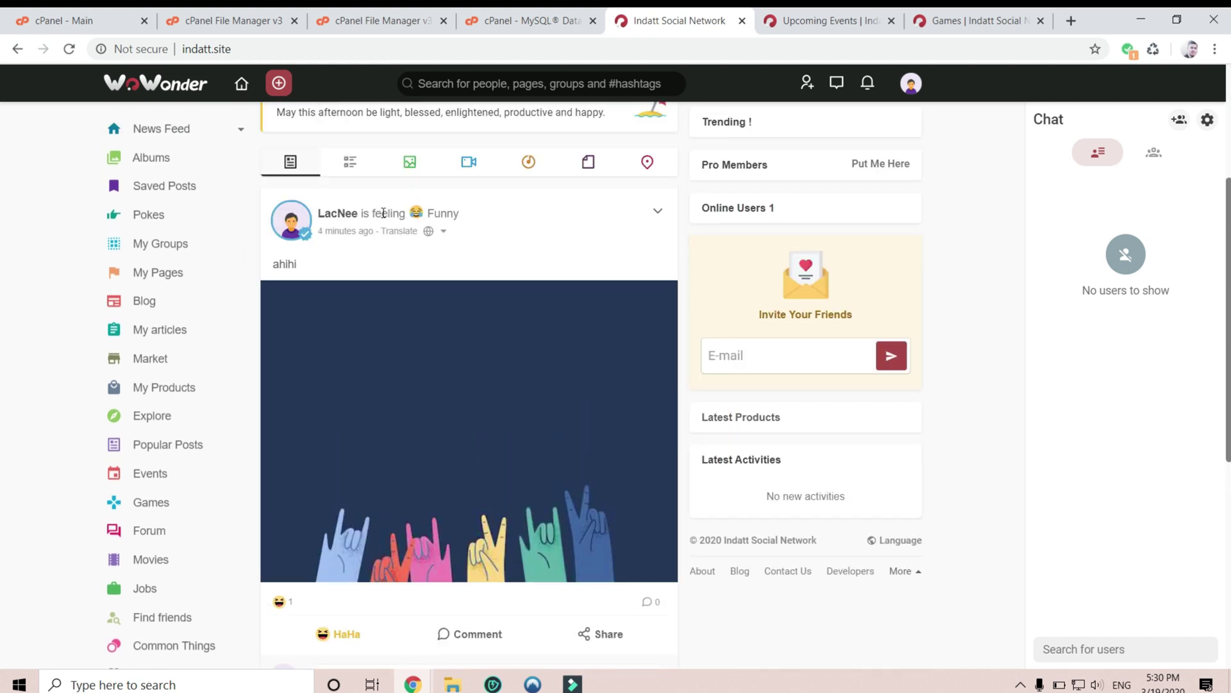